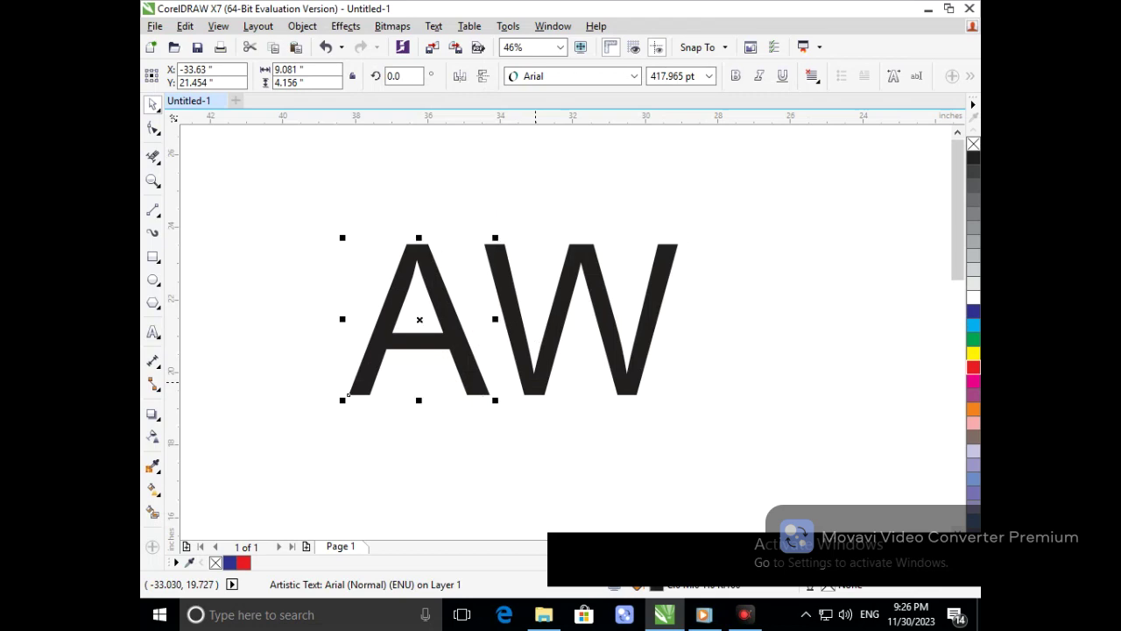
Move the W down to the foot of the A's right leg and skew it so its first stroke continues that leg
drag(529, 373, 500, 487)
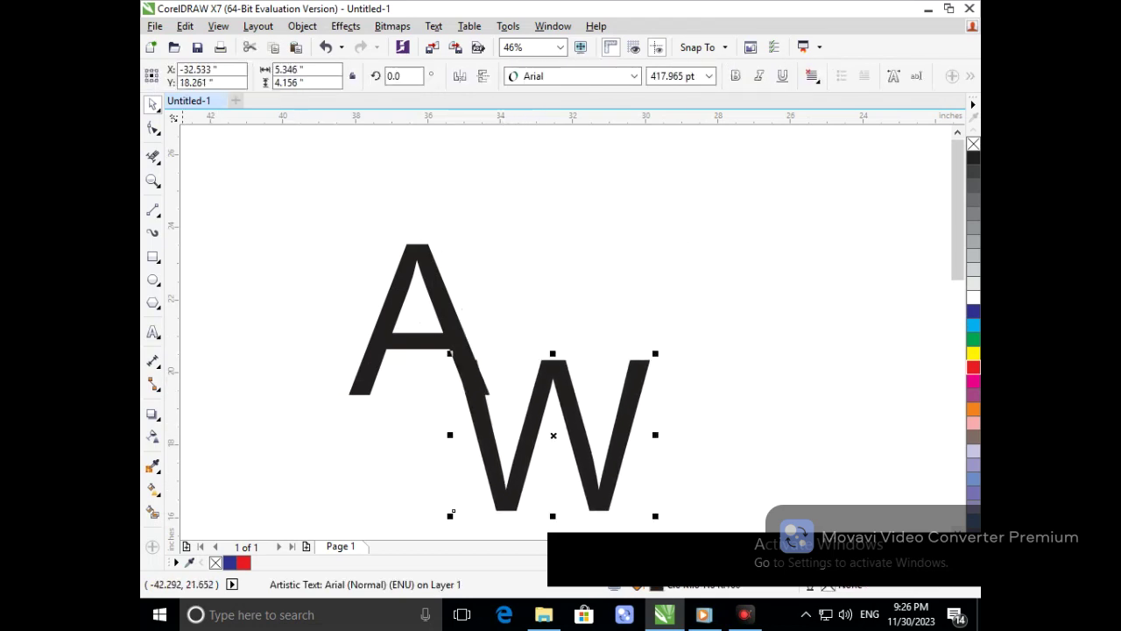
click(453, 512)
drag(554, 518, 575, 519)
click(525, 488)
drag(524, 489, 533, 520)
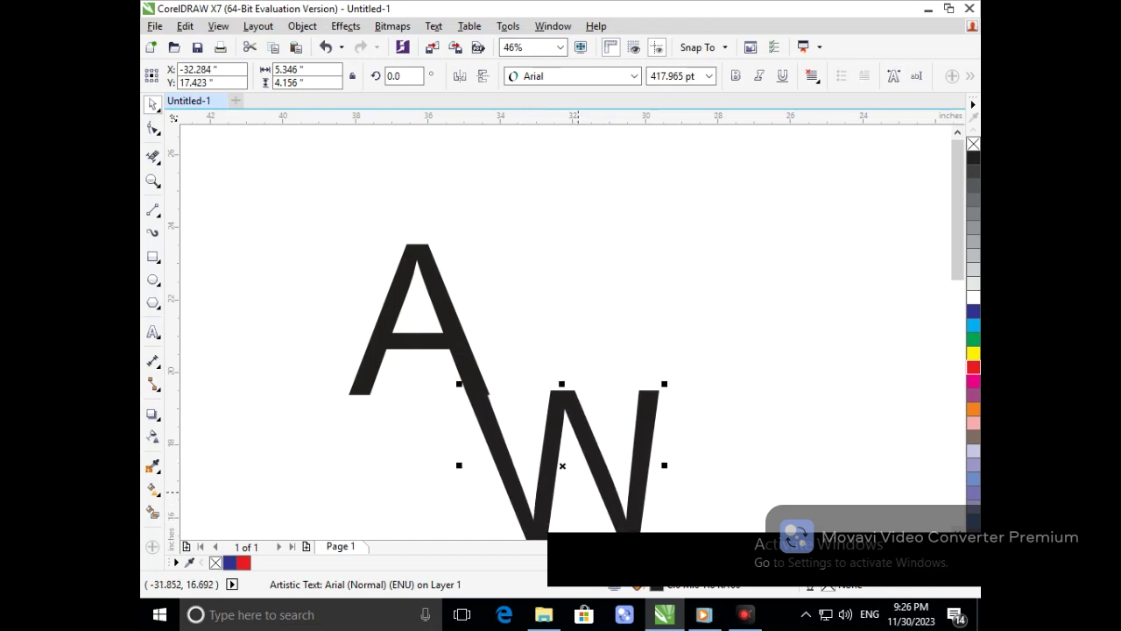
Remove the fill from both the A and the W and give them a black hairline outline
scroll(579, 492, down, 4)
drag(225, 181, 382, 290)
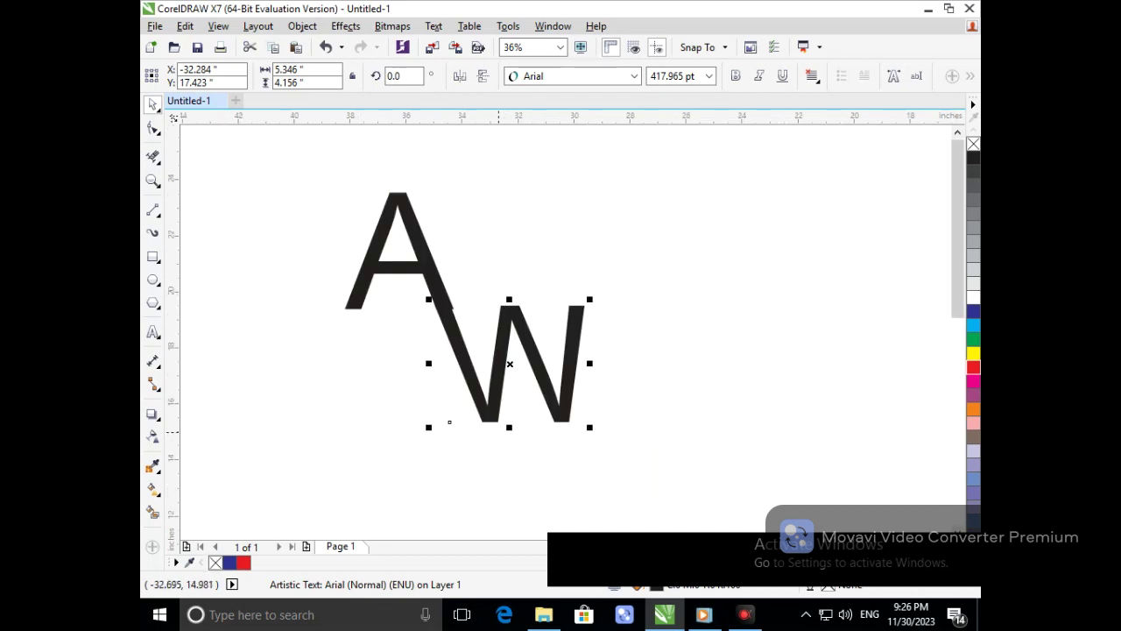
drag(289, 193, 669, 481)
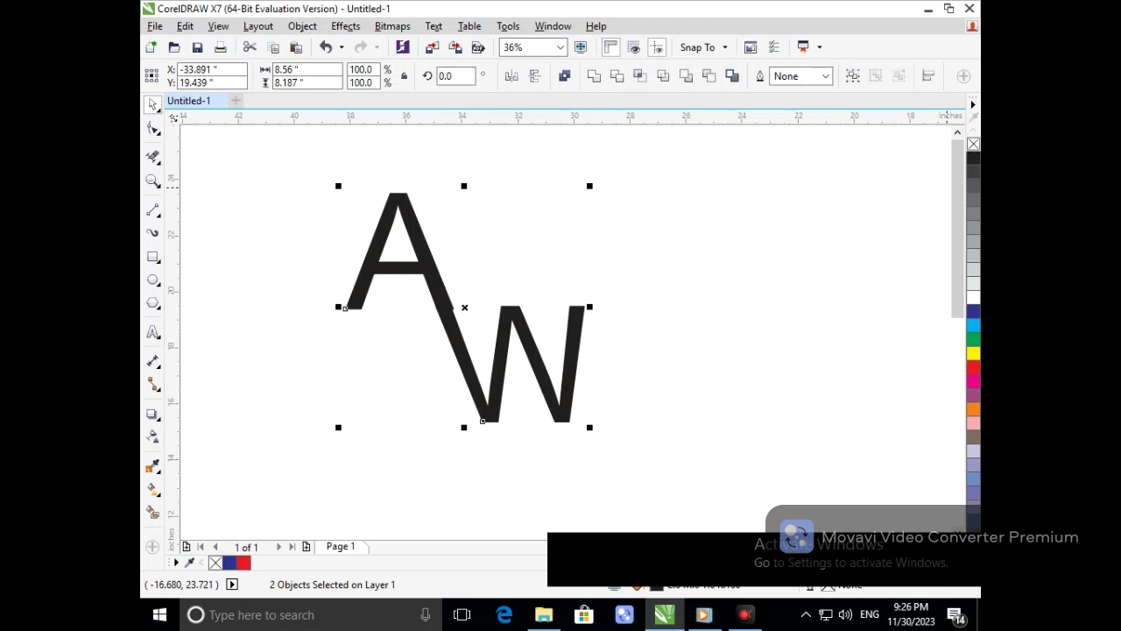
click(973, 144)
right_click(973, 157)
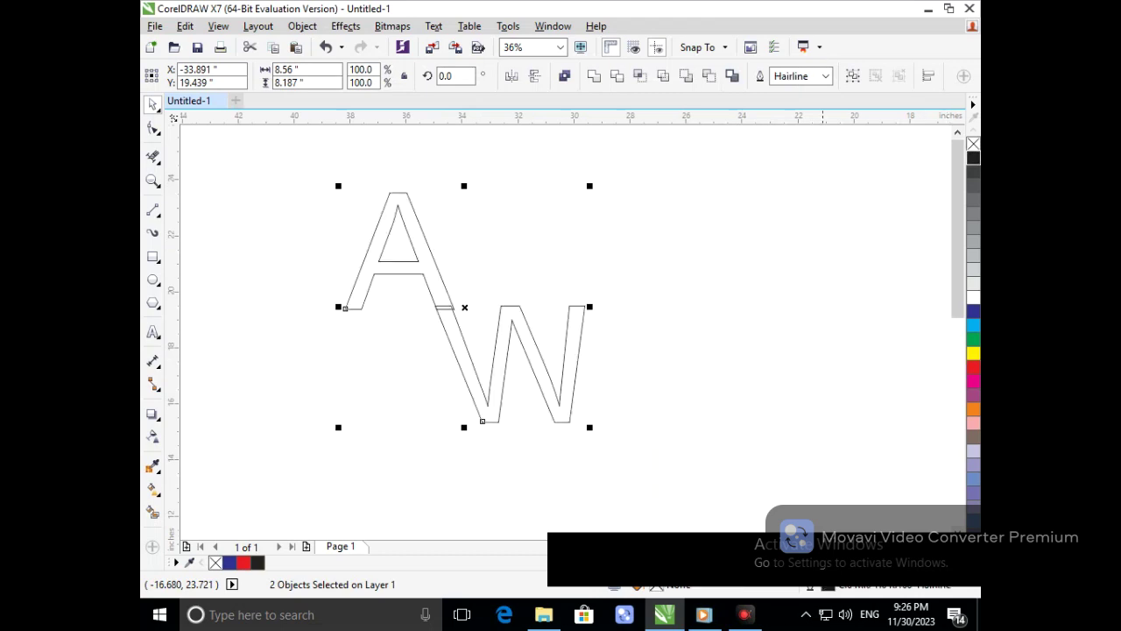
key(Escape)
Move the right corner node atop the W's first stroke onto the outer edge of the A's right leg
scroll(459, 308, up, 5)
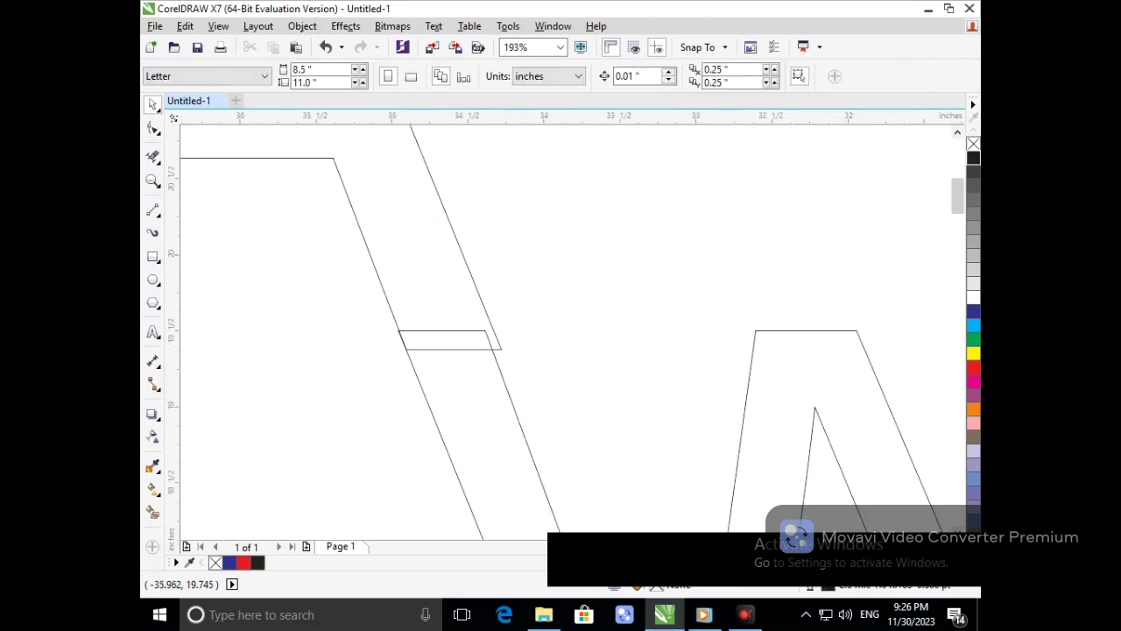
click(153, 128)
click(484, 331)
click(485, 330)
drag(485, 331, 488, 328)
Delete the extra node on the inner edge of the W's first stroke and raise the first valley's corner node slightly
scroll(445, 299, down, 5)
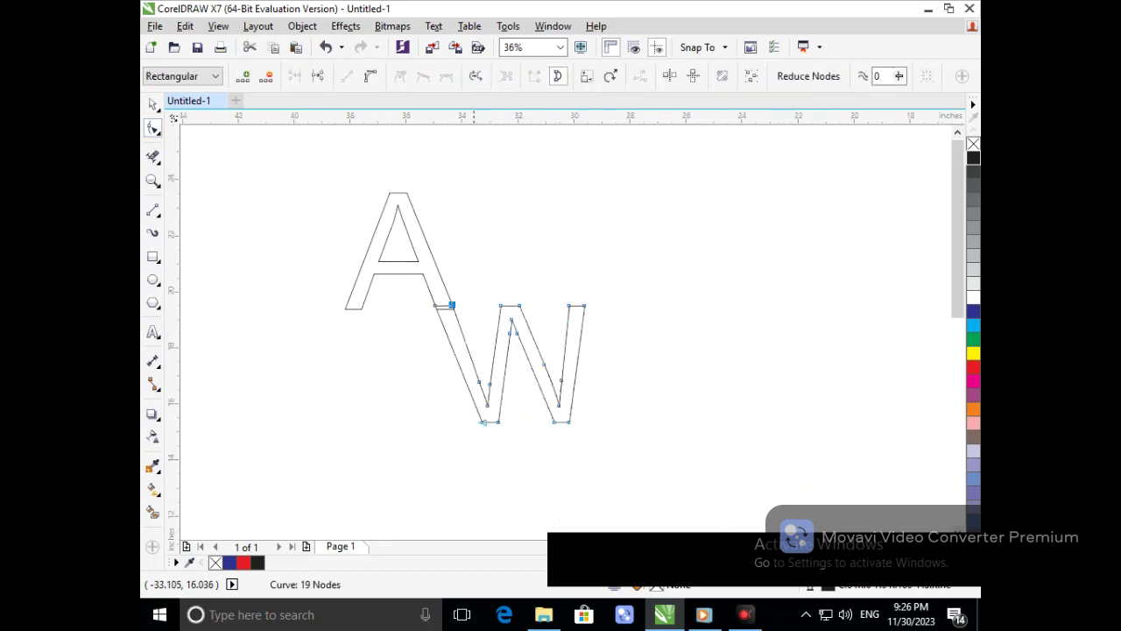
scroll(487, 403, up, 5)
click(475, 295)
key(Delete)
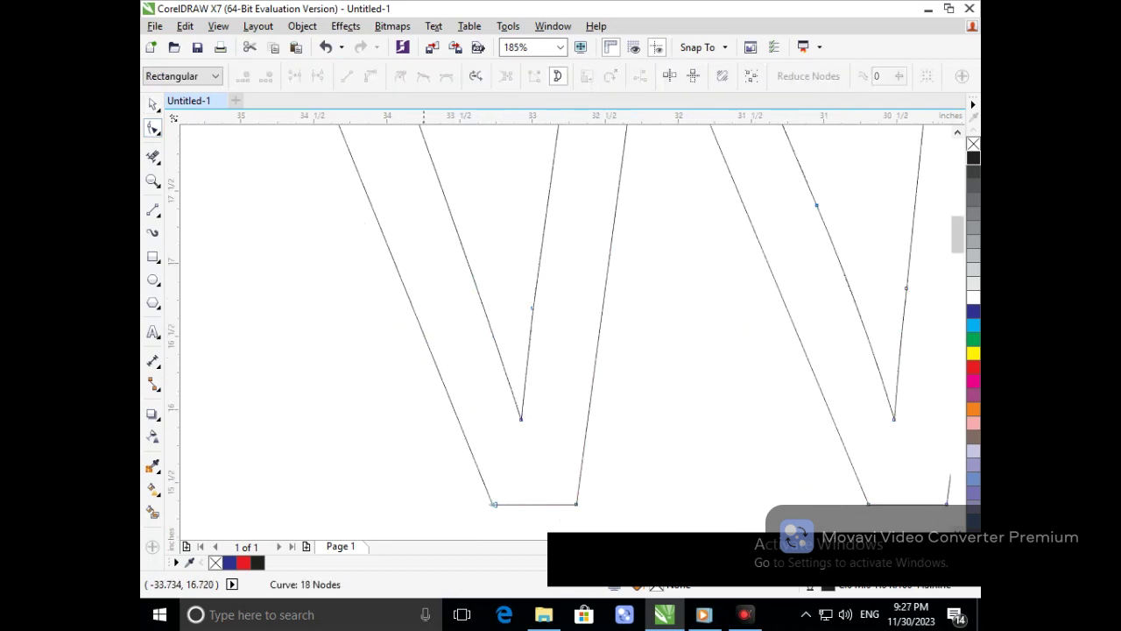
drag(521, 419, 520, 406)
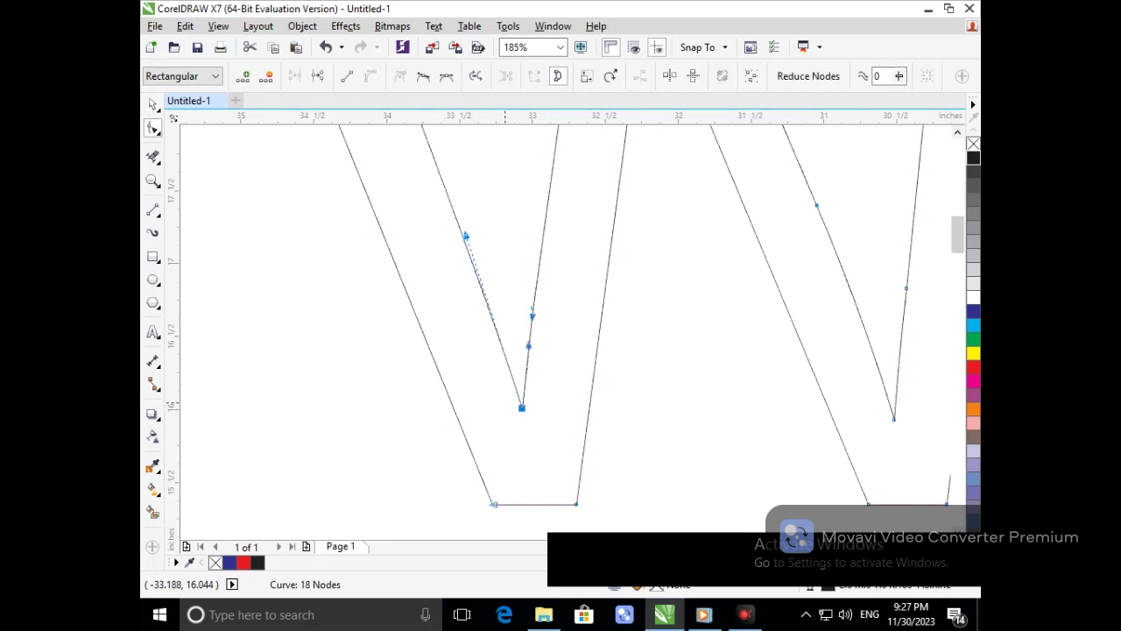
scroll(521, 406, down, 5)
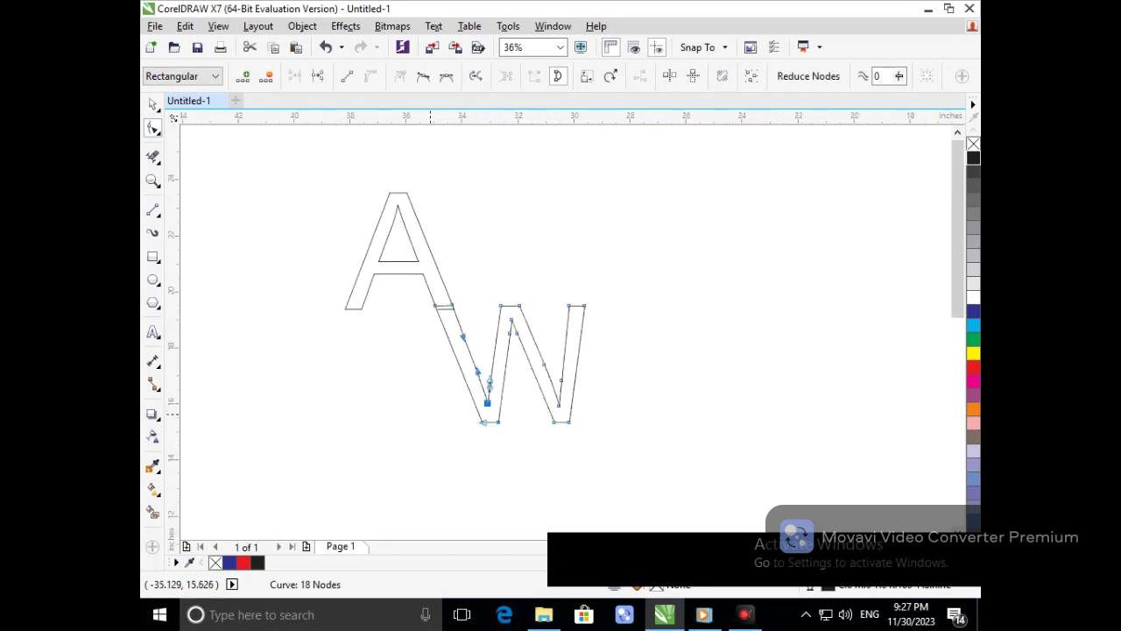
Extend the A's left leg diagonally down to about the level of the W's base
click(360, 308)
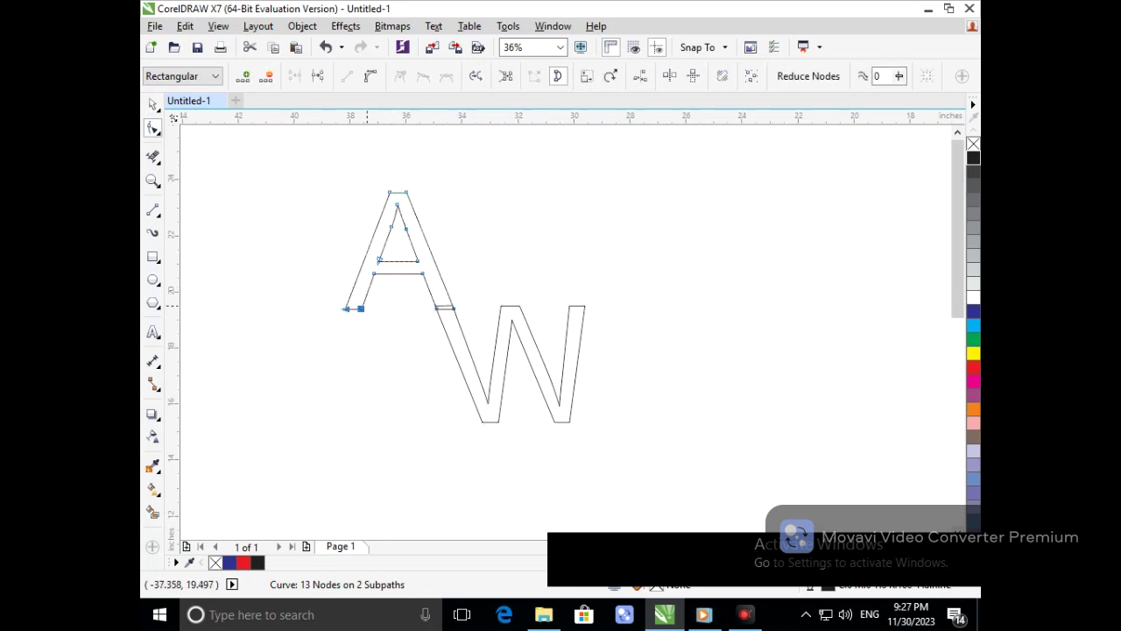
drag(360, 308, 321, 425)
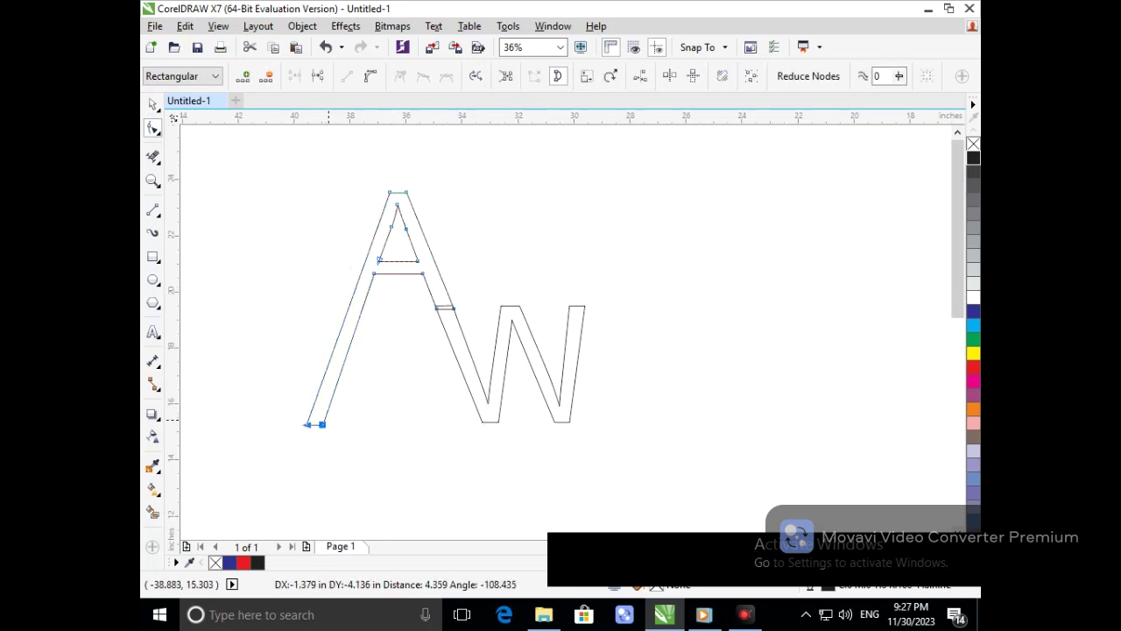
click(517, 158)
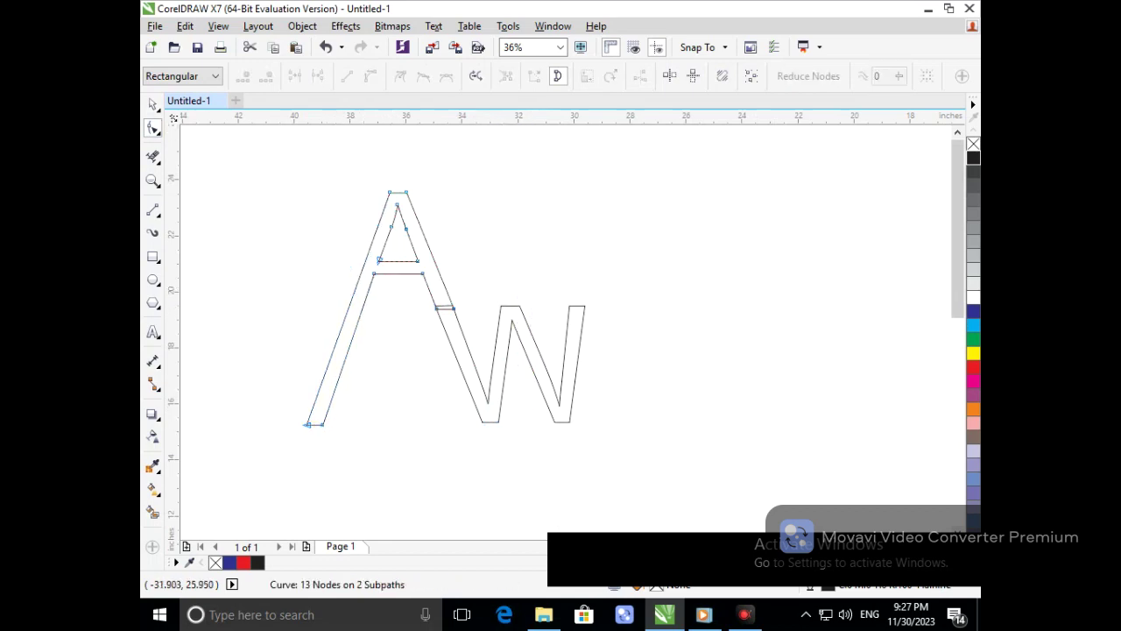
Place a horizontal guideline at the W's base and align the bottom of the A's left leg to it
drag(543, 397, 560, 423)
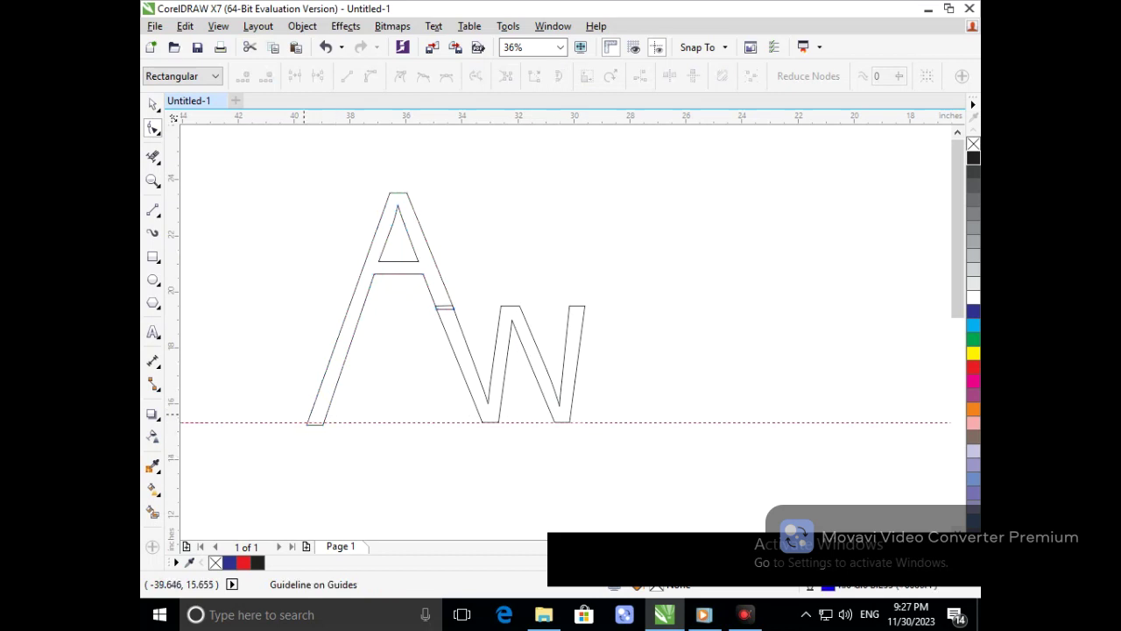
scroll(298, 442, up, 4)
click(471, 330)
drag(381, 331, 382, 312)
scroll(298, 441, down, 4)
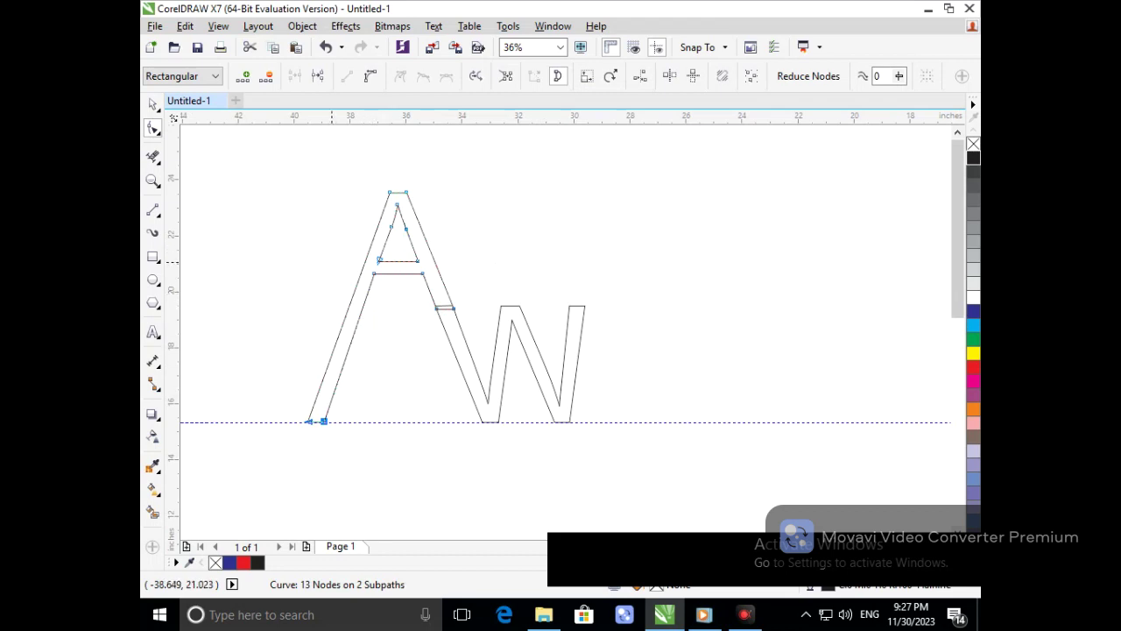
drag(328, 252, 422, 273)
key(ctrl+z)
key(ctrl+z)
key(ctrl+z)
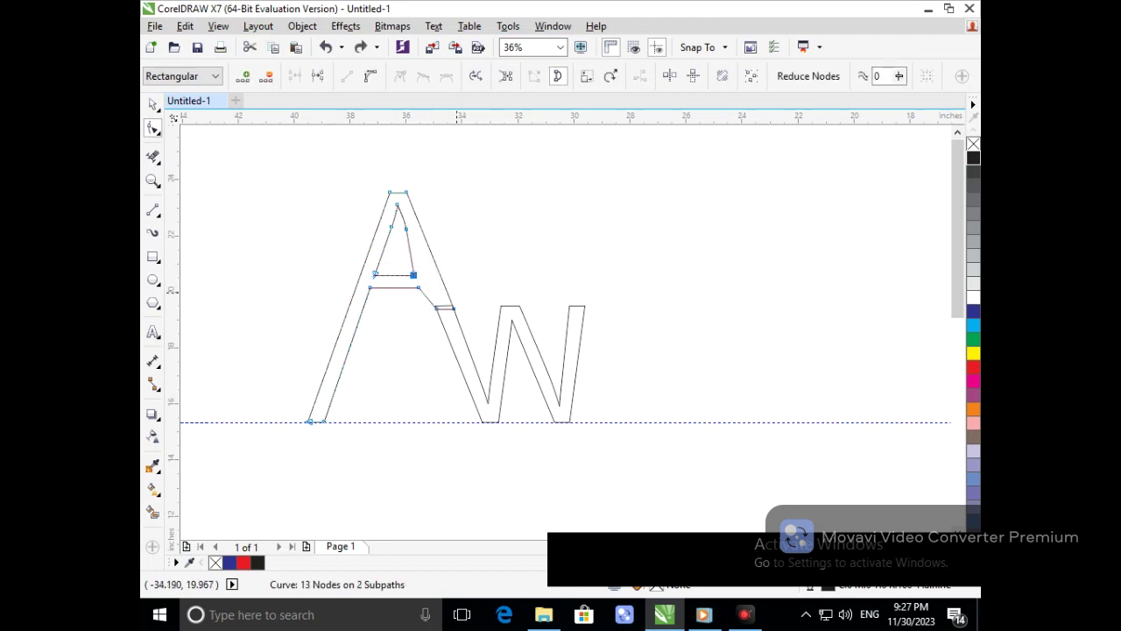
Lower the A's crossbar by moving the nodes of its lower and upper edges down along the legs
click(423, 273)
mouse_move(424, 274)
mouse_down()
mouse_move(375, 271)
mouse_move(363, 288)
mouse_move(428, 286)
mouse_up()
scroll(415, 279, up, 1)
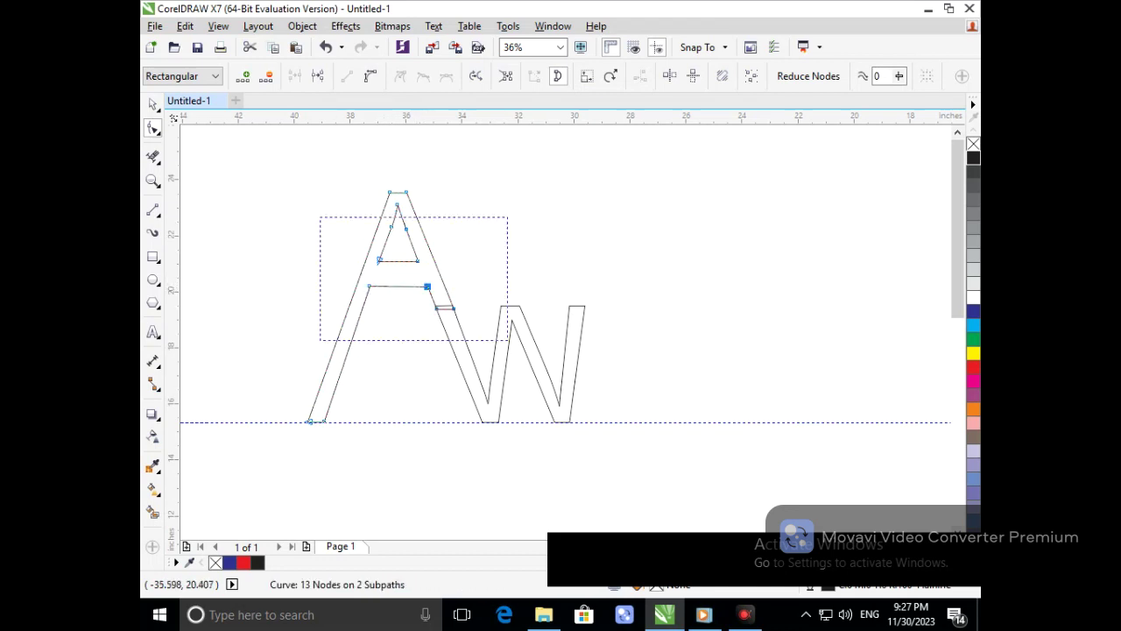
scroll(428, 287, up, 3)
drag(508, 250, 523, 285)
drag(396, 251, 382, 285)
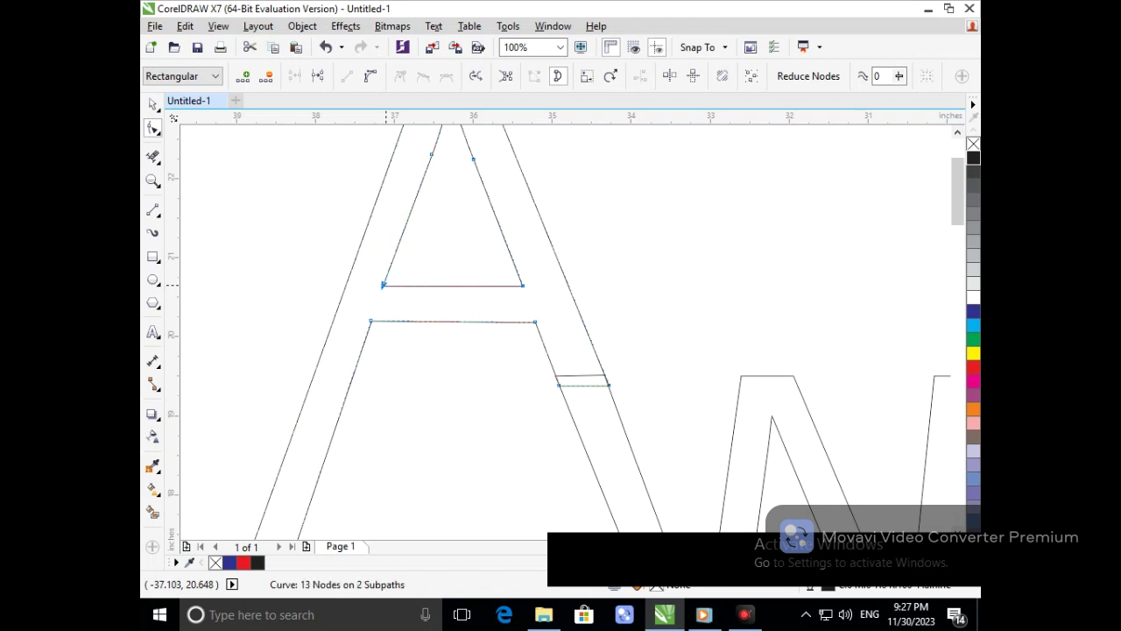
scroll(499, 334, down, 3)
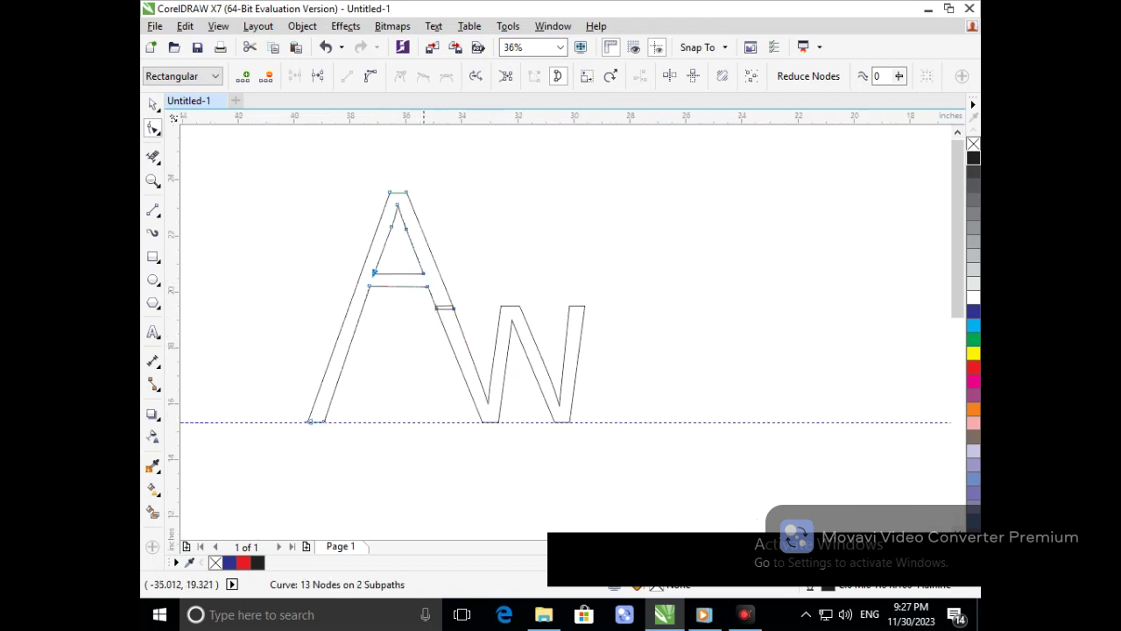
Erase the overlapping end segments where the A's right leg meets the W's first stroke
scroll(441, 310, up, 6)
key(x)
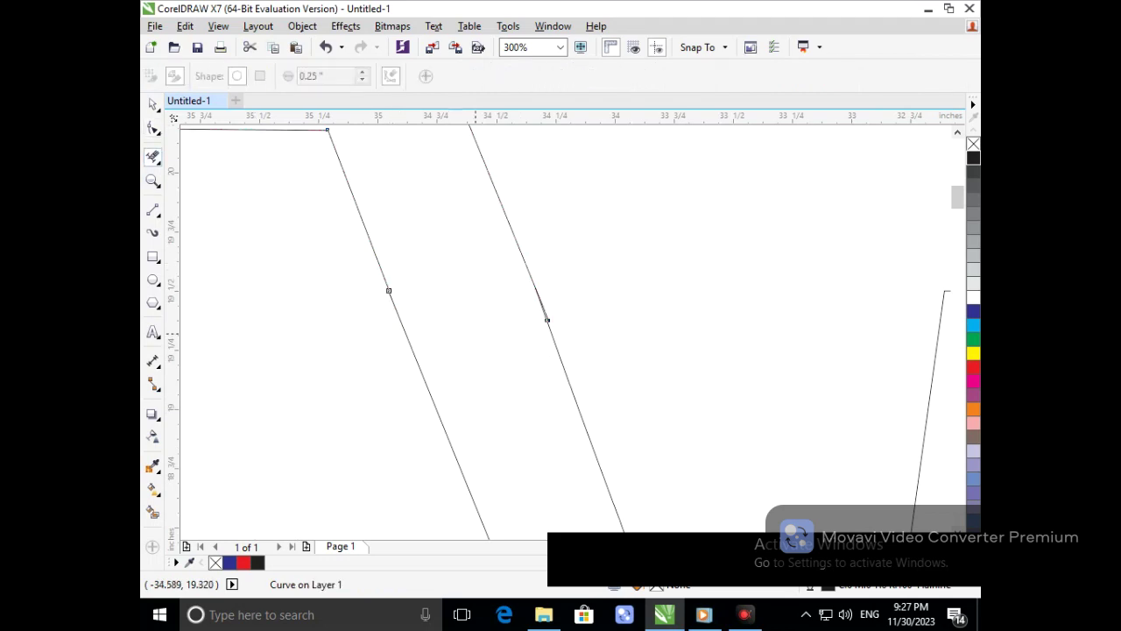
scroll(442, 372, down, 6)
Lower the A's crossbar further to the height of the joint with the W by moving its corner nodes
key(F10)
drag(447, 263, 347, 299)
drag(426, 285, 437, 310)
key(ctrl+z)
mouse_move(369, 287)
mouse_down()
mouse_move(368, 314)
mouse_move(367, 296)
mouse_up()
drag(423, 273, 432, 296)
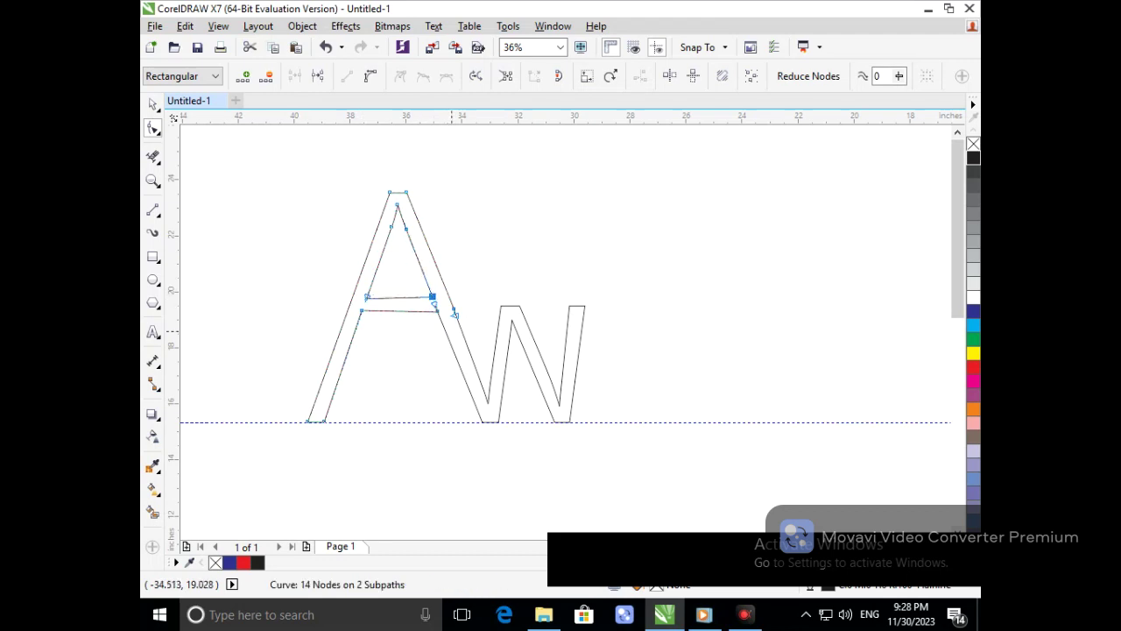
Level the crossbar's upper edge by moving the right corner node of the A's inner triangle slightly down
click(152, 104)
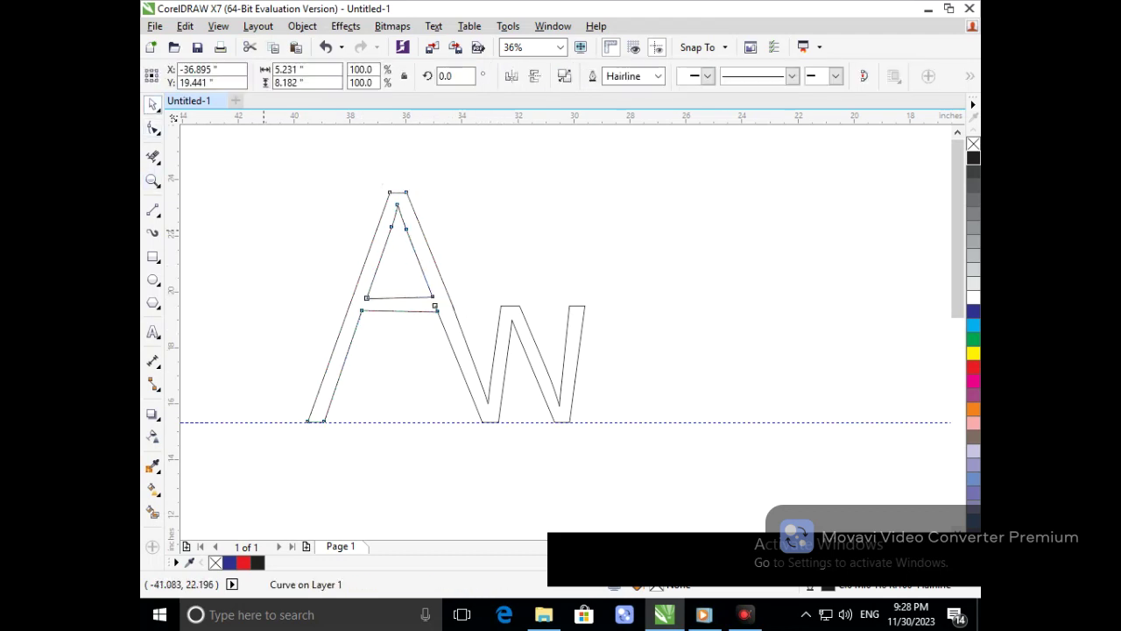
click(266, 214)
scroll(370, 295, up, 4)
key(F10)
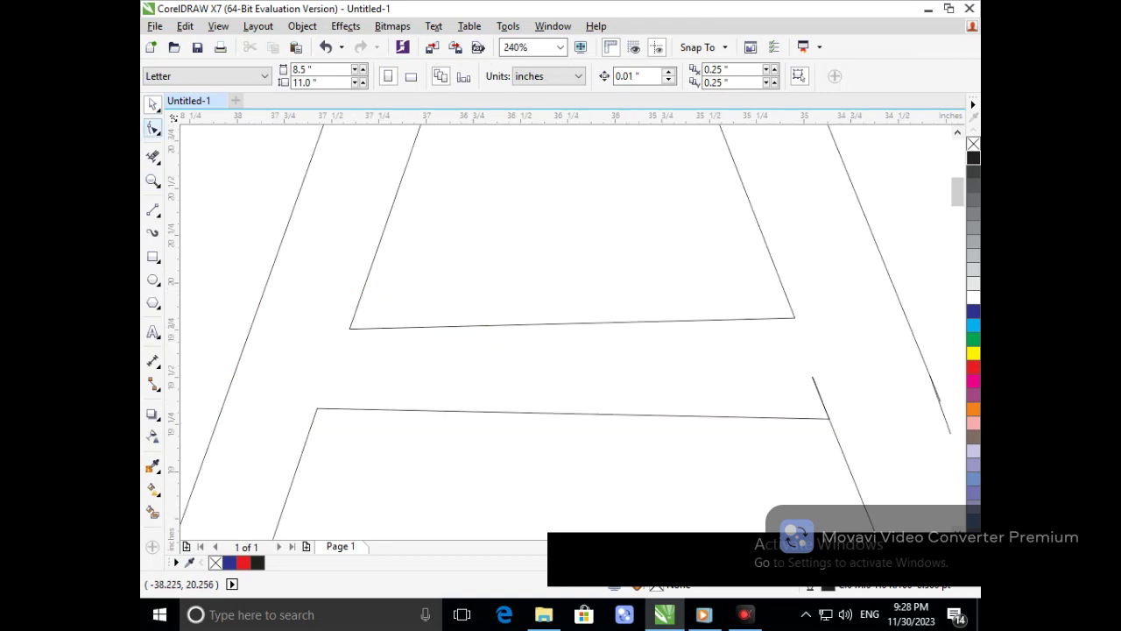
click(795, 317)
drag(795, 317, 799, 330)
scroll(939, 405, down, 4)
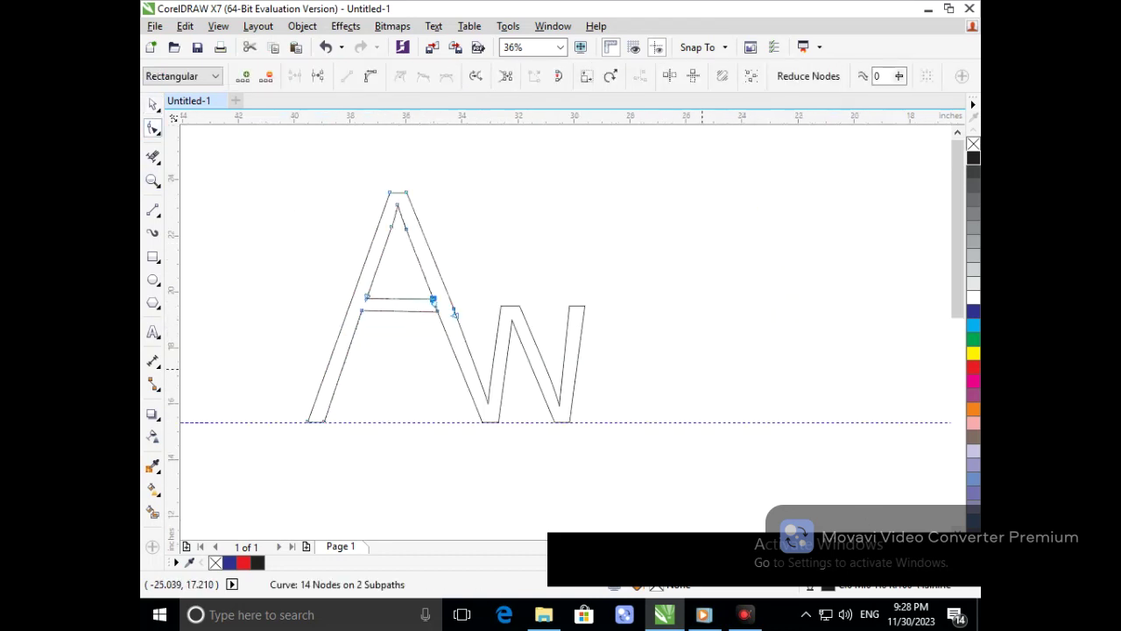
Level the crossbar's lower edge by raising its right corner node along the A's right leg
key(F2)
drag(390, 287, 485, 346)
drag(453, 264, 557, 330)
key(F3)
click(153, 157)
scroll(382, 307, up, 4)
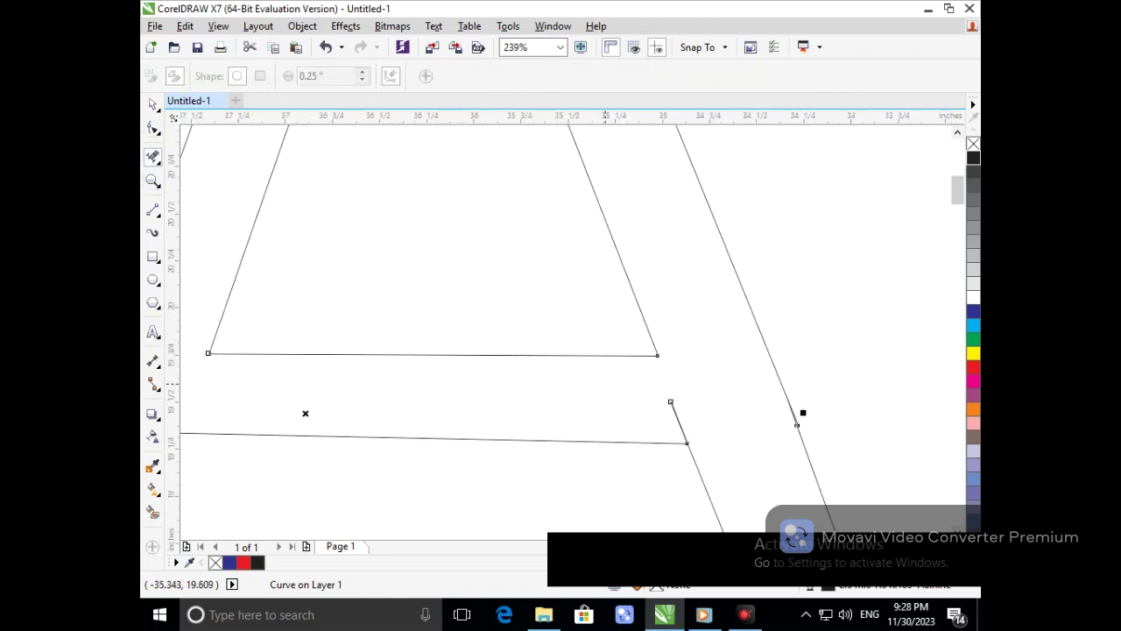
key(F10)
drag(686, 442, 680, 430)
drag(661, 470, 570, 388)
key(F3)
Erase the leftover stub segment above the right end of the crossbar's lower edge
drag(496, 339, 325, 271)
scroll(387, 329, up, 3)
scroll(550, 227, up, 3)
click(152, 157)
click(687, 345)
key(F3)
drag(585, 313, 720, 418)
key(F3)
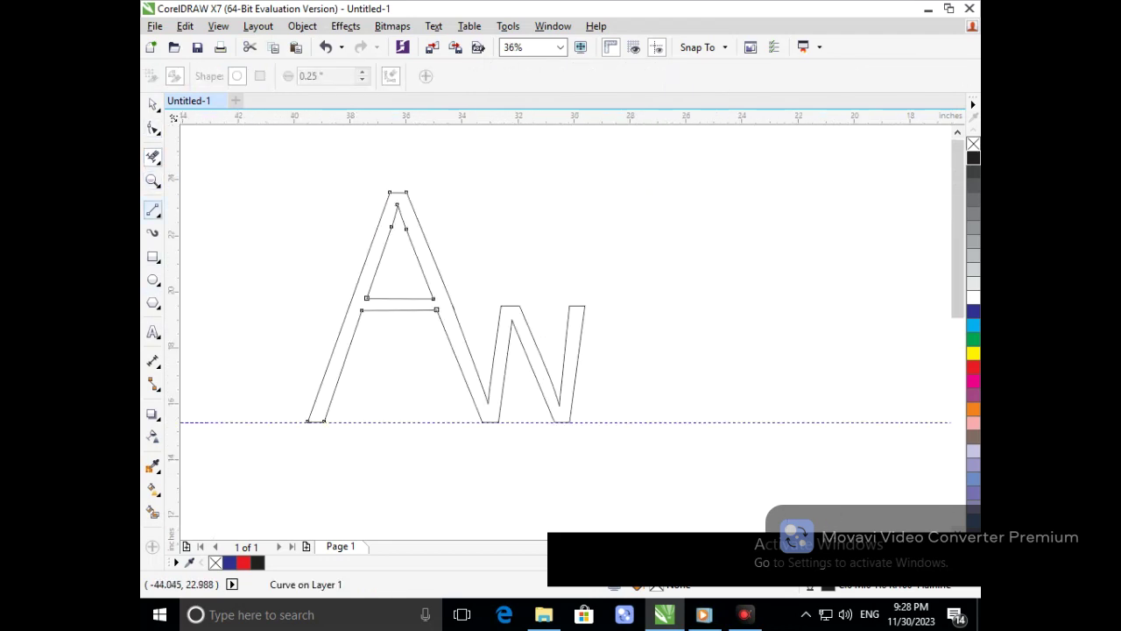
Draw a rectangle about 3.43 in wide and 0.79 in high across the A's right leg below the crossbar
click(152, 211)
click(153, 257)
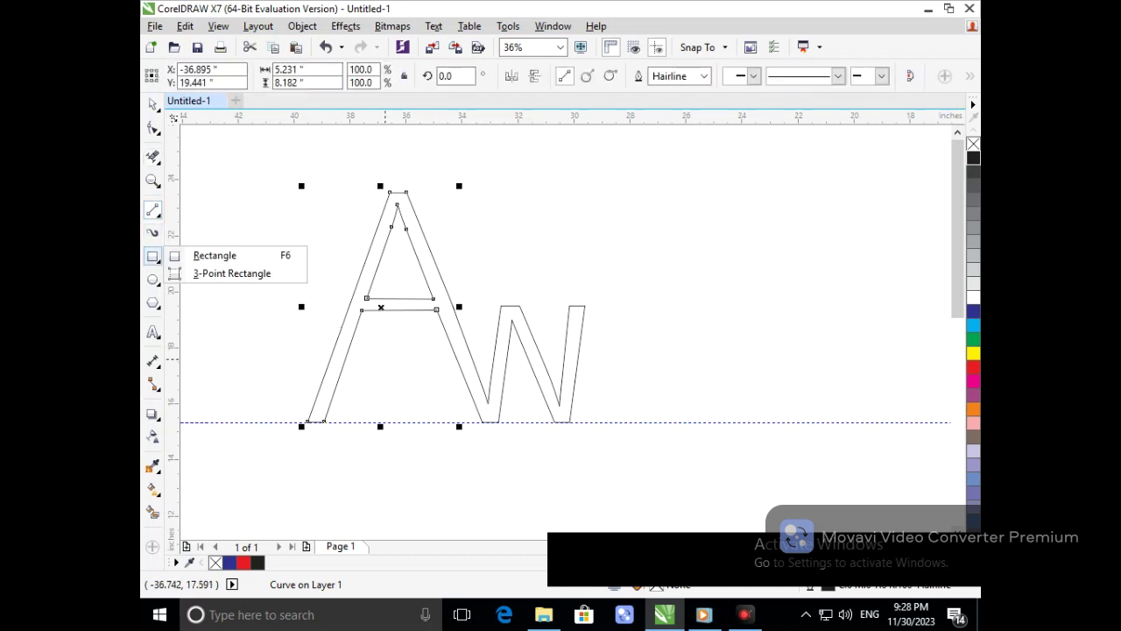
click(195, 253)
right_click(154, 255)
click(172, 239)
click(154, 258)
click(210, 255)
drag(389, 331, 485, 353)
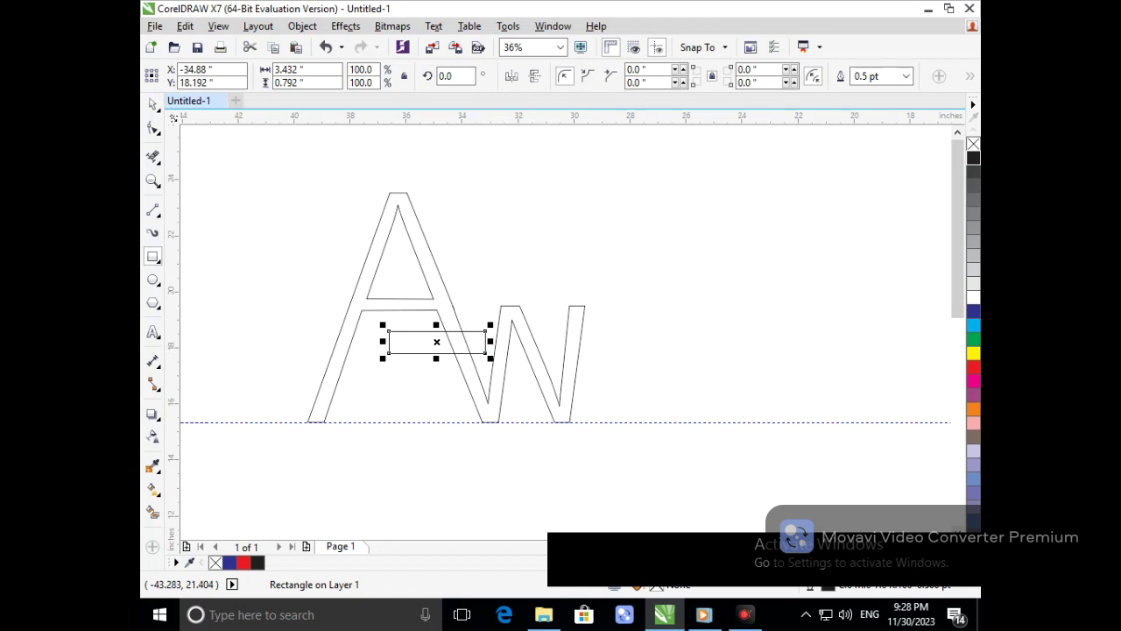
Extend the W's last stroke upward, aligning both its top corner nodes to a horizontal guideline level with the A's top
click(154, 129)
click(200, 125)
click(572, 337)
drag(538, 271, 627, 346)
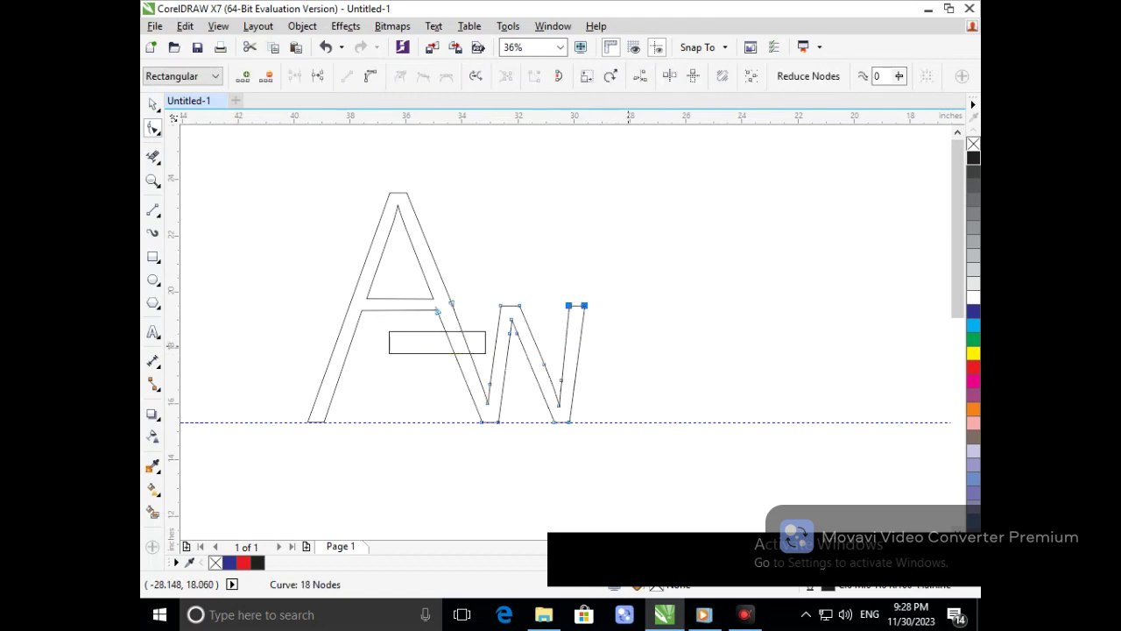
drag(584, 305, 603, 212)
key(F2)
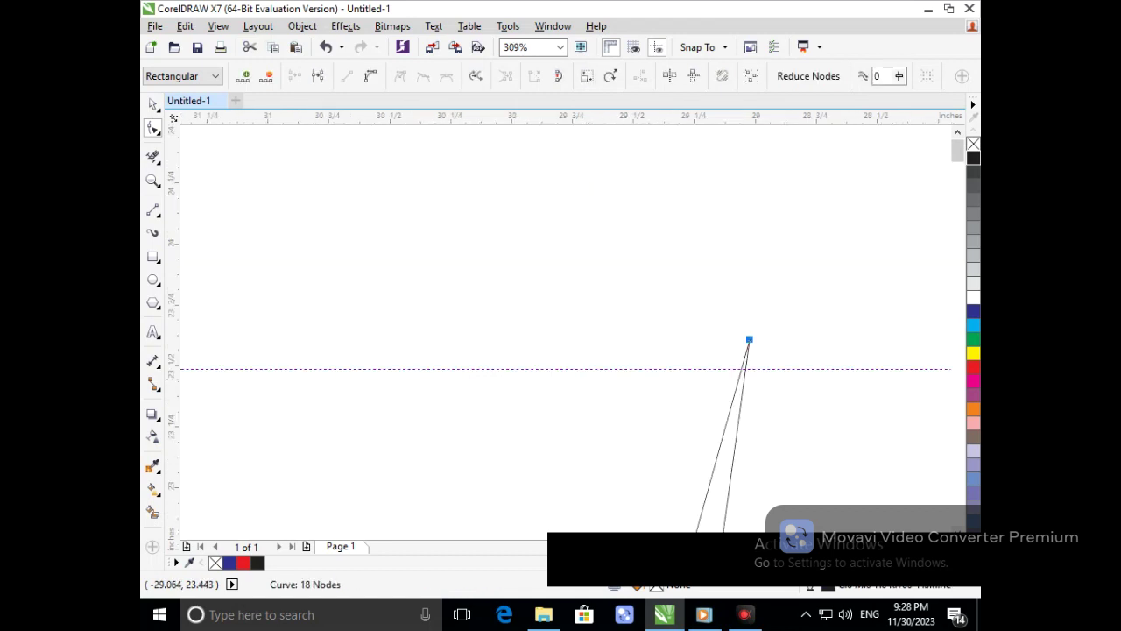
drag(747, 342, 746, 369)
drag(728, 404, 775, 438)
key(F3)
drag(568, 306, 582, 193)
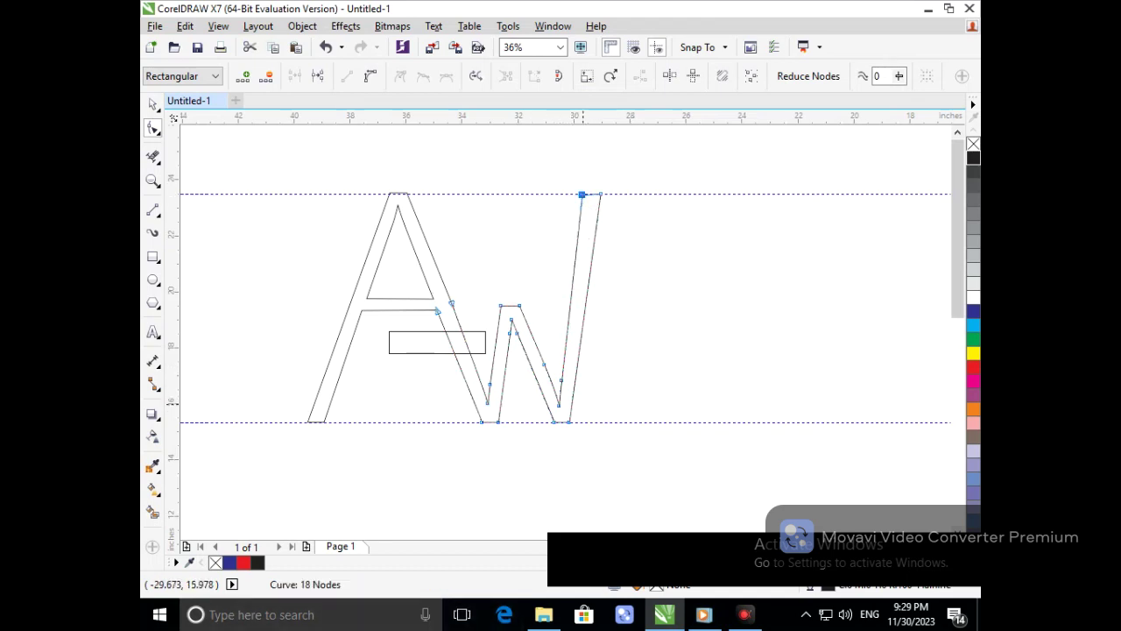
drag(587, 409, 524, 345)
key(Delete)
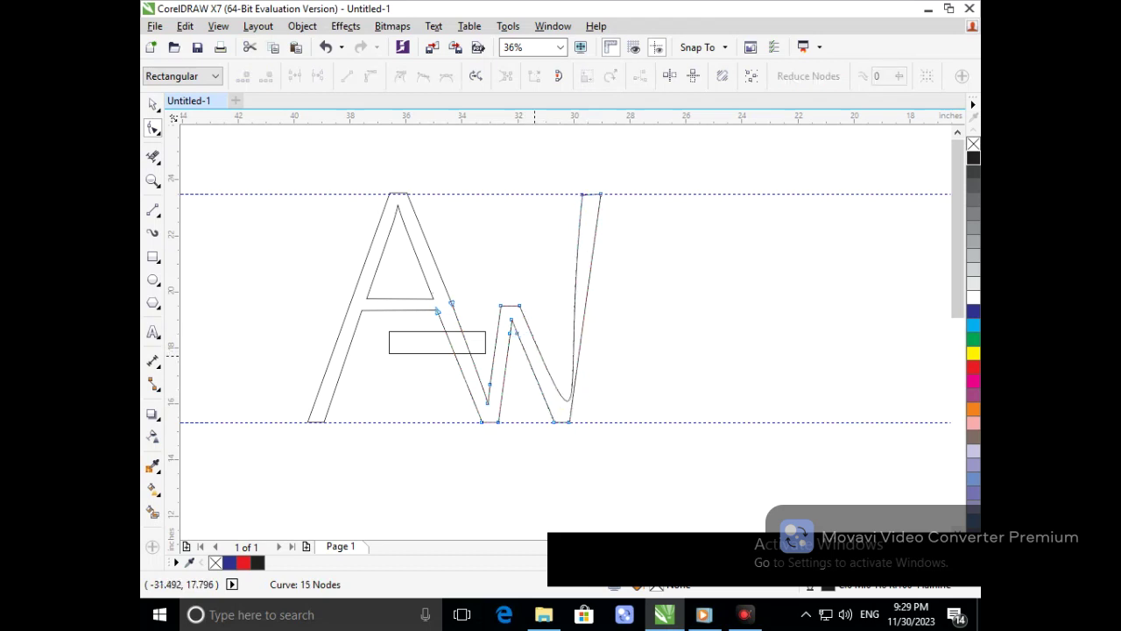
key(ctrl+z)
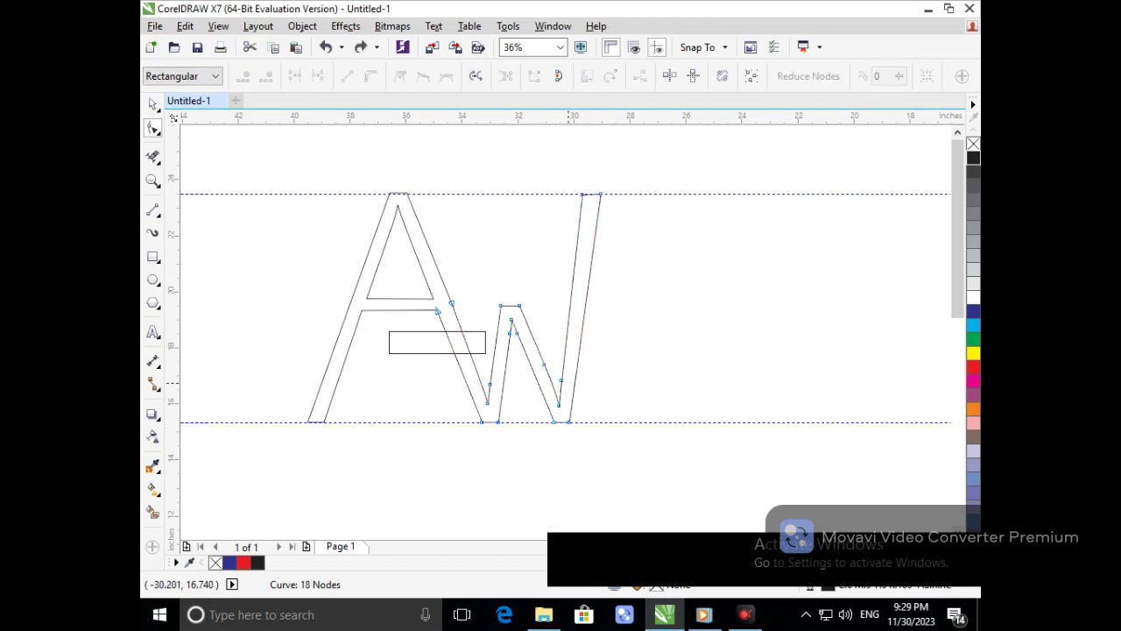
Delete the two extra mid-edge nodes on either side of the W's second valley, keeping the valley's corner node
key(Delete)
click(544, 365)
key(Delete)
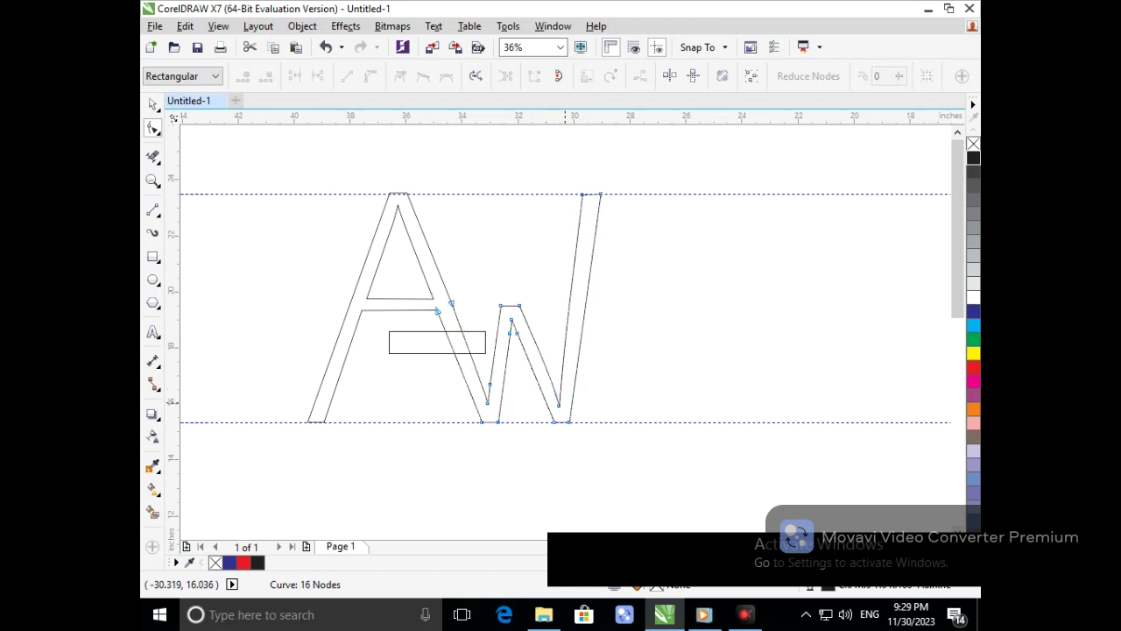
Slant the W's last stroke outward by moving its two top nodes along the upper guideline, and straighten its inner edge with the curve handles
drag(552, 168, 625, 245)
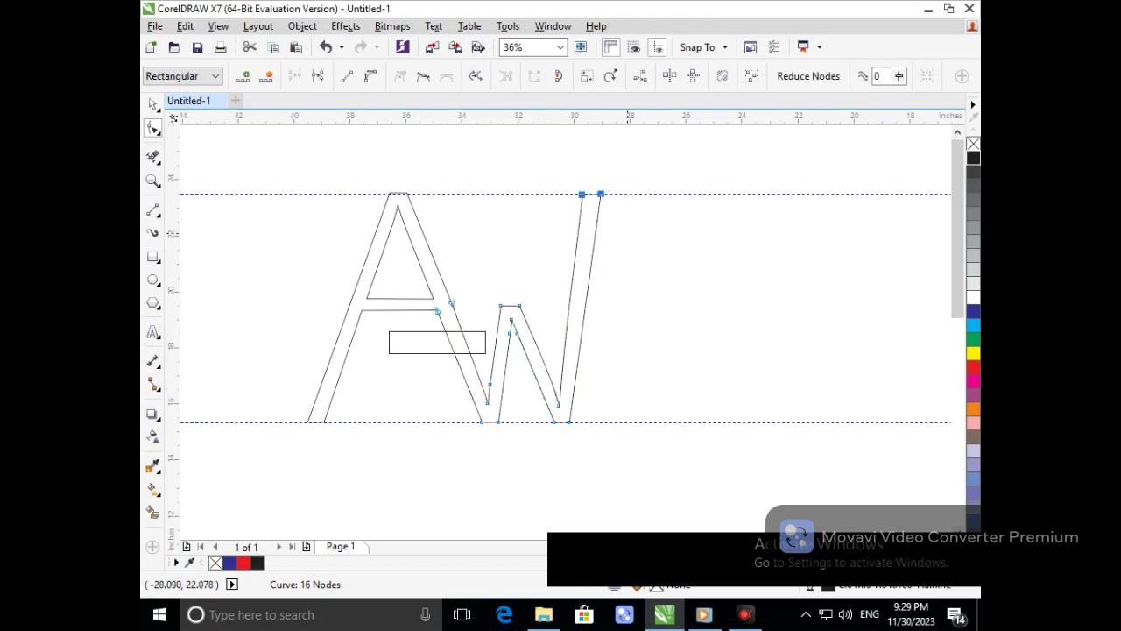
drag(601, 193, 640, 194)
click(666, 253)
click(623, 195)
mouse_move(616, 263)
mouse_down()
mouse_move(601, 263)
mouse_move(600, 276)
mouse_up()
mouse_move(561, 338)
mouse_down()
mouse_move(582, 332)
mouse_move(587, 308)
mouse_up()
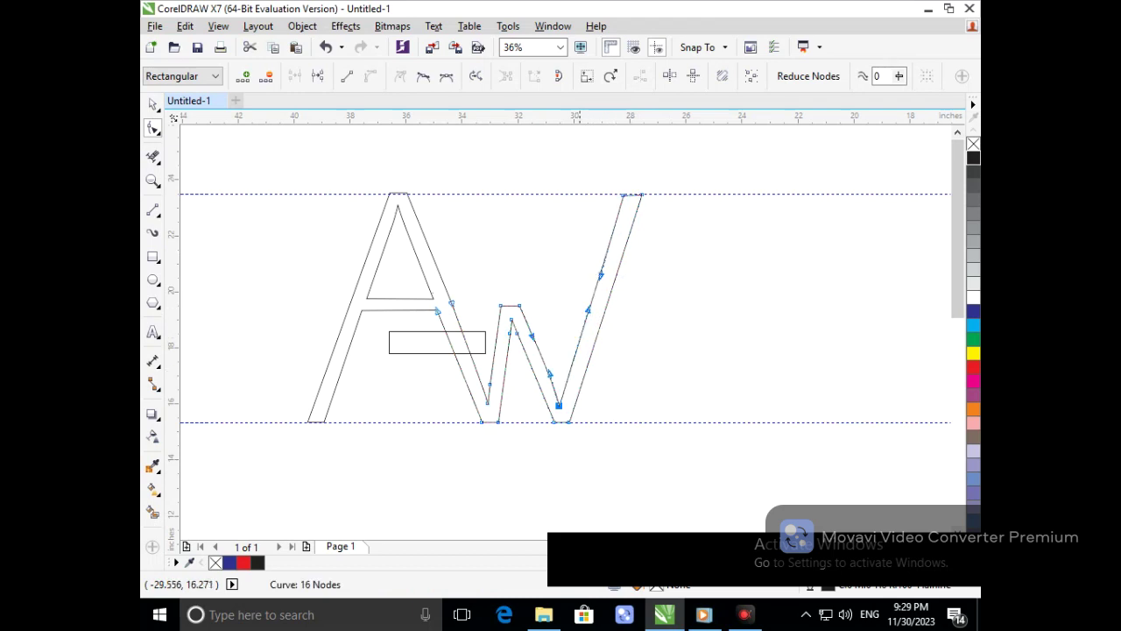
Delete the extra node just above the W's first valley
mouse_move(450, 377)
mouse_down()
mouse_move(509, 402)
mouse_move(501, 385)
mouse_up()
key(Delete)
drag(491, 312, 530, 340)
key(Delete)
key(ctrl+z)
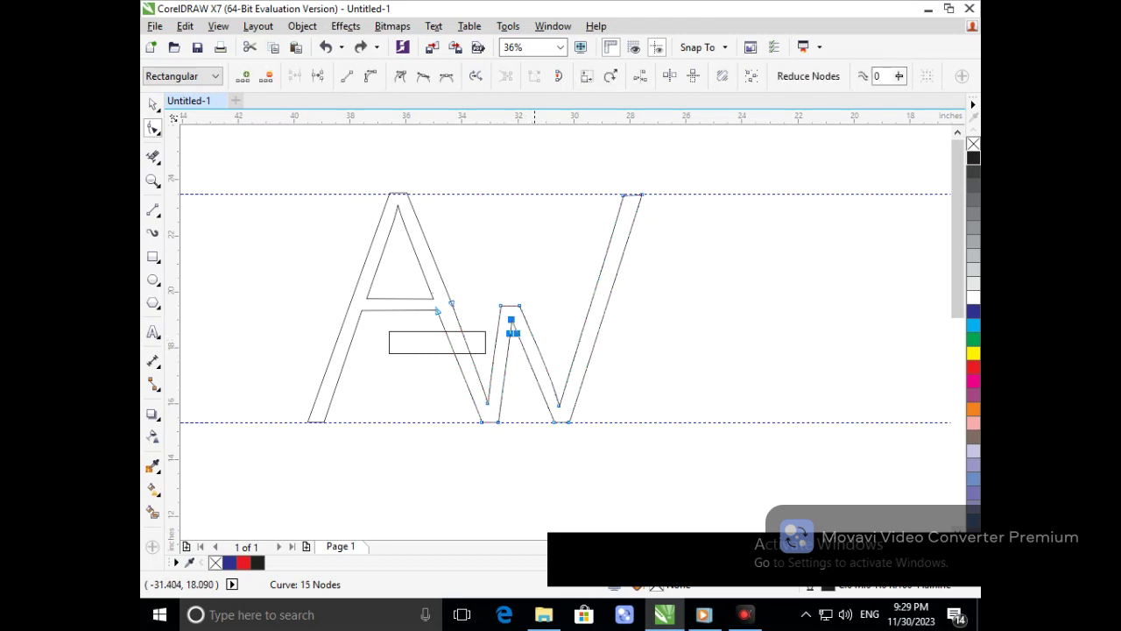
Shift the W's middle peak, both its outer top corners and its inner tip nodes, slightly toward the last stroke
drag(495, 297, 531, 304)
click(524, 341)
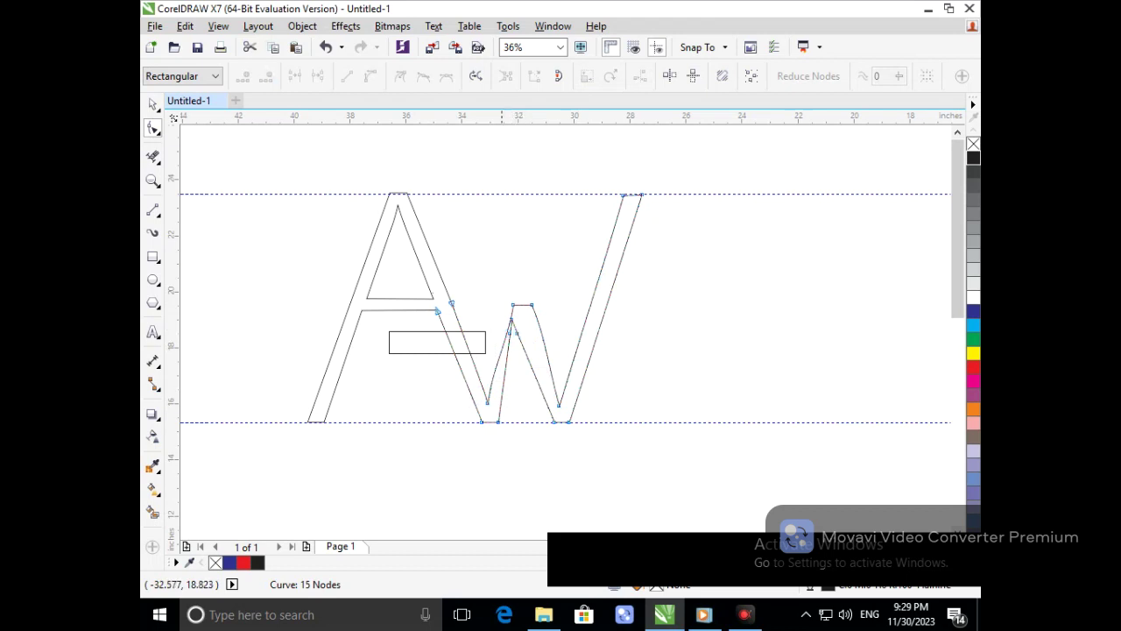
drag(543, 344, 527, 336)
click(584, 375)
Delete the two extra nodes beneath the middle peak's inner tip and straighten the edges on both sides with the tip's handles
scroll(522, 344, up, 3)
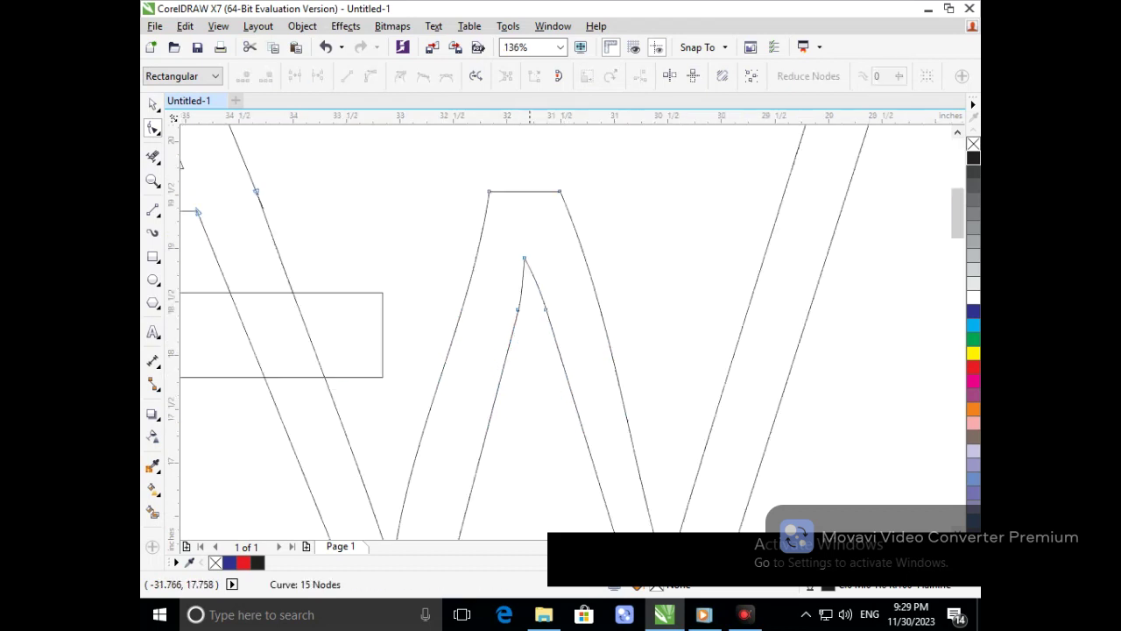
click(524, 259)
drag(503, 291, 561, 332)
key(Delete)
click(524, 259)
drag(509, 379, 502, 382)
drag(574, 377, 568, 378)
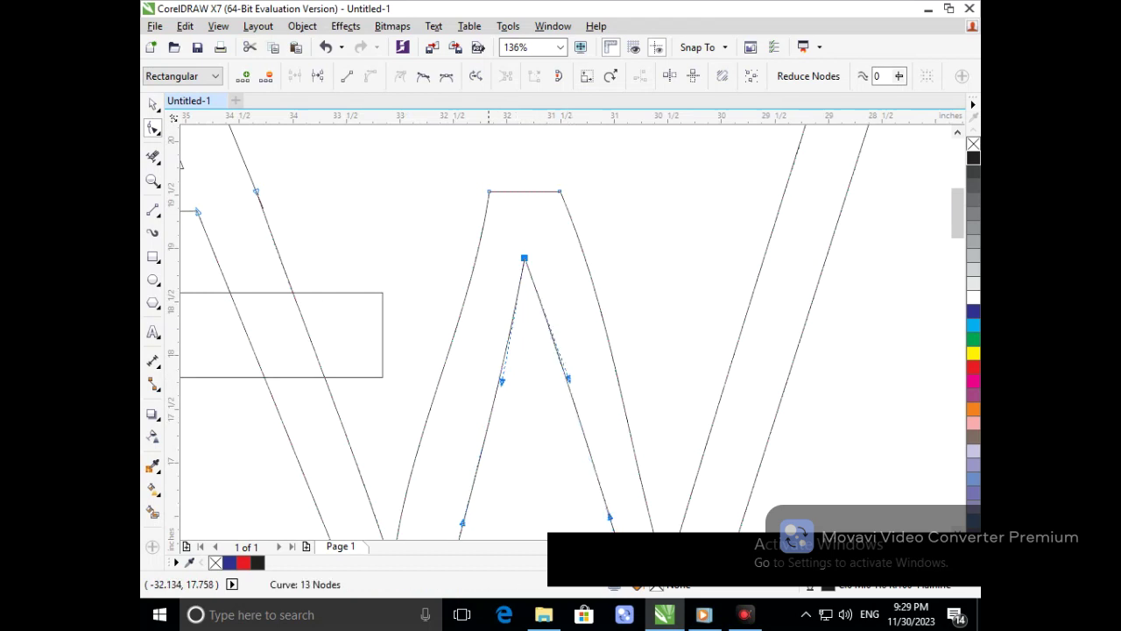
Straighten the W's edge between the first valley and the middle peak by adjusting the curve handles at both ends
scroll(521, 346, down, 3)
scroll(471, 393, up, 2)
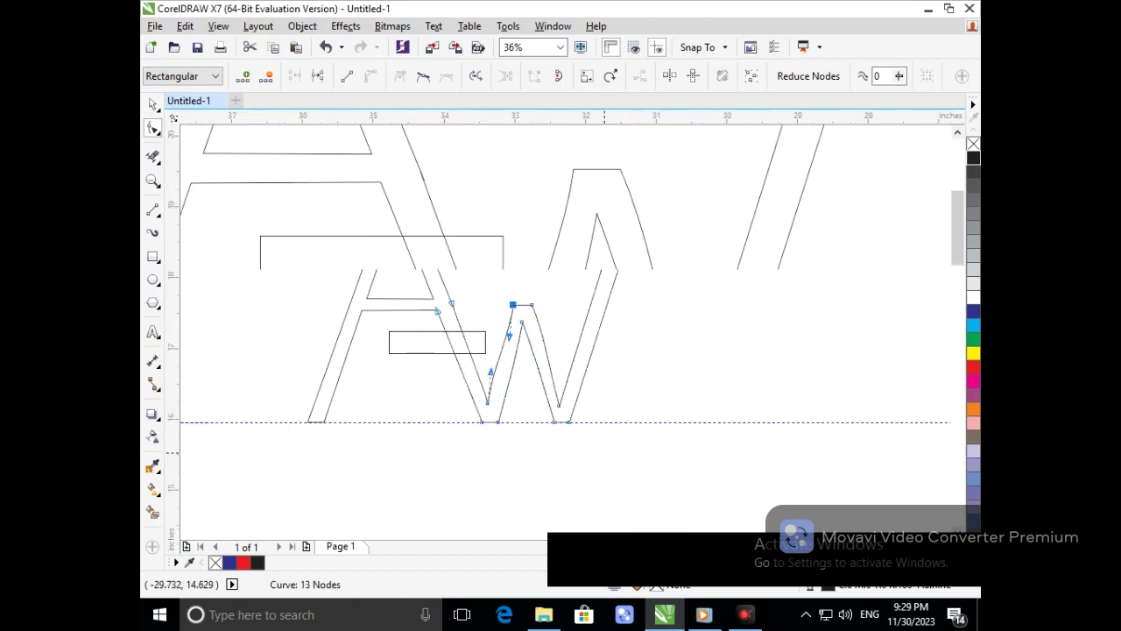
drag(516, 335, 534, 332)
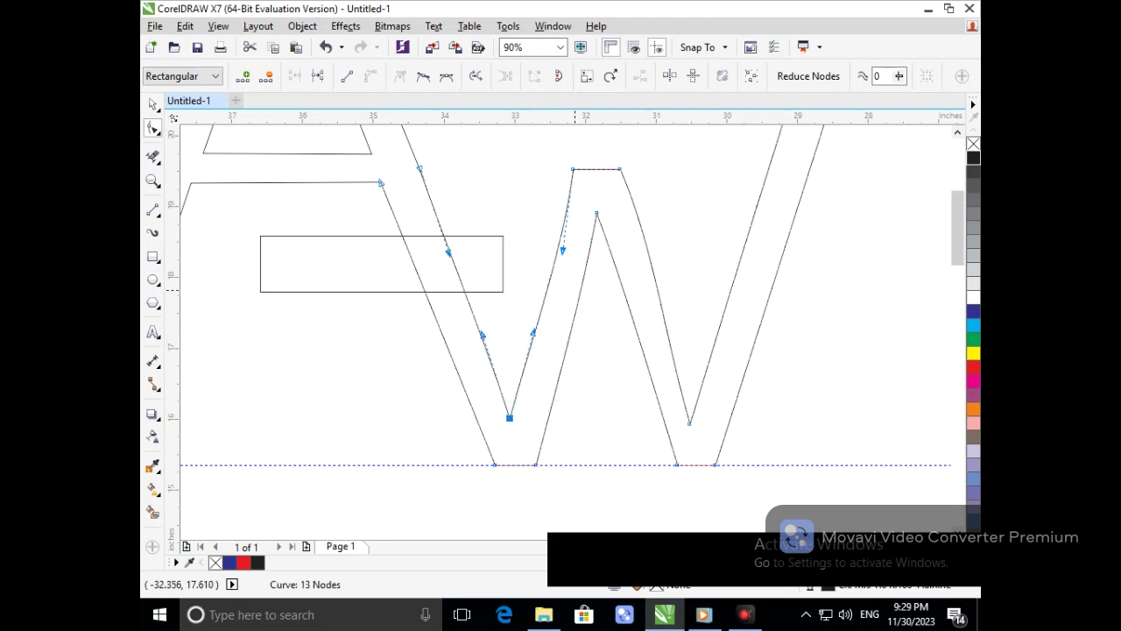
drag(562, 249, 556, 249)
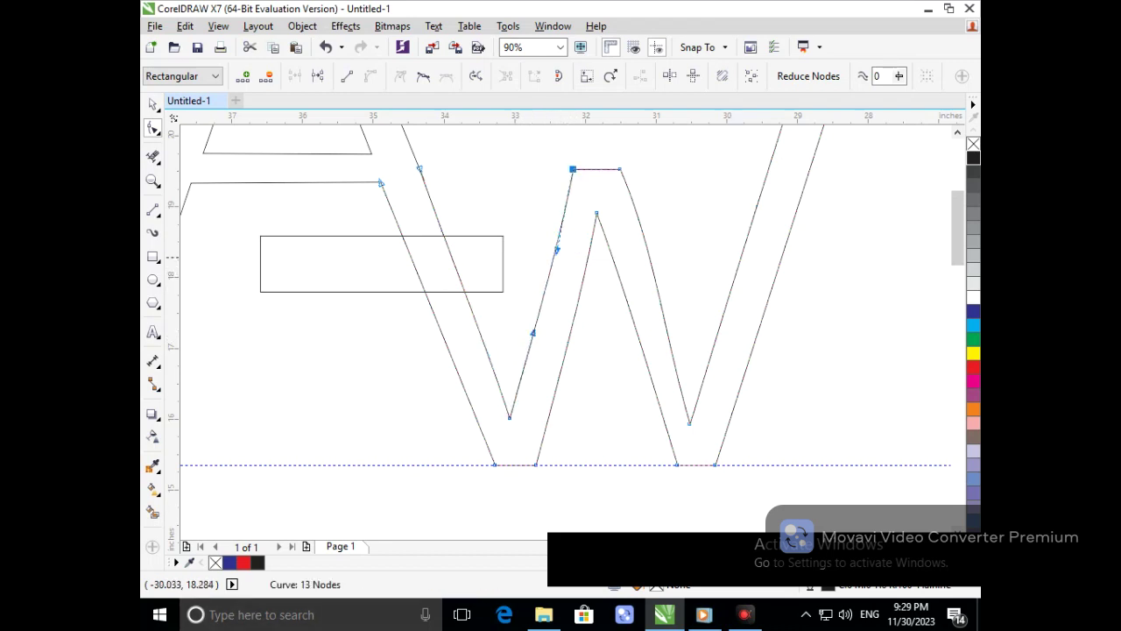
scroll(473, 393, down, 3)
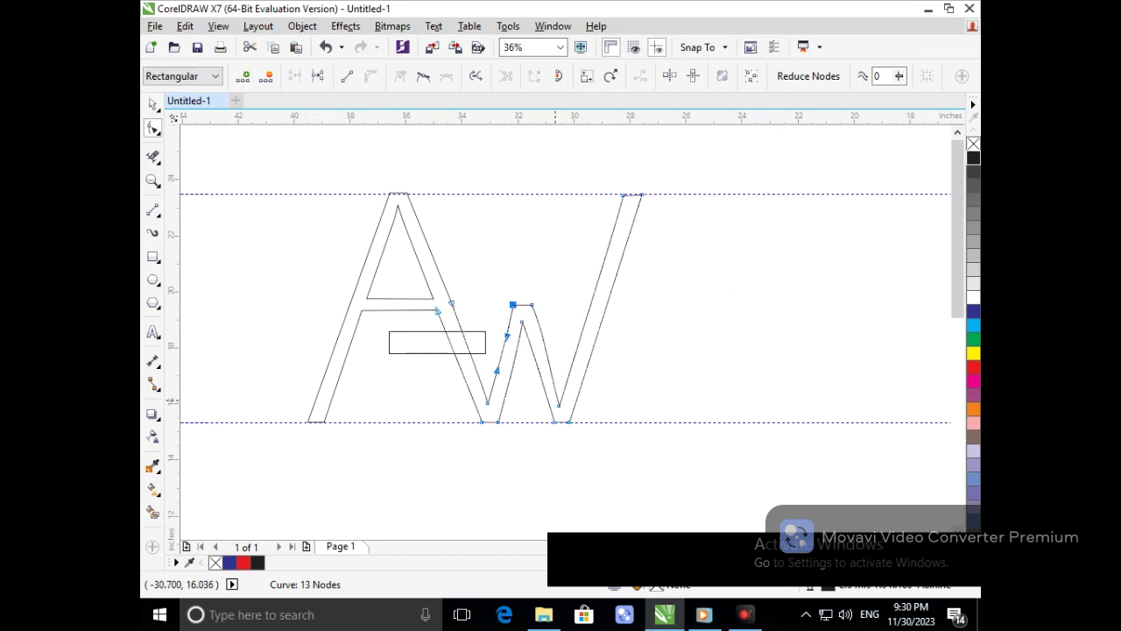
Raise the W's second valley node slightly and straighten the edge from there up to the middle peak
drag(557, 405, 561, 399)
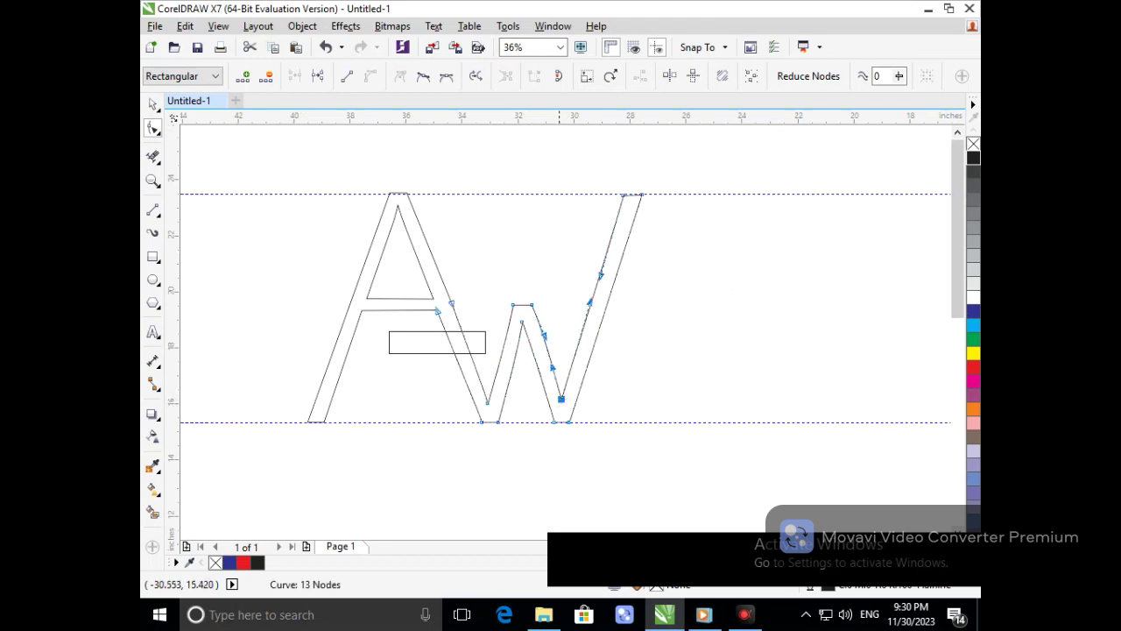
scroll(514, 375, up, 3)
drag(610, 262, 607, 267)
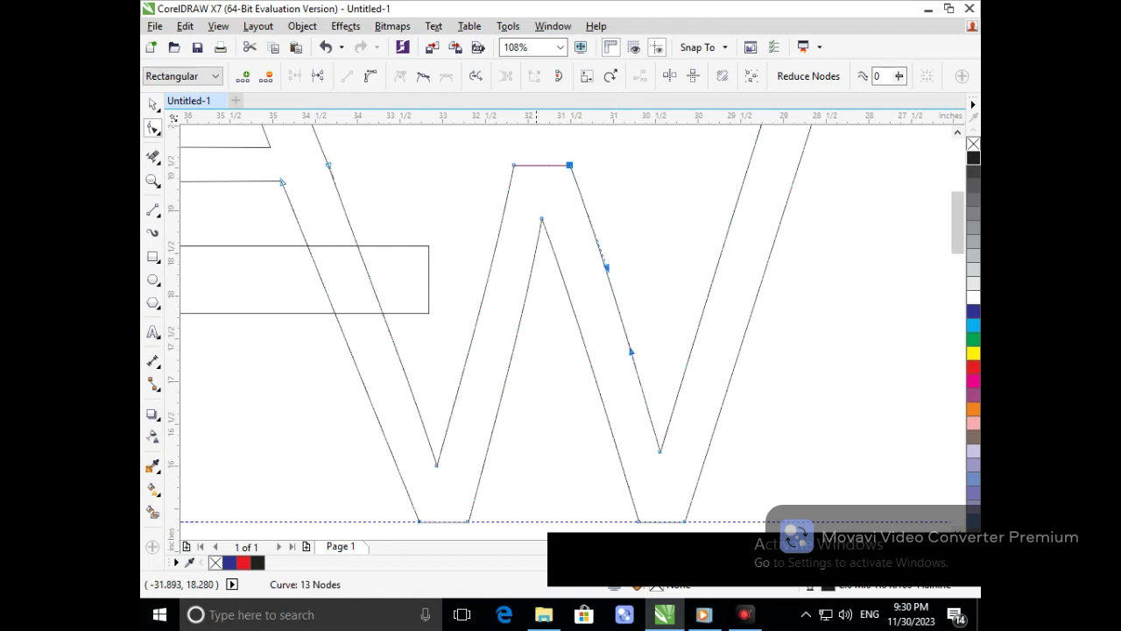
Fine-tune the handles of the middle peak's inner tip to straighten both inner edges, and deselect the shape
click(542, 219)
drag(524, 316, 575, 314)
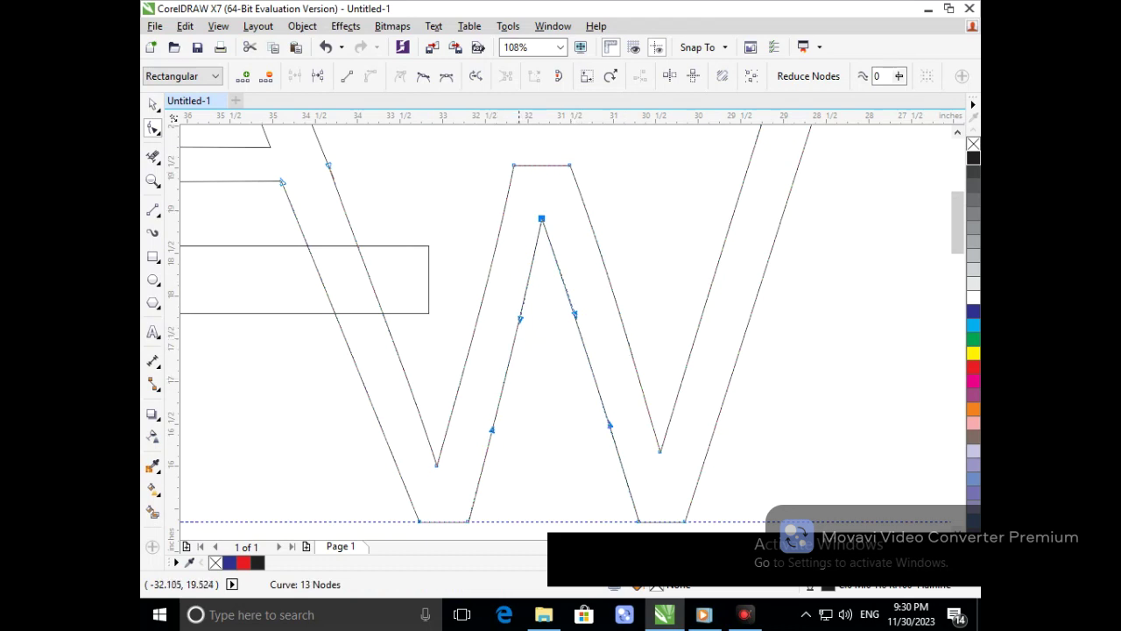
drag(539, 236, 549, 254)
scroll(513, 374, down, 3)
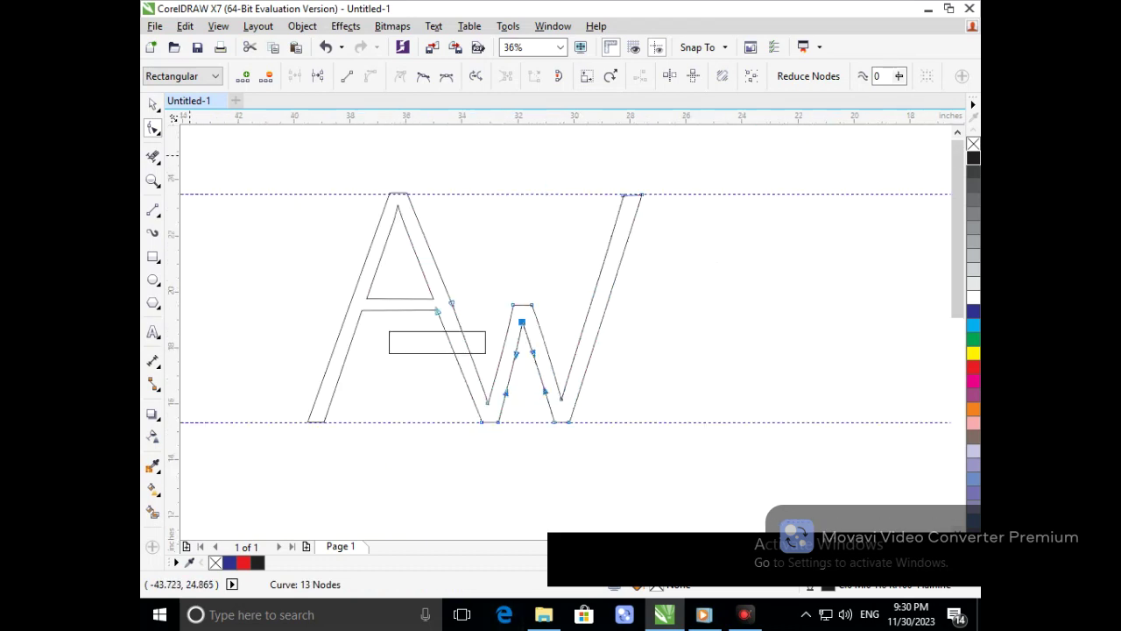
key(space)
key(Escape)
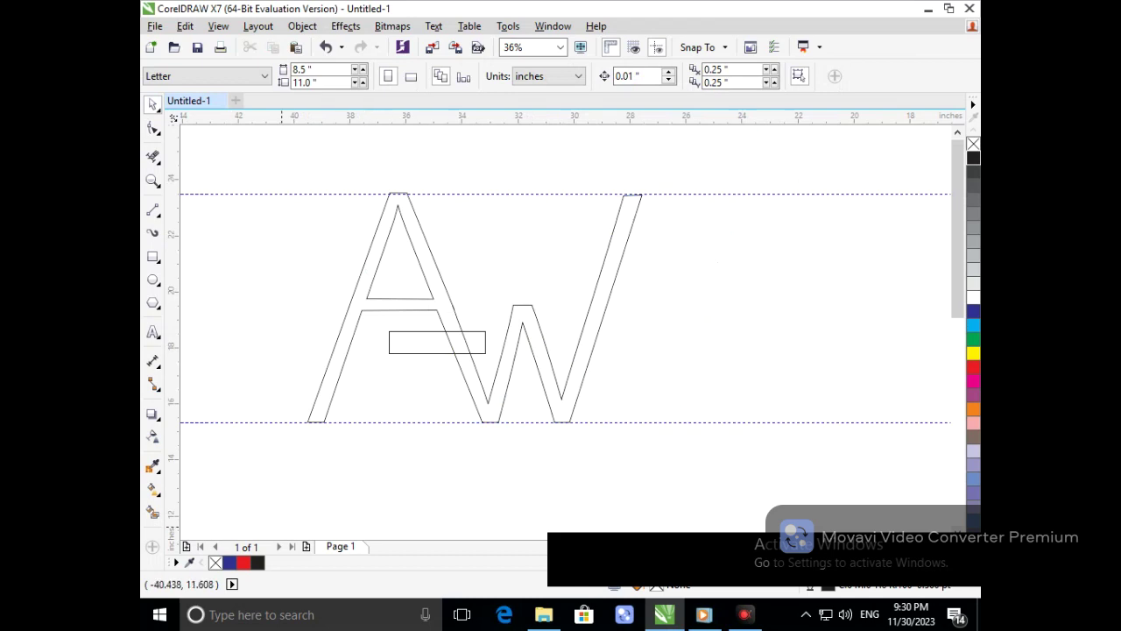
Erase the rectangle's protruding segments and the leg edges inside it with Virtual Segment Delete to separate the A from the W
click(153, 157)
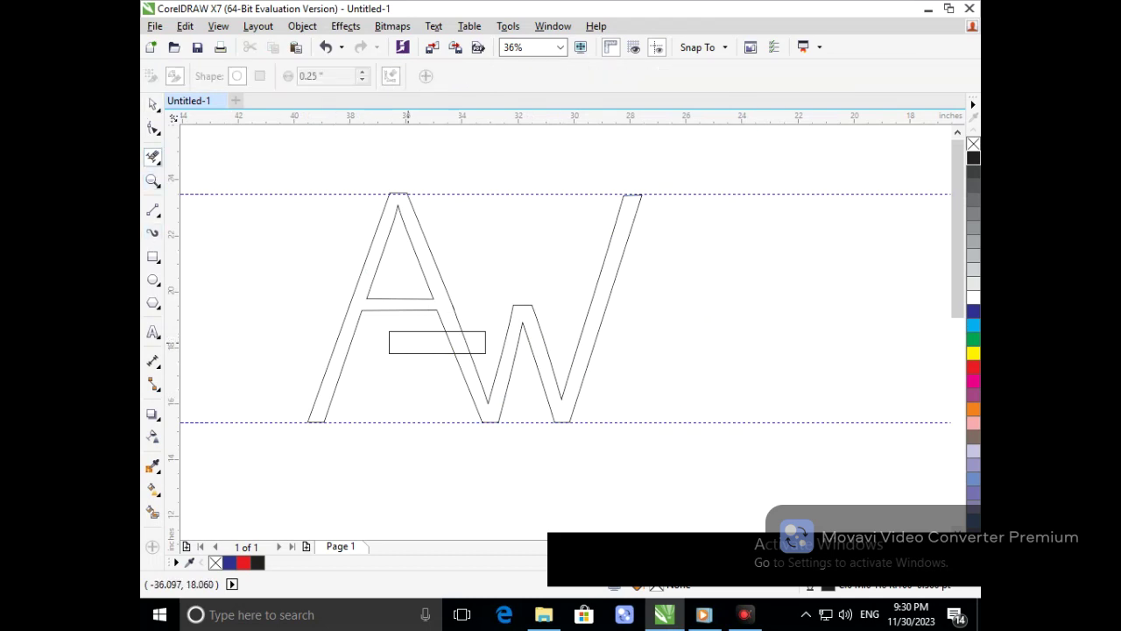
scroll(455, 384, up, 3)
click(261, 256)
drag(527, 232, 553, 285)
drag(424, 298, 550, 354)
scroll(454, 386, down, 3)
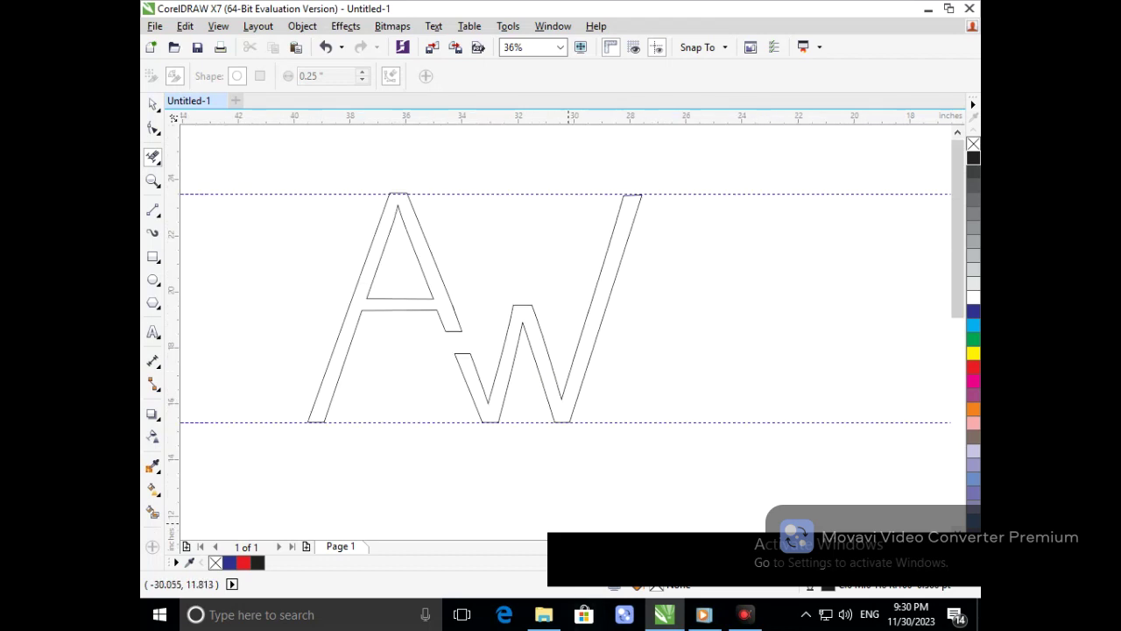
Smart Fill the A and the W, and colour the A green and the W dark blue
click(153, 512)
click(368, 305)
click(492, 411)
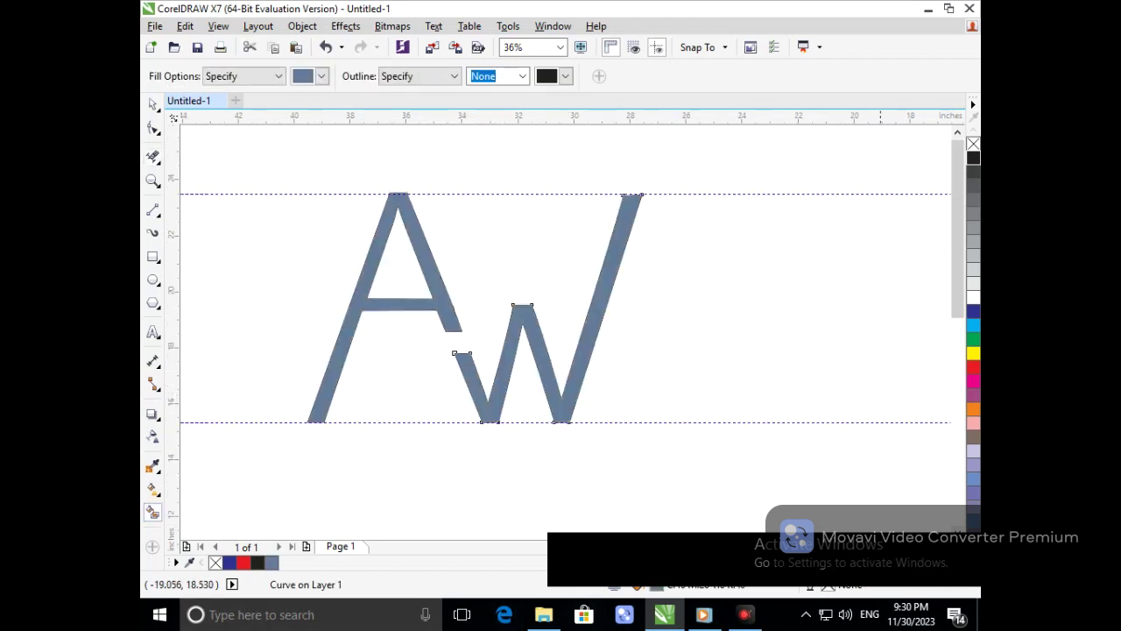
click(973, 311)
click(447, 304)
click(973, 339)
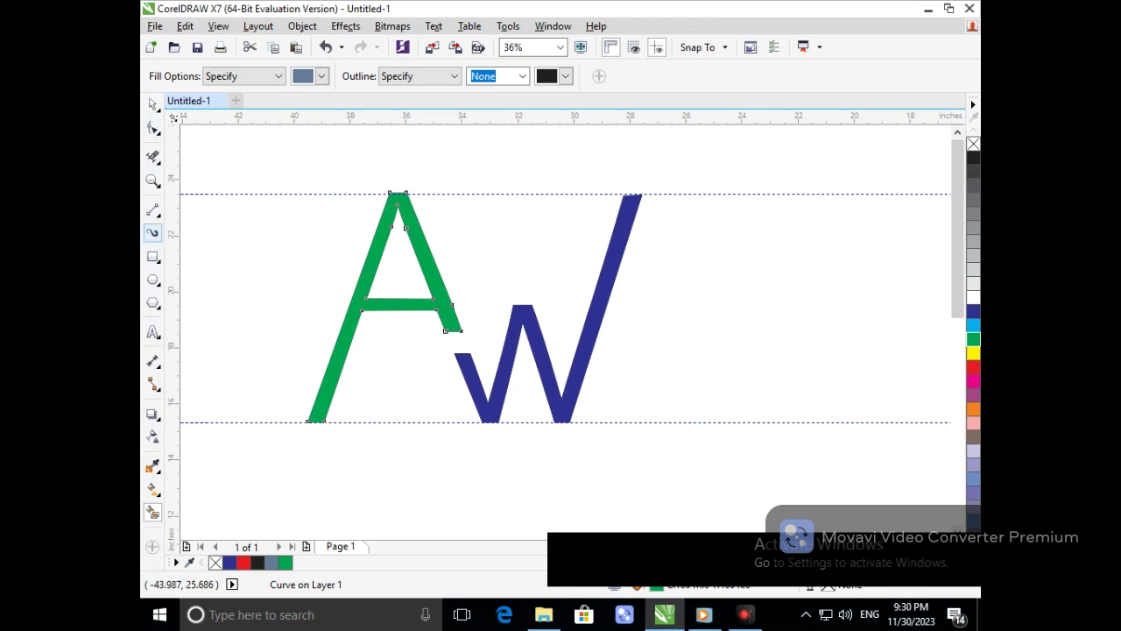
click(153, 103)
click(238, 250)
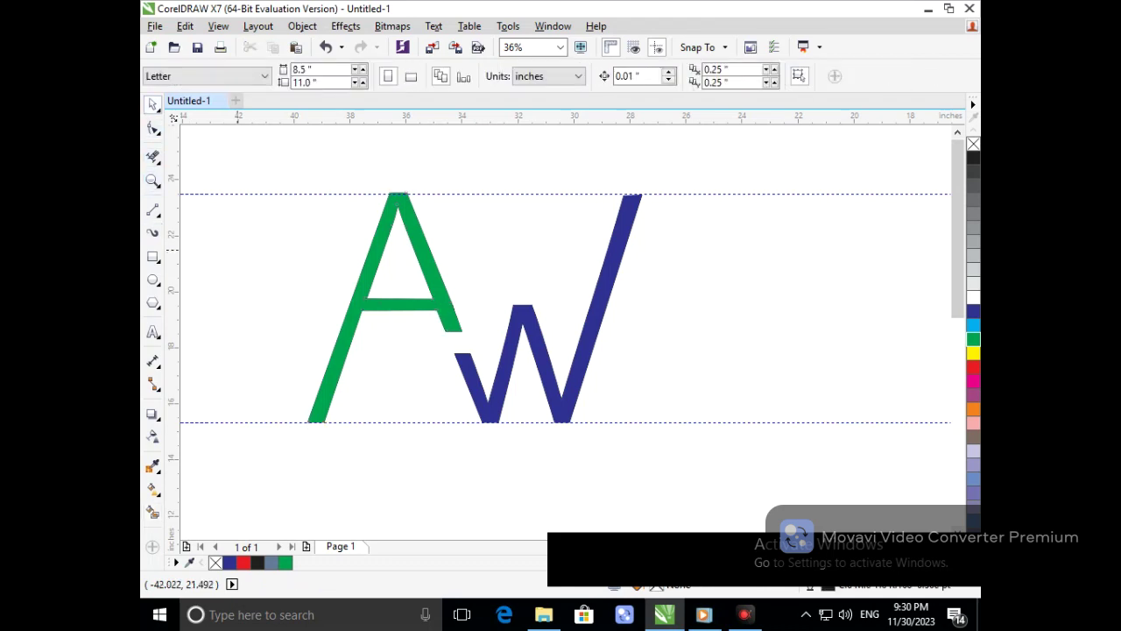
Undo the letter fills and the segment deletions back to the complete rectangle across the A's leg
key(ctrl+z)
key(ctrl+z)
key(ctrl+z)
key(ctrl+z)
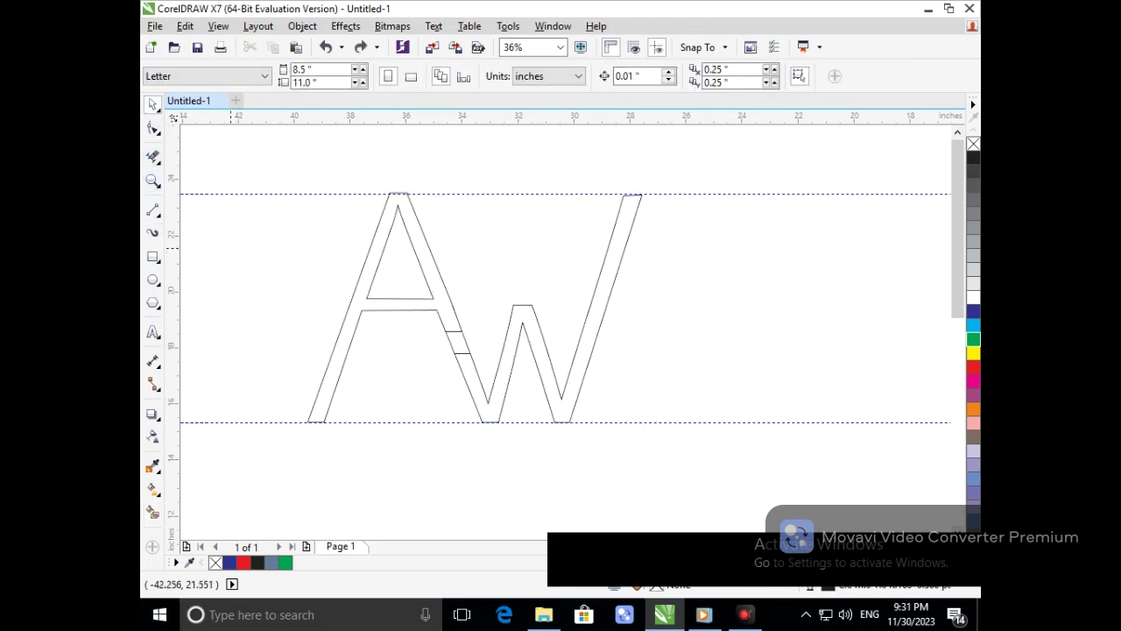
key(ctrl+z)
key(ctrl+z)
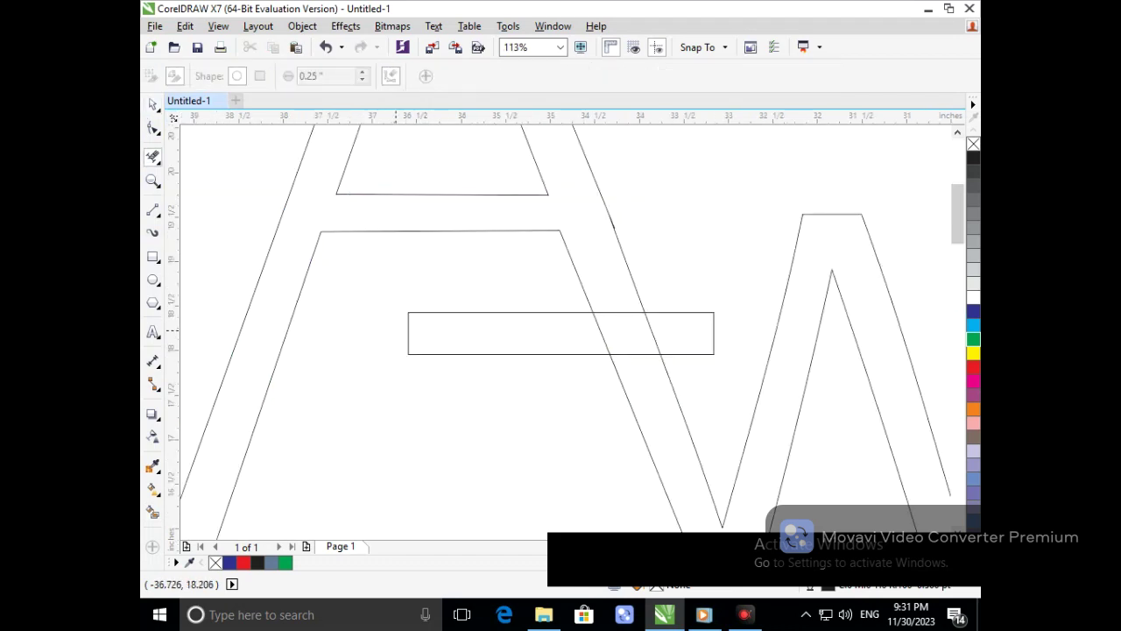
Thin the rectangle to about 0.48 in high and erase its protruding segments and the enclosed leg edges, leaving a narrow gap between the letters
drag(396, 331, 535, 405)
key(F3)
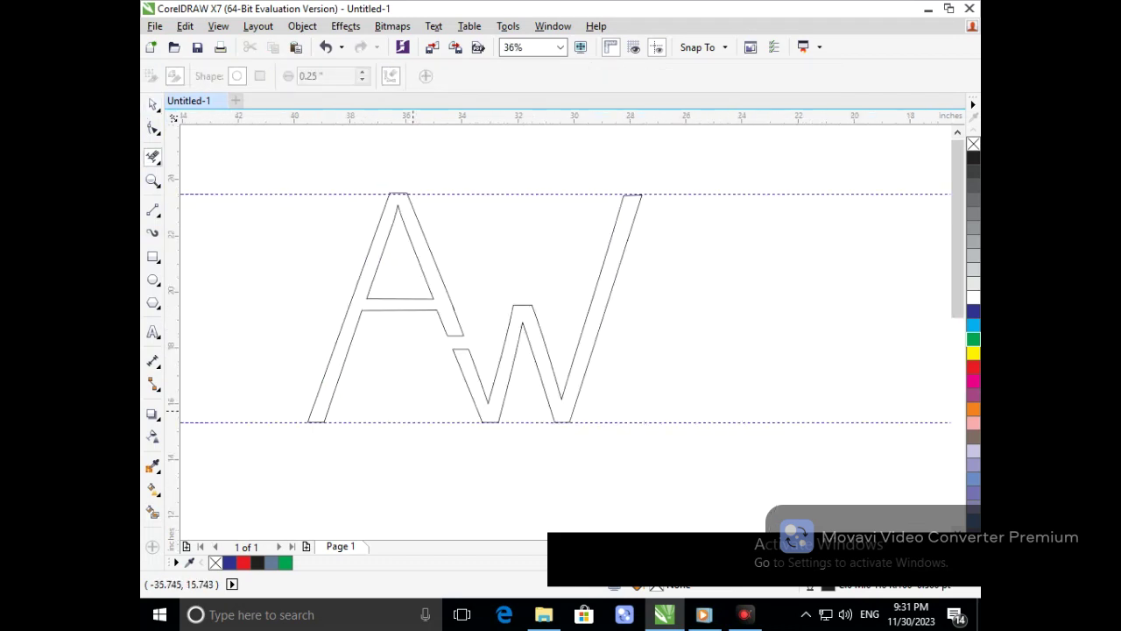
Smart Fill both separated letters, colouring the W dark blue and the A green
click(153, 513)
click(342, 354)
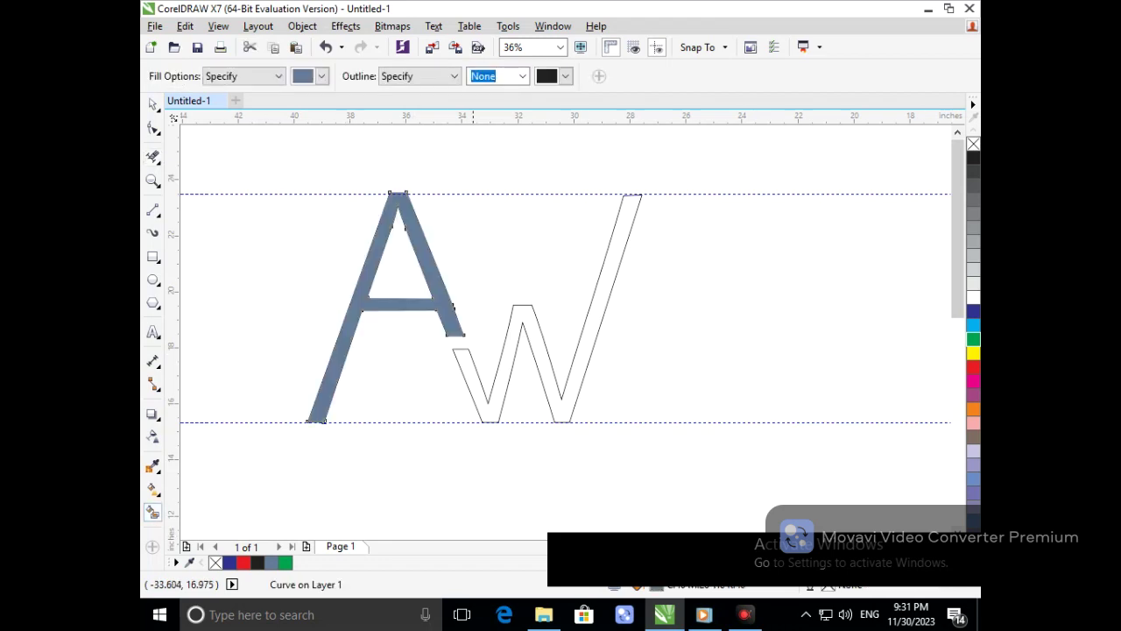
click(471, 369)
click(974, 312)
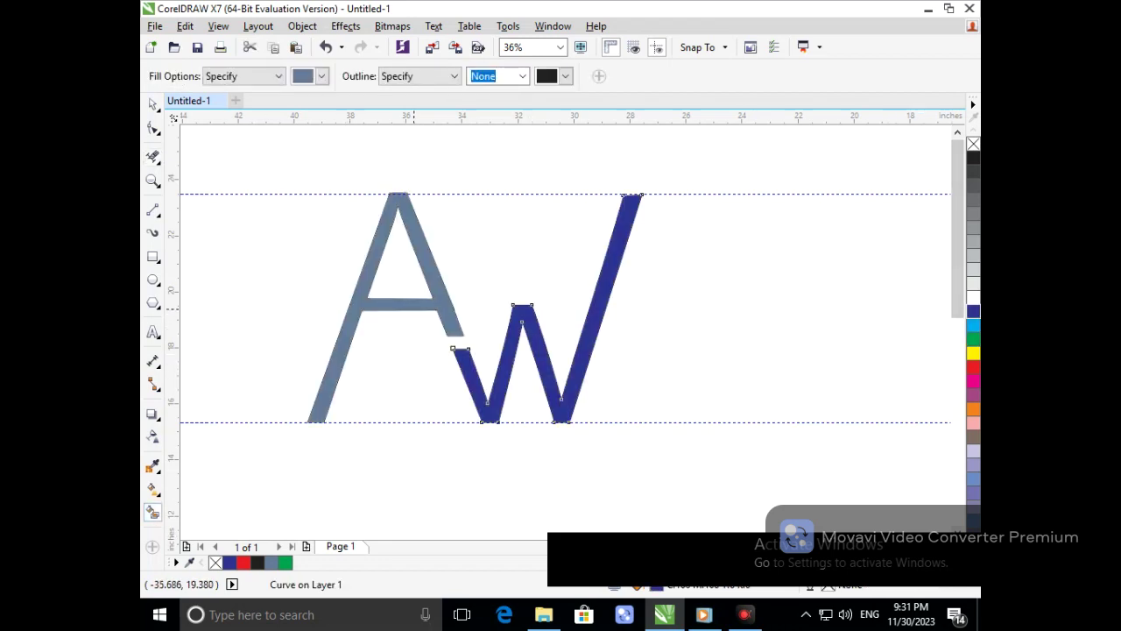
click(973, 339)
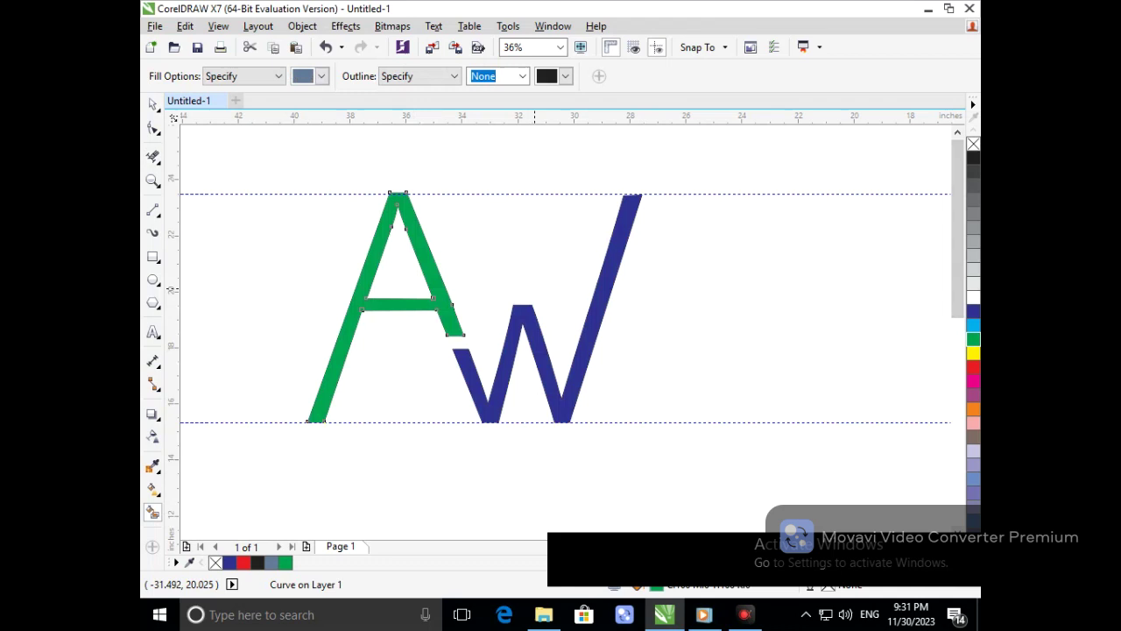
Delete both horizontal guidelines at the letters' base and top
key(F3)
click(152, 104)
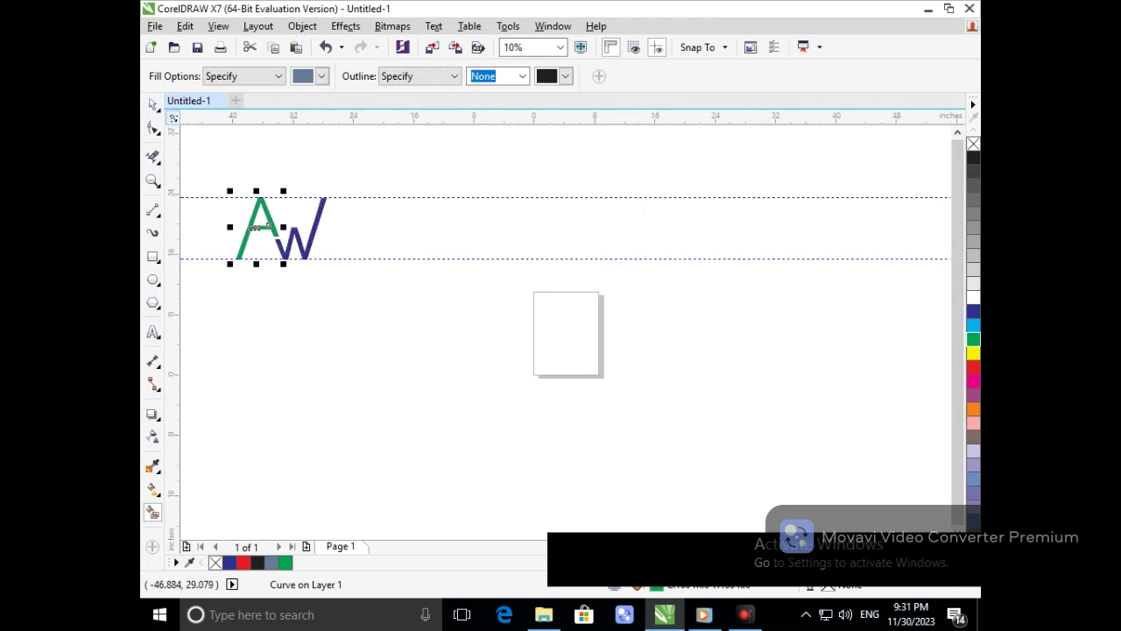
click(372, 272)
click(373, 258)
key(Delete)
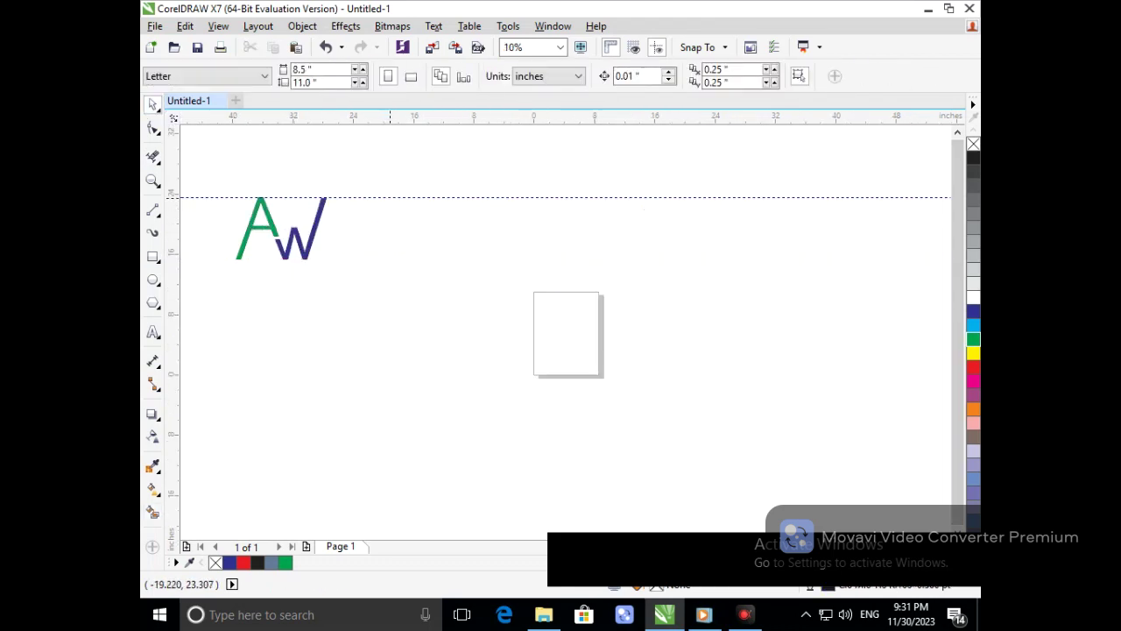
click(394, 198)
key(Delete)
Move the AW mark farther from the page and enlarge it to about 27 in wide
key(F3)
drag(392, 215, 314, 228)
click(248, 161)
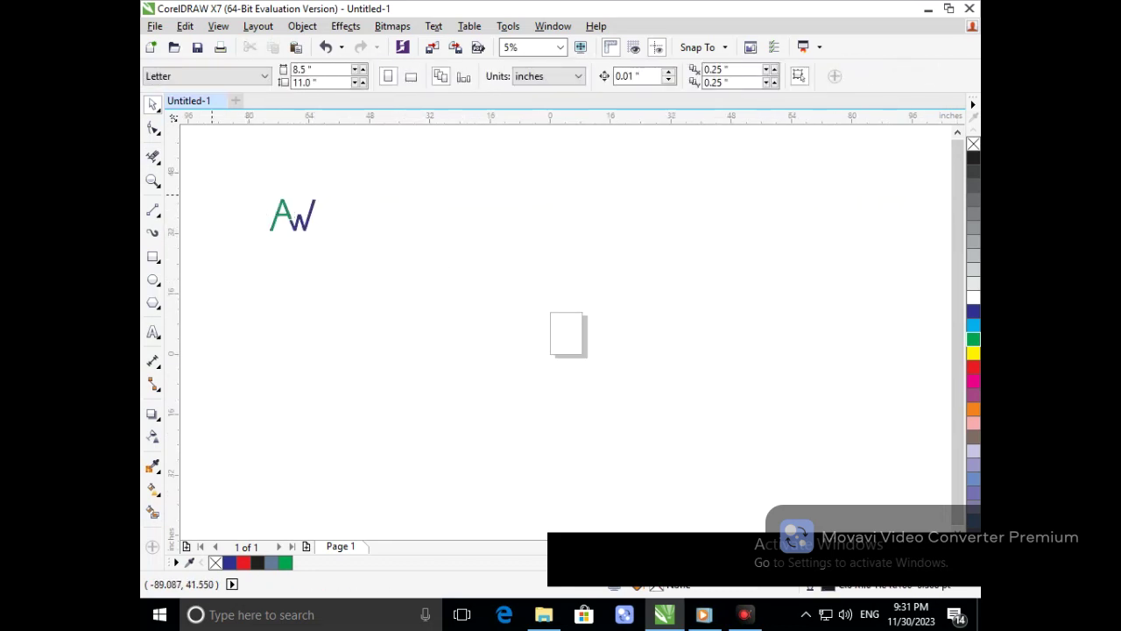
scroll(221, 213, up, 2)
drag(300, 147, 478, 276)
drag(383, 229, 654, 432)
click(510, 438)
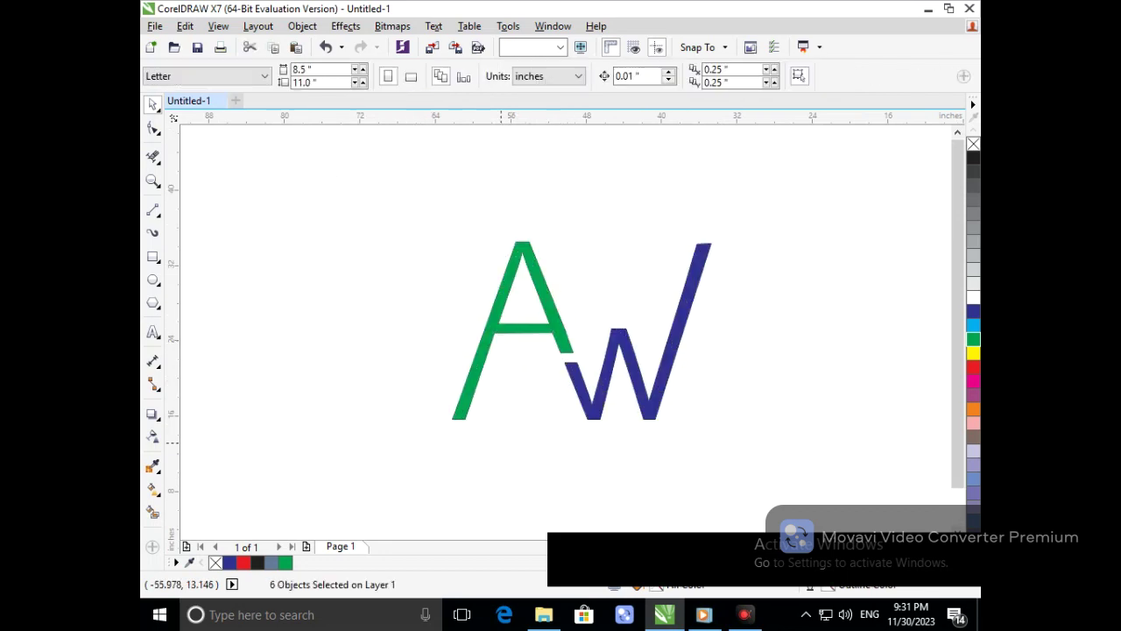
Draw a circle 37.64 in in diameter around the AW mark
click(153, 279)
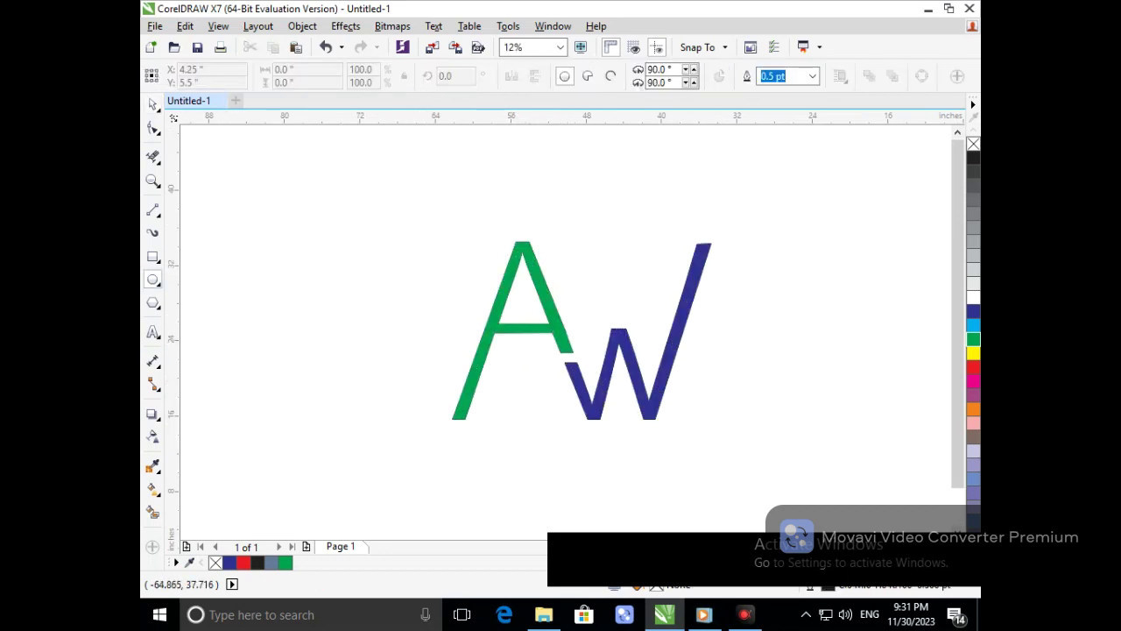
drag(398, 163, 752, 394)
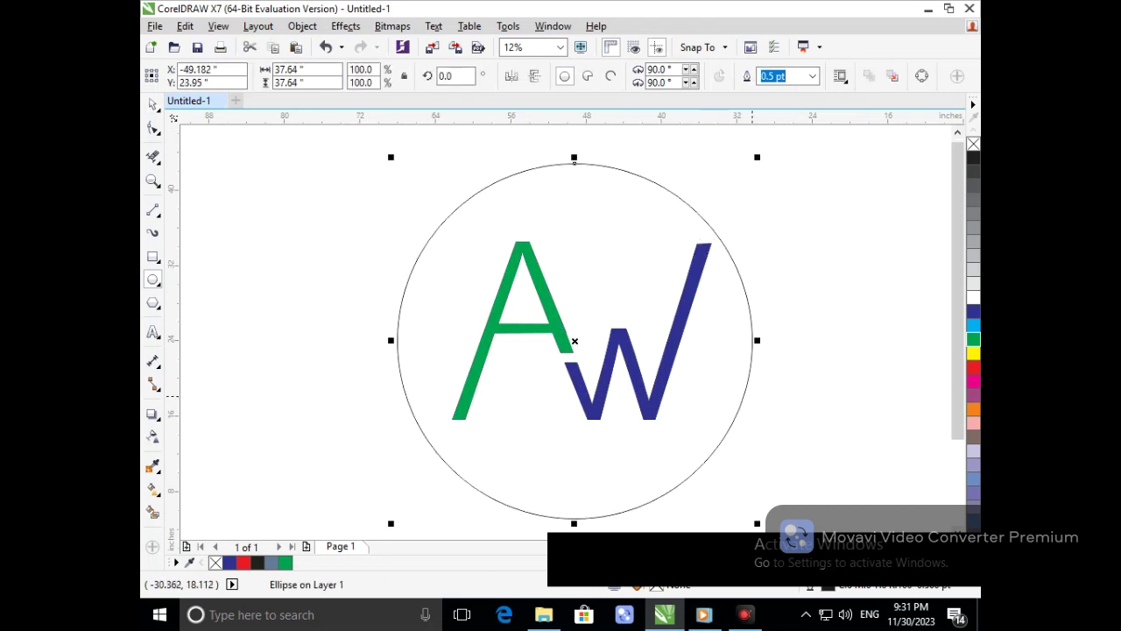
key(F3)
key(F2)
drag(216, 160, 607, 439)
Set the circle's outline width to 36 pt
click(812, 77)
click(788, 253)
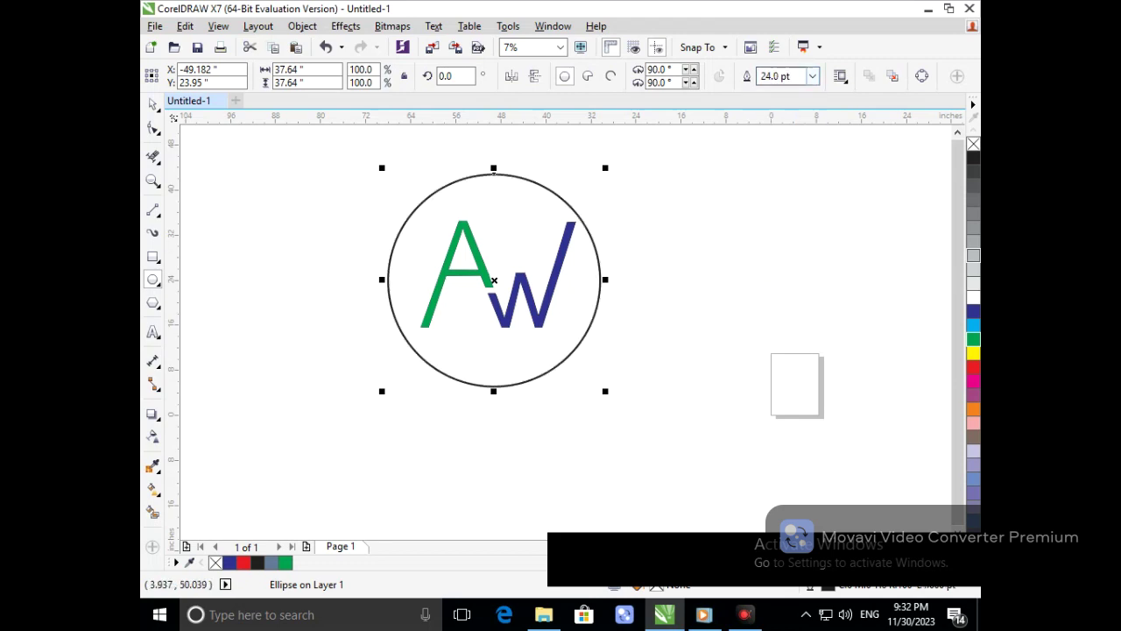
click(813, 76)
click(788, 265)
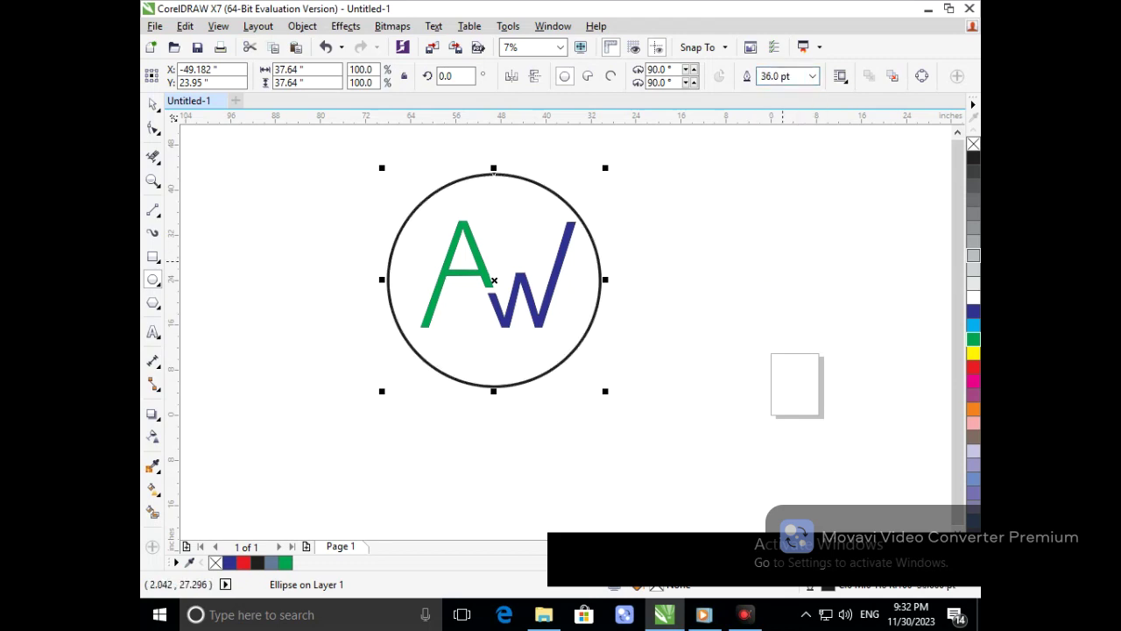
click(152, 128)
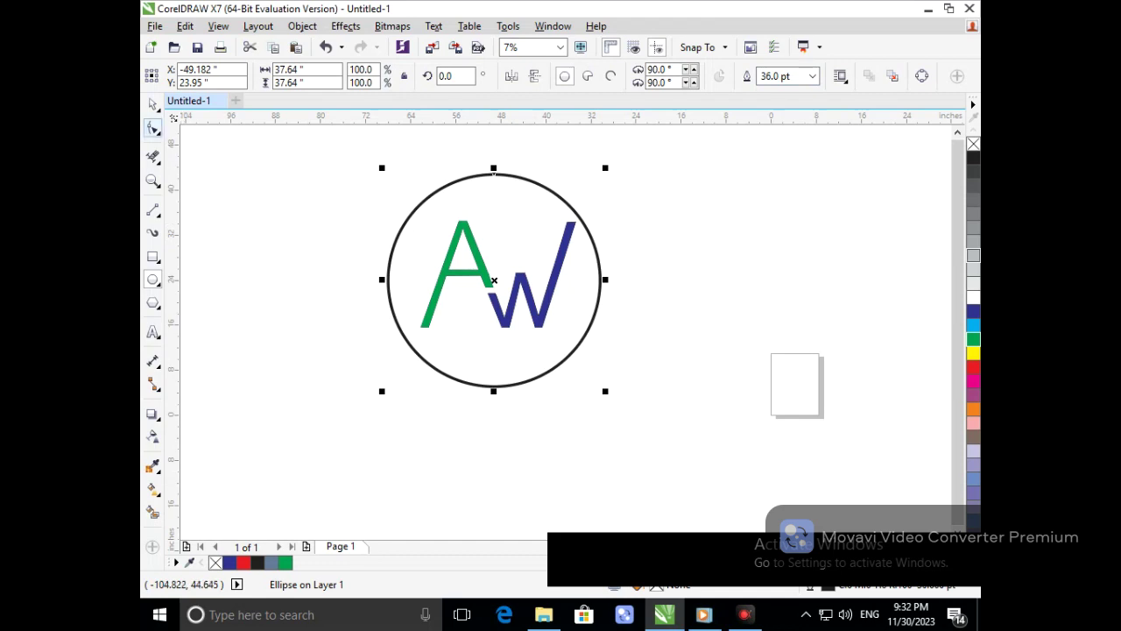
Extend the A's long left leg diagonally past the circle by moving its two bottom corner nodes outward
click(423, 324)
drag(411, 311, 426, 322)
scroll(453, 370, up, 2)
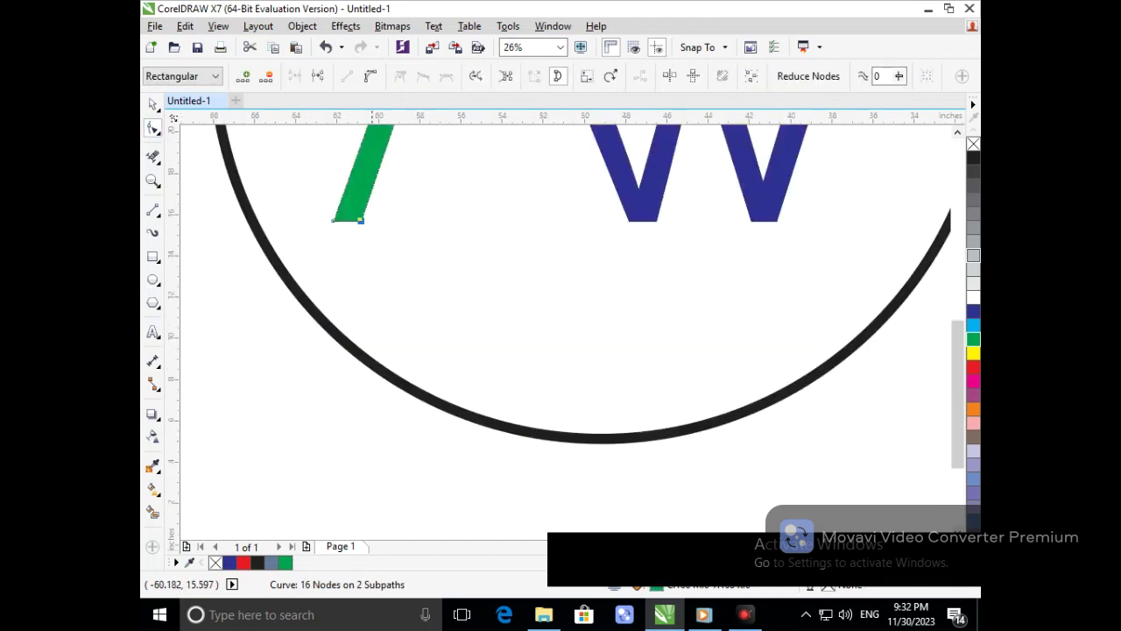
drag(360, 220, 308, 376)
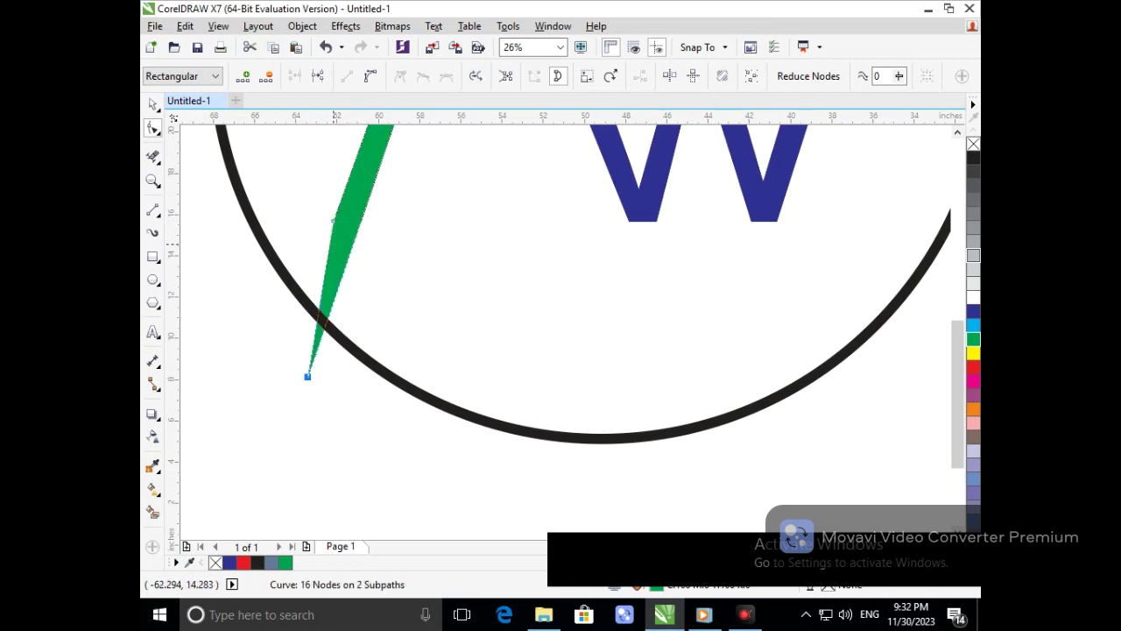
drag(333, 220, 277, 377)
scroll(429, 377, down, 2)
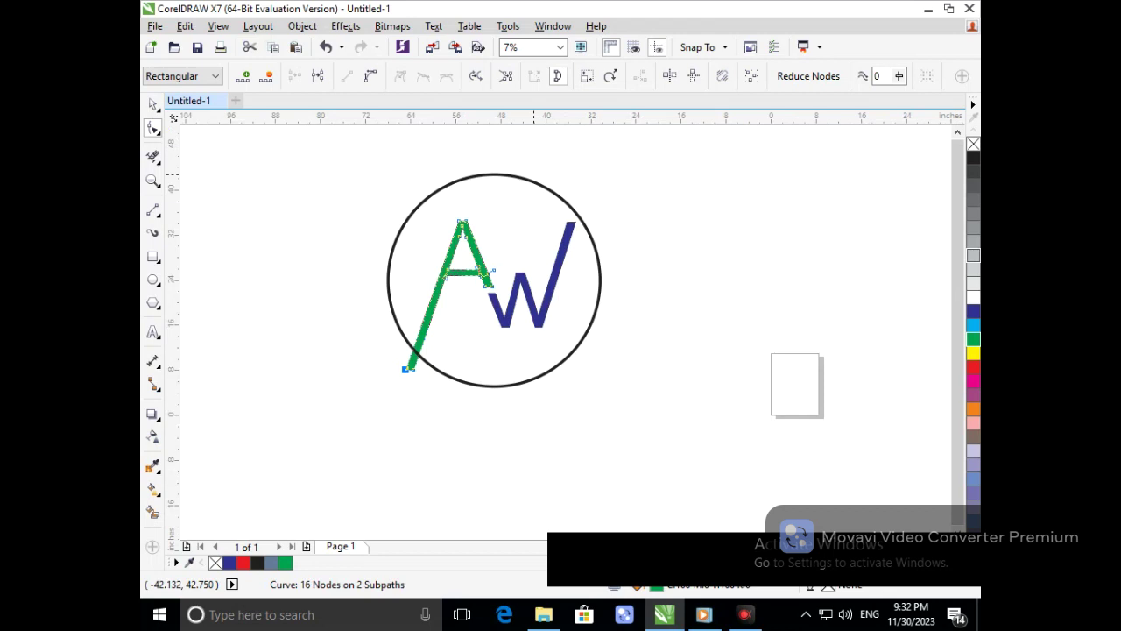
scroll(561, 188, up, 2)
click(477, 280)
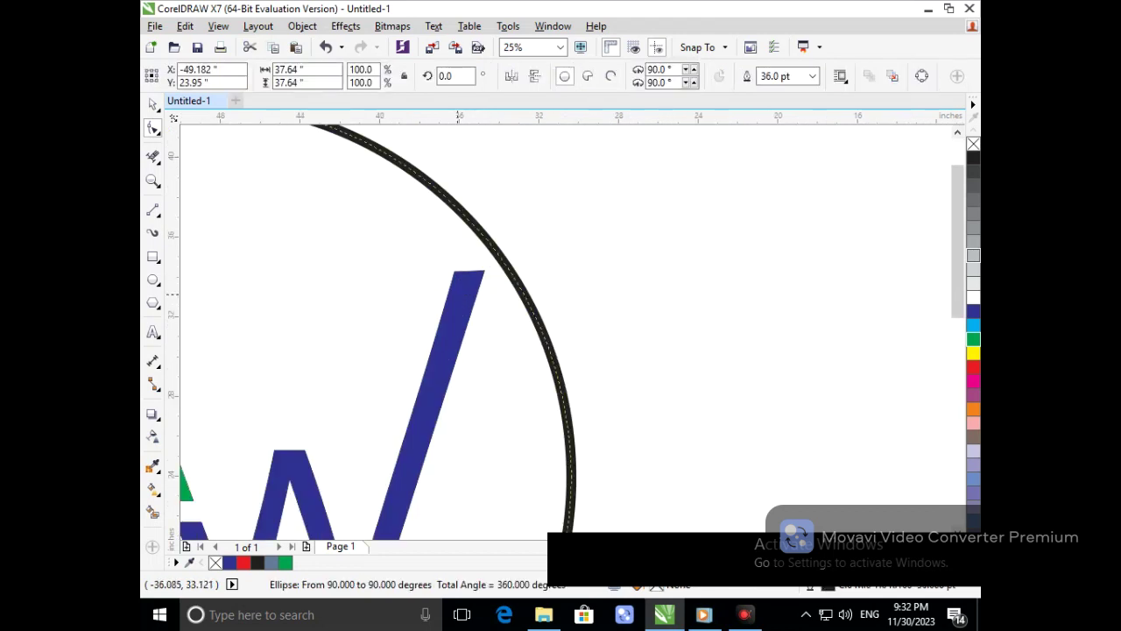
drag(493, 257, 388, 330)
key(F3)
click(152, 104)
click(286, 332)
drag(540, 312, 540, 347)
key(ctrl+z)
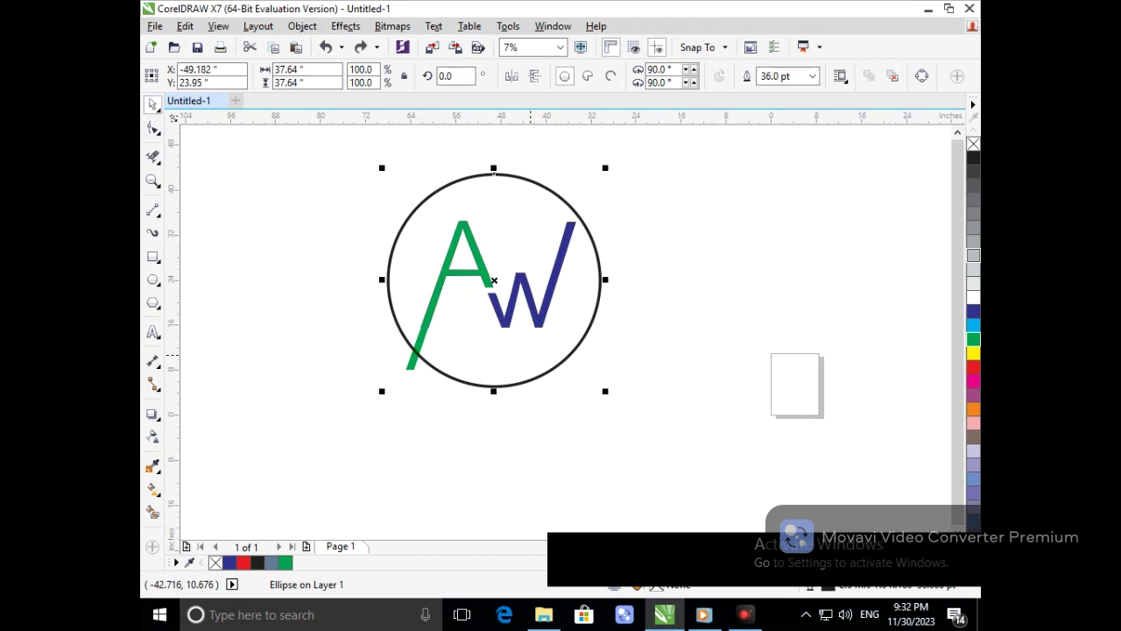
Extend the W's long right arm diagonally across the circle by moving its two top corner nodes outward
click(153, 129)
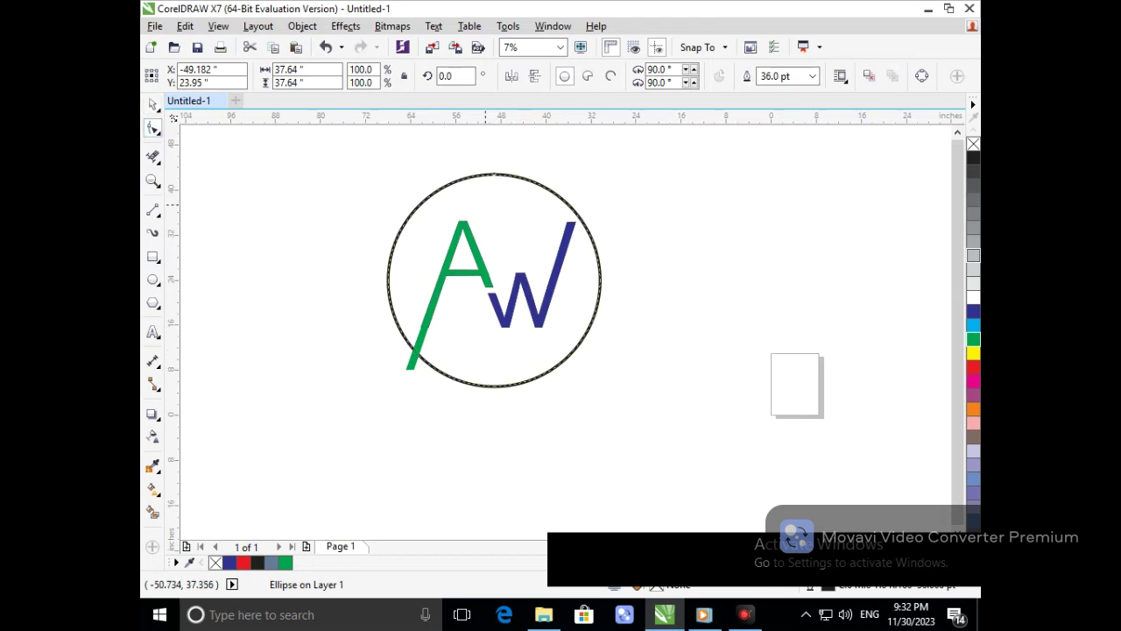
click(567, 237)
scroll(587, 210, up, 5)
drag(521, 295, 552, 198)
drag(464, 298, 509, 140)
scroll(585, 207, down, 5)
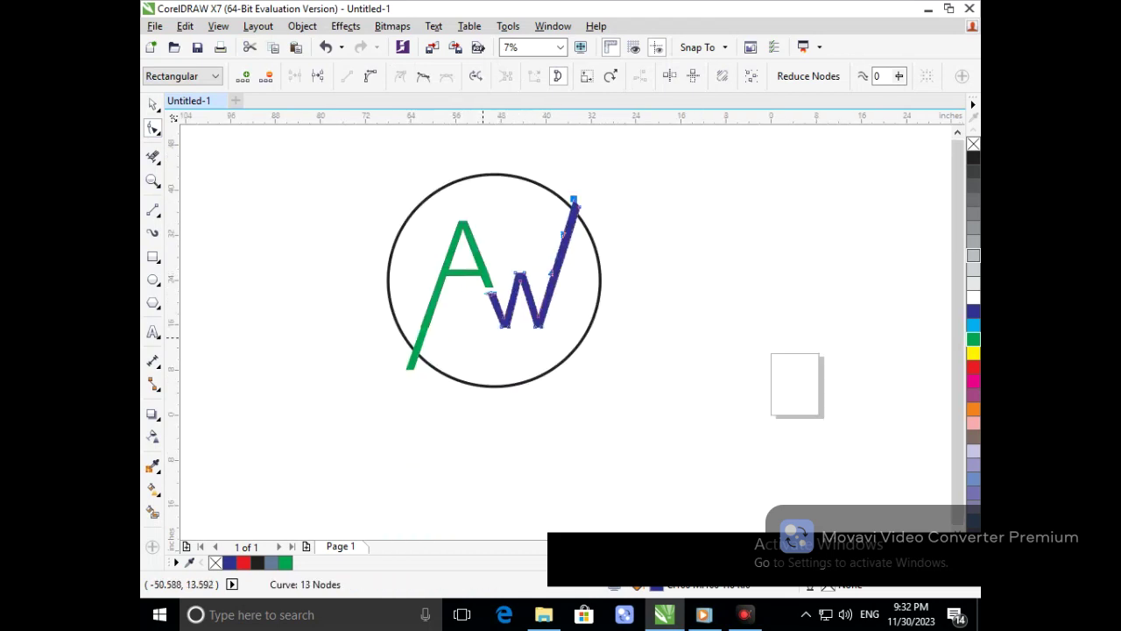
Convert the circle's outline to an object and give the ring no fill with a black hairline outline
key(space)
click(595, 368)
click(498, 387)
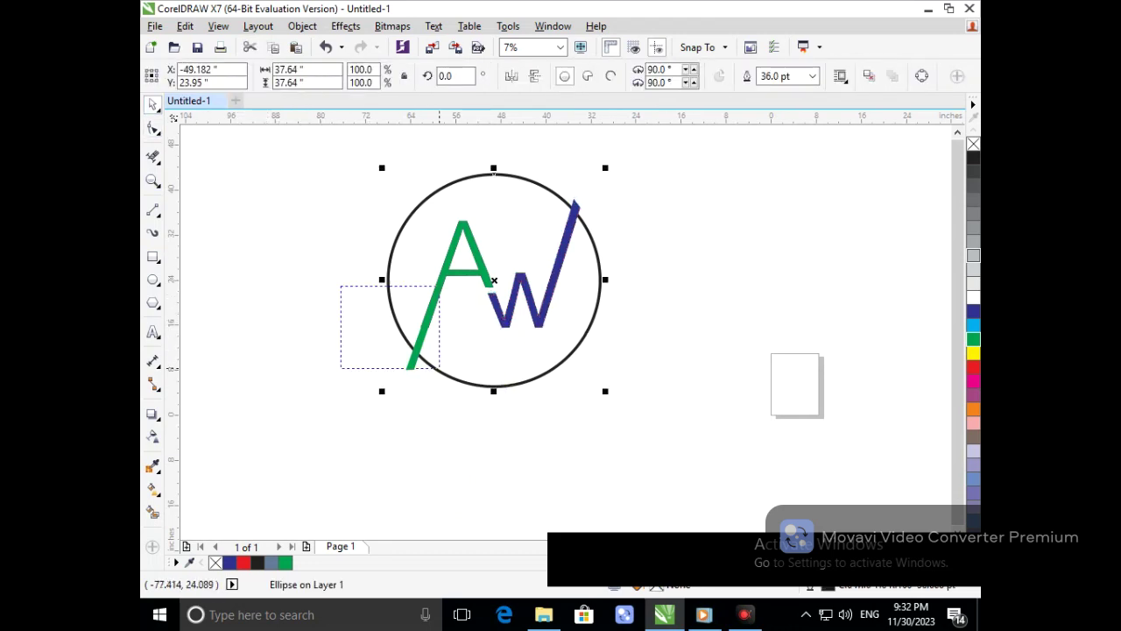
scroll(351, 348, up, 3)
scroll(605, 372, up, 4)
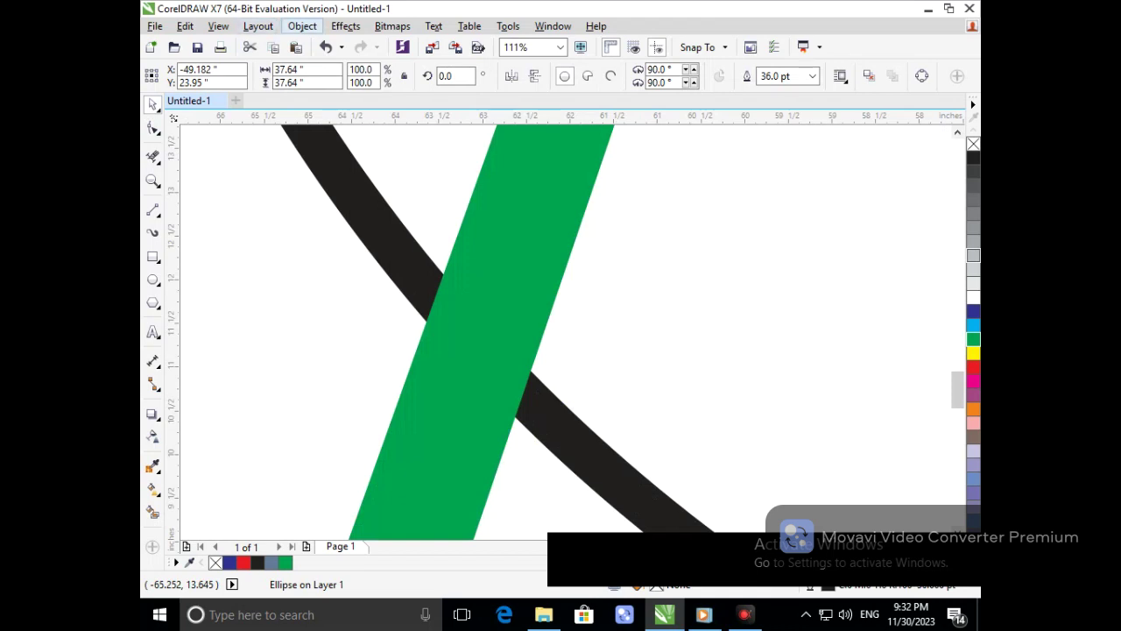
click(302, 26)
click(368, 384)
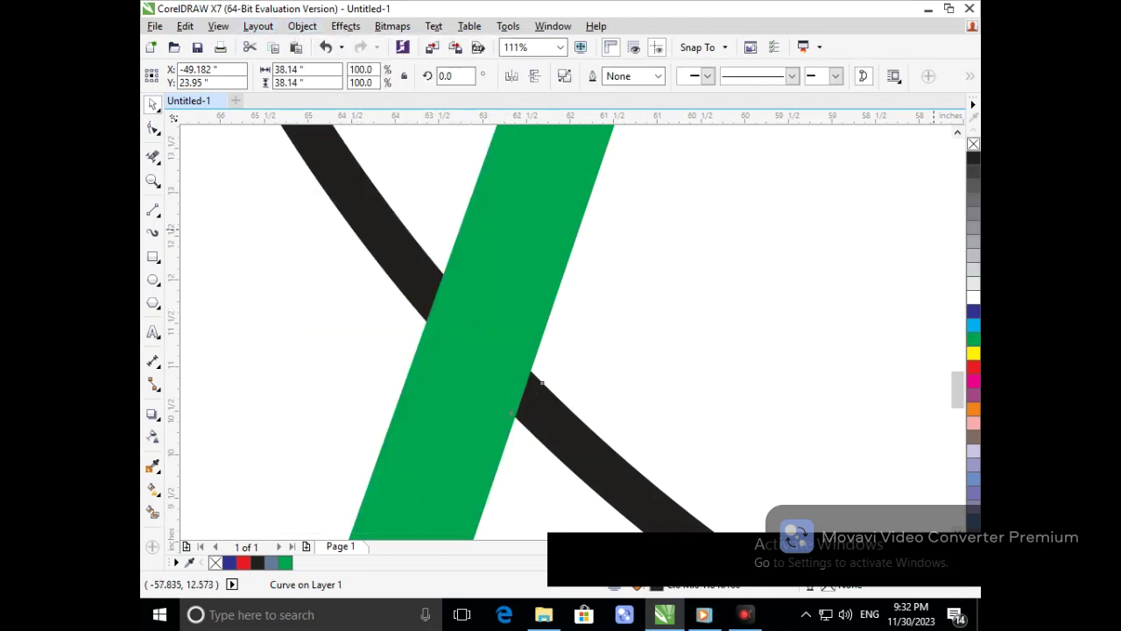
click(973, 143)
right_click(973, 158)
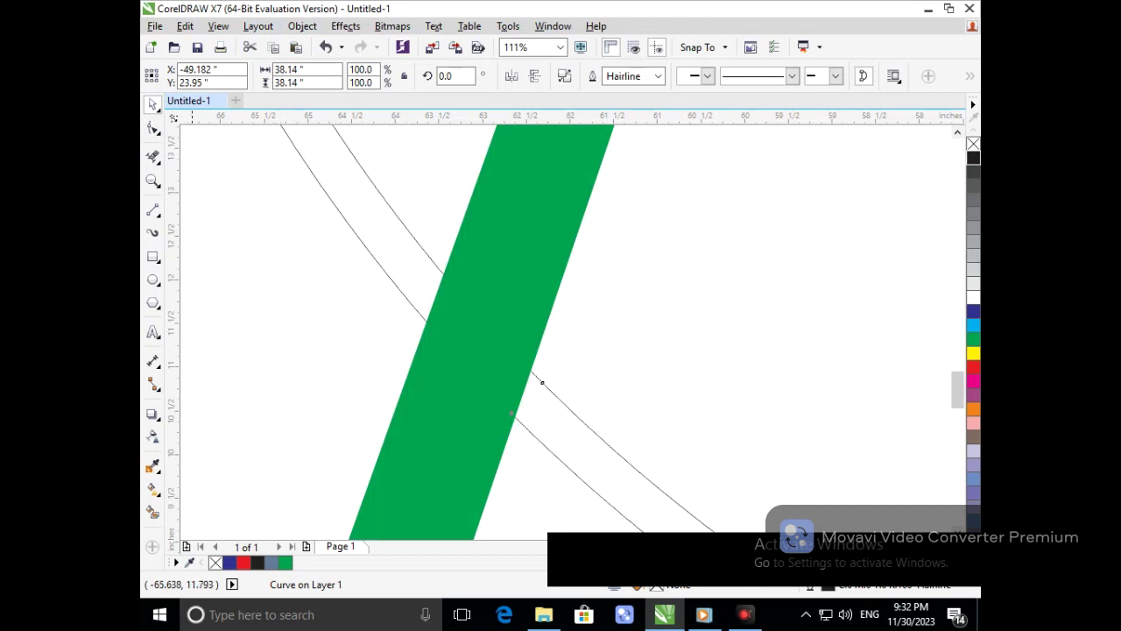
Trim the part of the A's leg outside the ring with Virtual Segment Delete
click(153, 157)
click(488, 432)
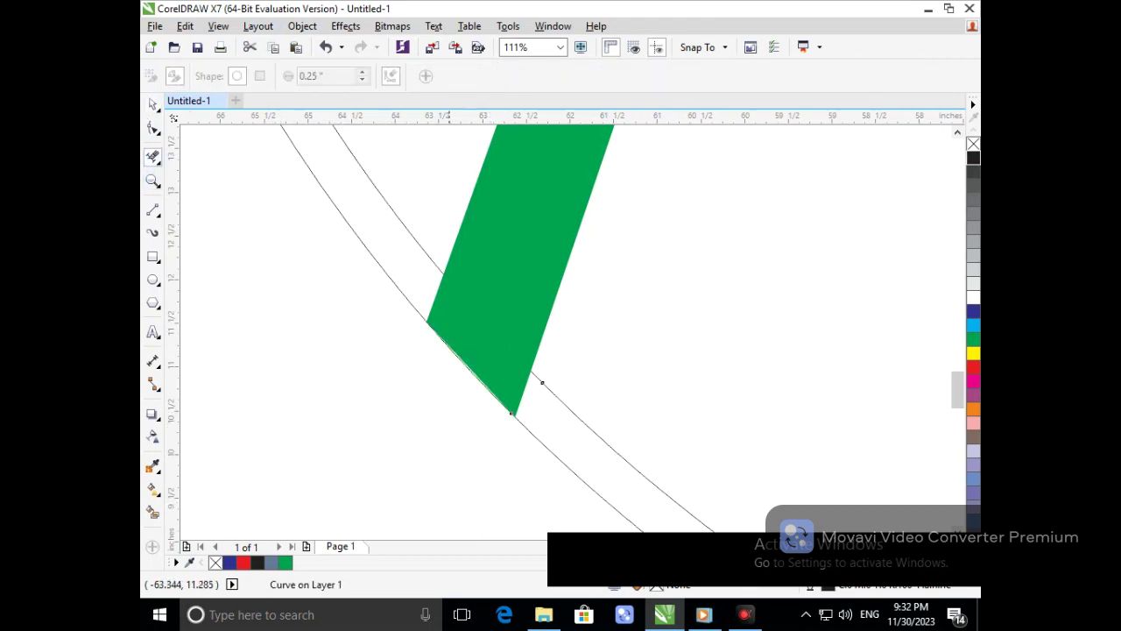
scroll(542, 383, down, 5)
scroll(501, 335, down, 3)
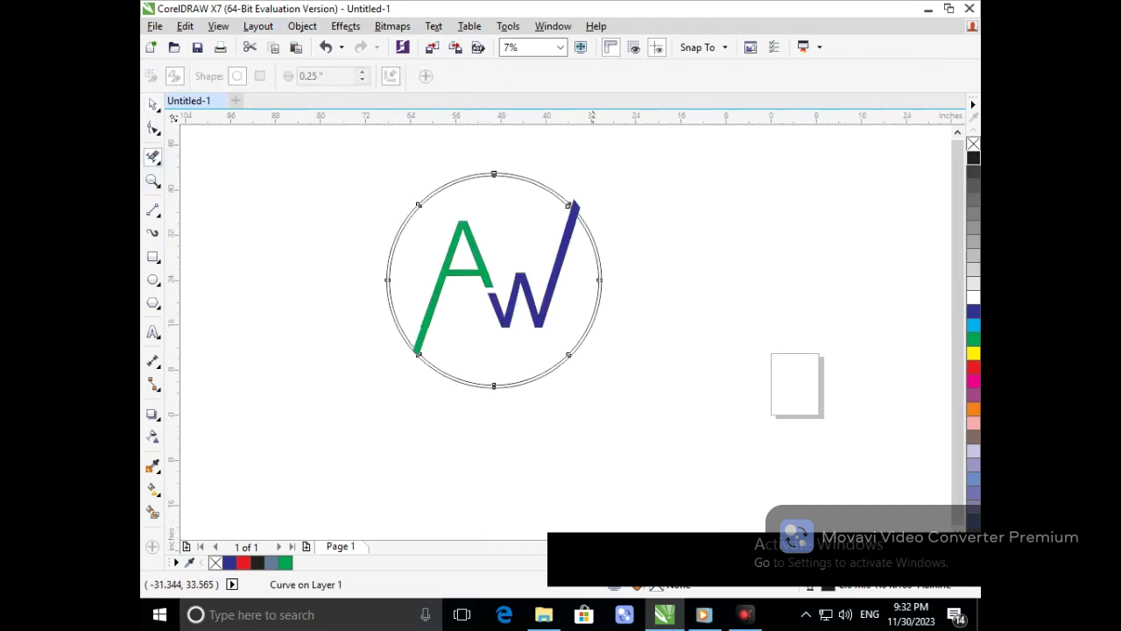
Try to trim the W's tip outside the ring with Virtual Segment Delete
scroll(537, 183, up, 5)
click(574, 247)
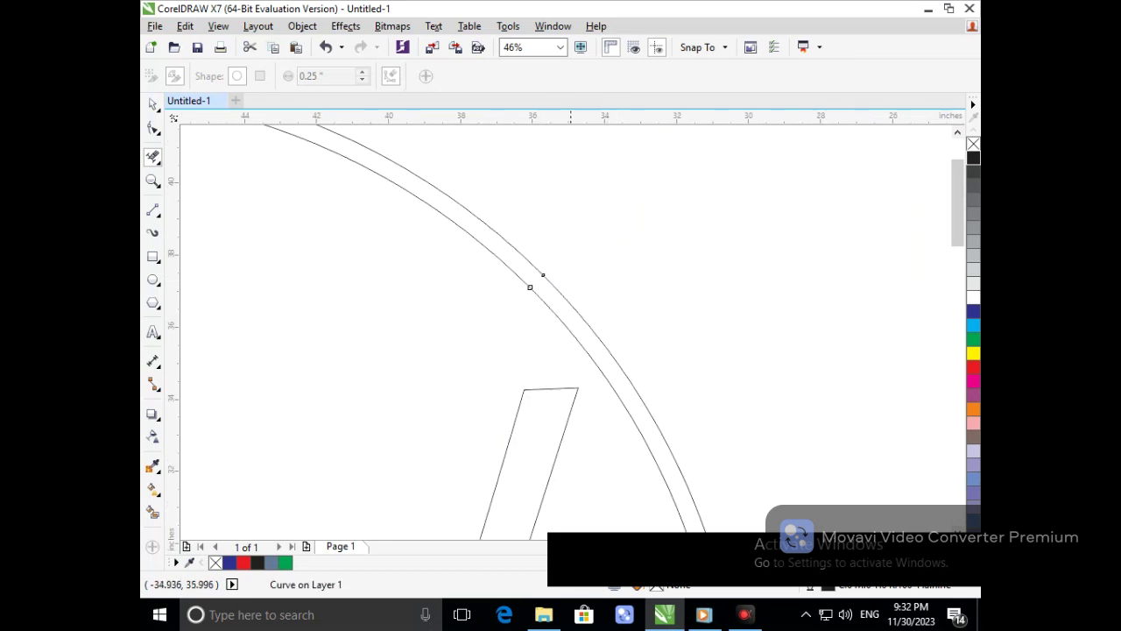
key(ctrl+z)
drag(636, 230, 568, 297)
key(ctrl+z)
key(F10)
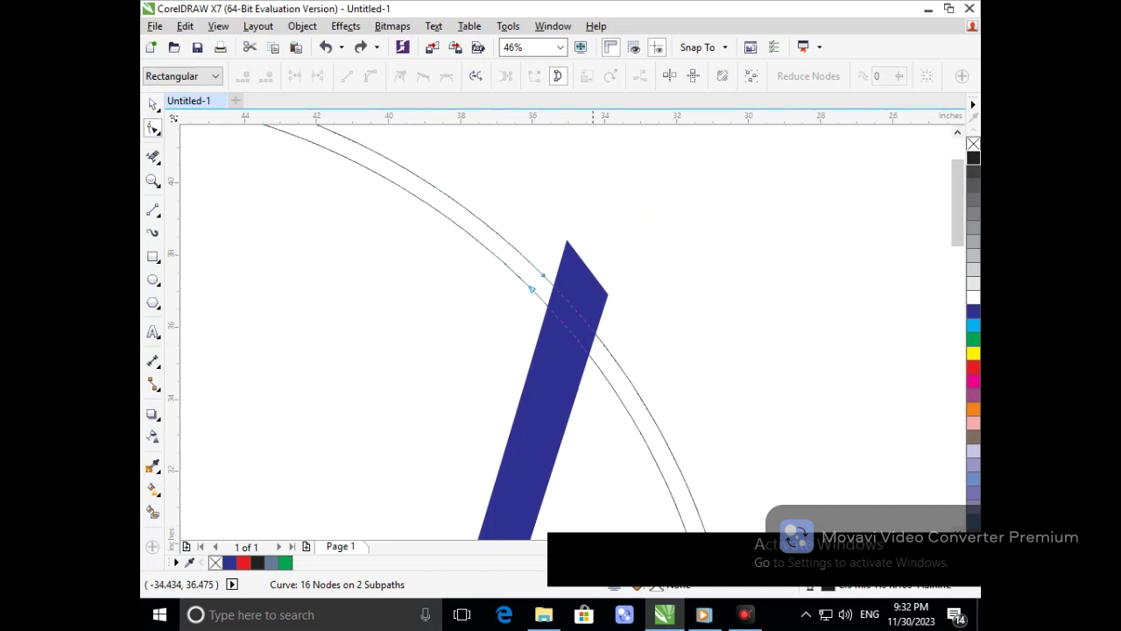
Send the dark blue W behind the ring and the other objects on the layer
click(152, 104)
click(580, 387)
drag(569, 392, 563, 393)
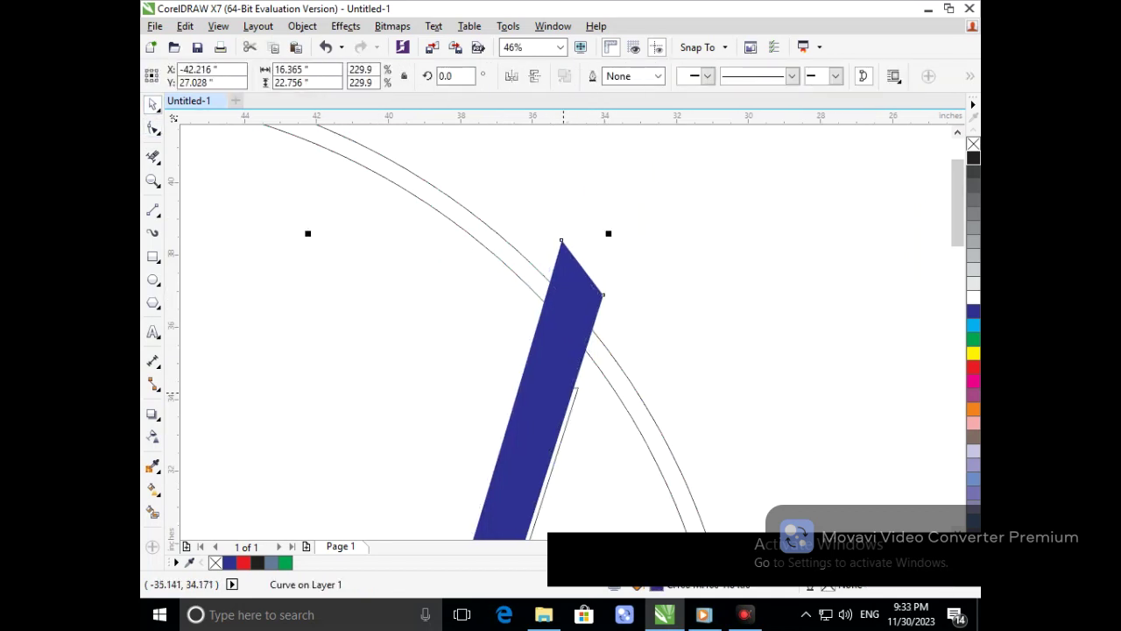
key(ctrl+z)
key(shift+Page_Down)
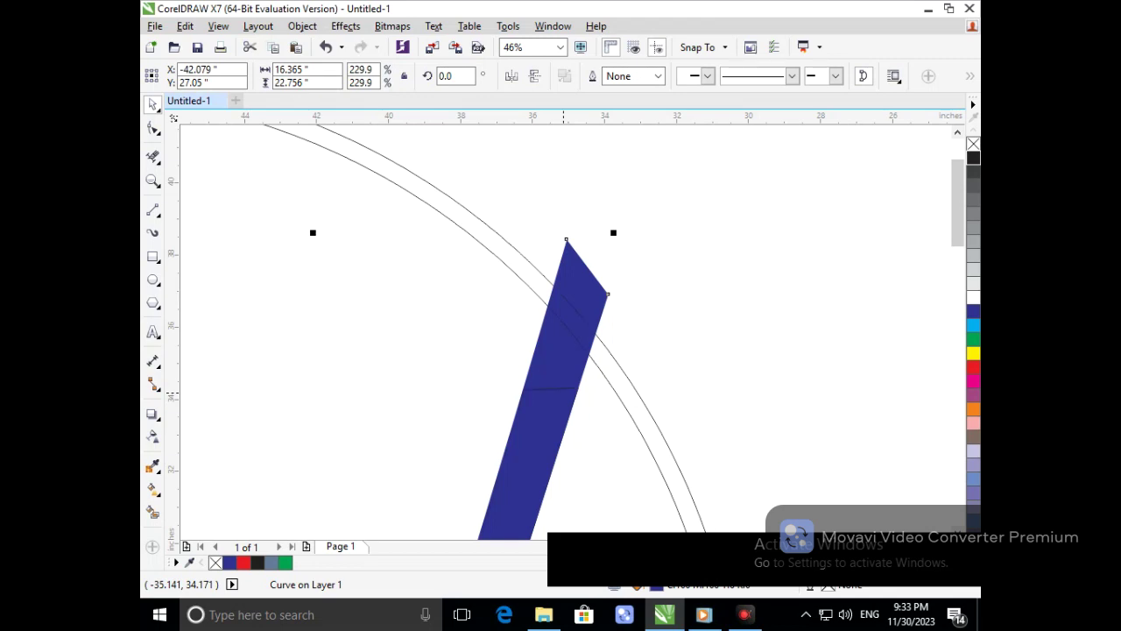
Try to delete the protruding end of the W's arm again now that it lies behind the ring
click(152, 157)
click(601, 283)
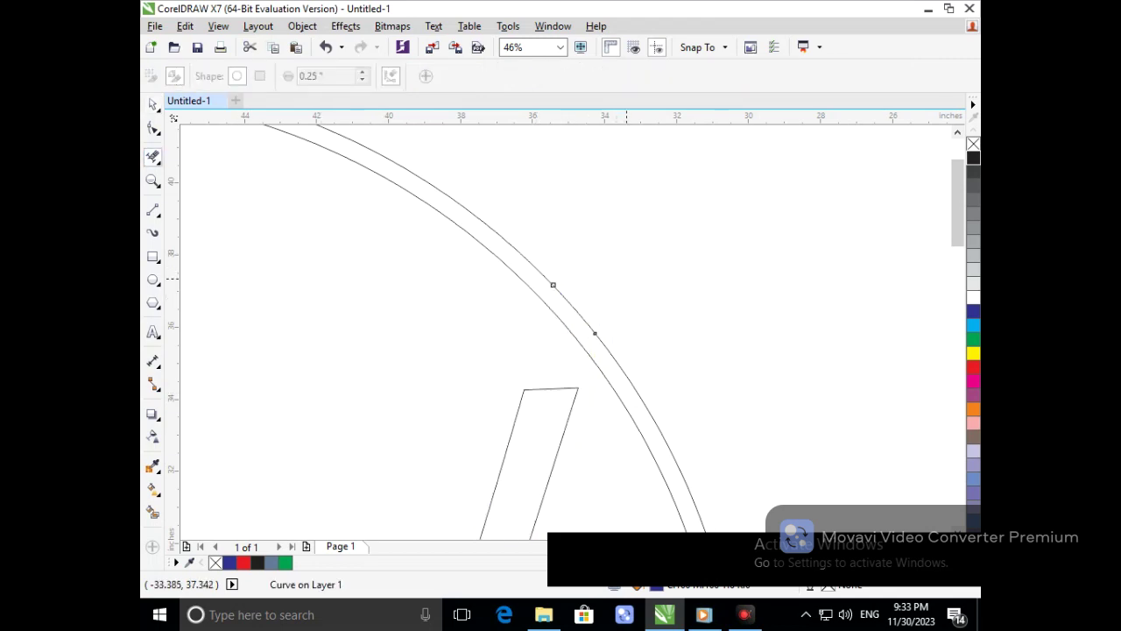
key(ctrl+z)
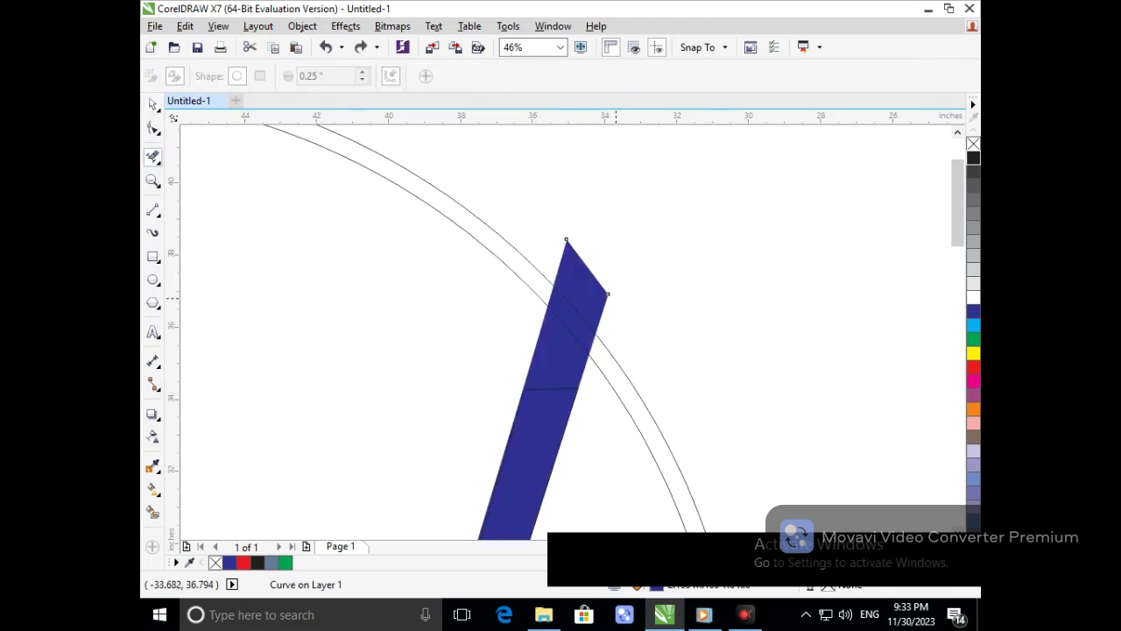
key(ctrl+shift+z)
key(ctrl+z)
Move the two end nodes of the W's long arm onto the ring's outer edge
click(153, 128)
drag(608, 294, 595, 333)
drag(566, 240, 552, 285)
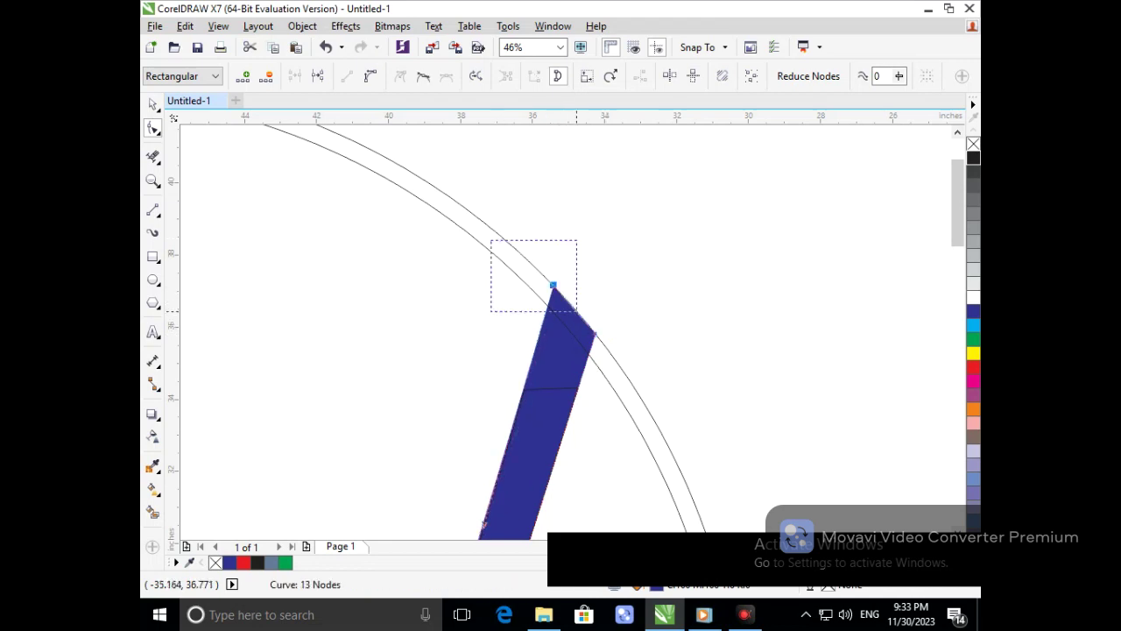
Try to shift the straight end segment of the W's arm onto the ring's outer edge
scroll(495, 241, up, 5)
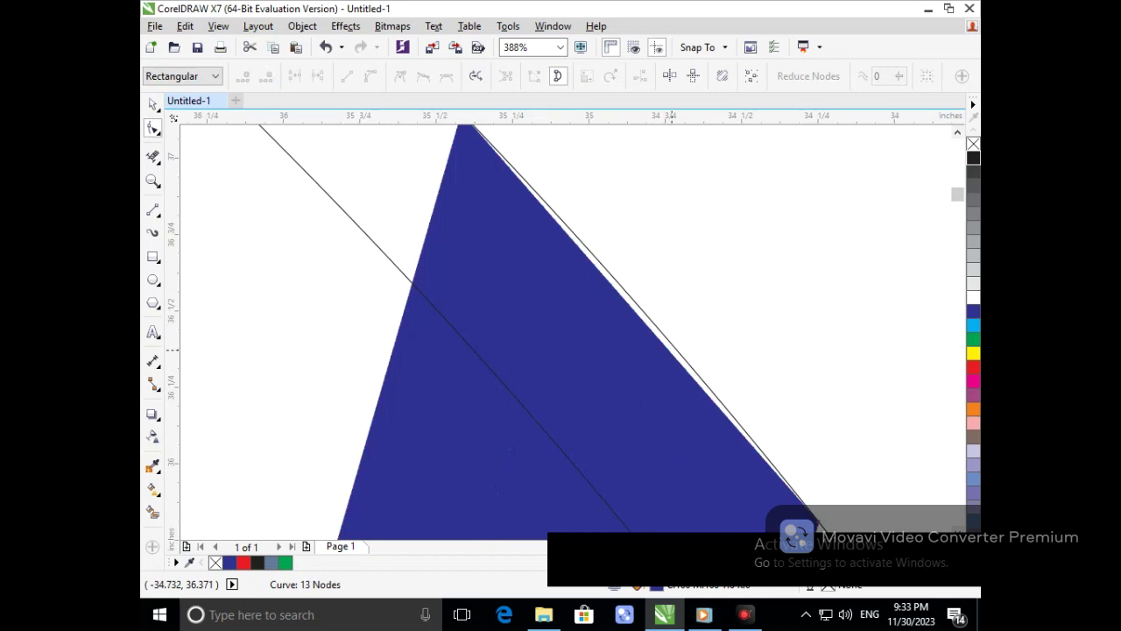
scroll(510, 197, down, 2)
scroll(662, 422, up, 1)
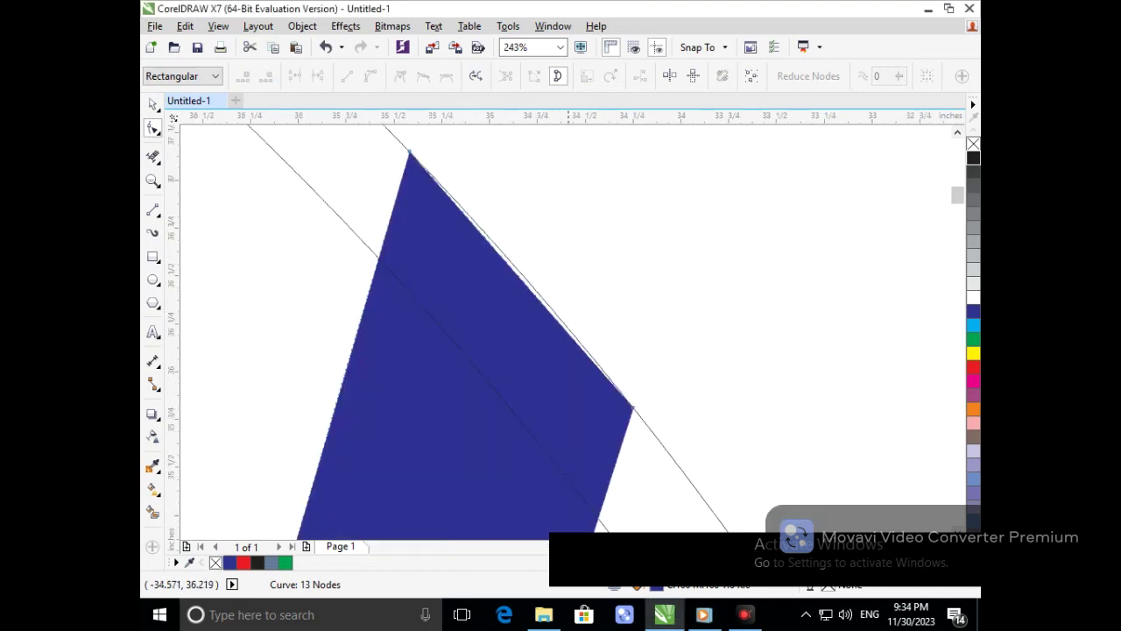
scroll(497, 255, up, 6)
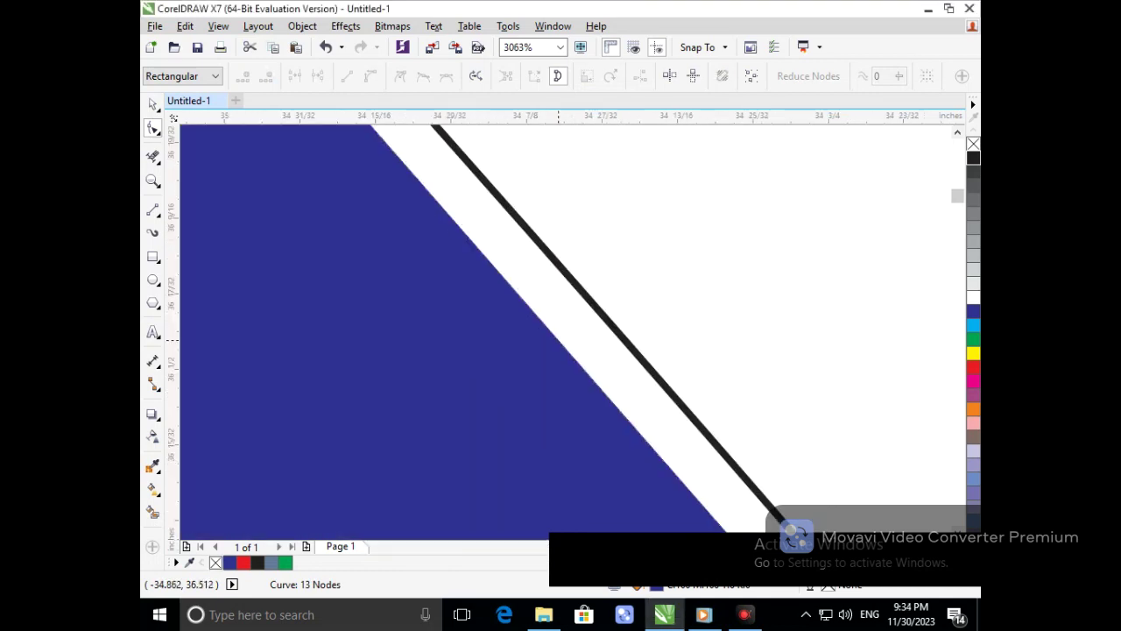
drag(564, 346, 623, 320)
scroll(623, 320, down, 6)
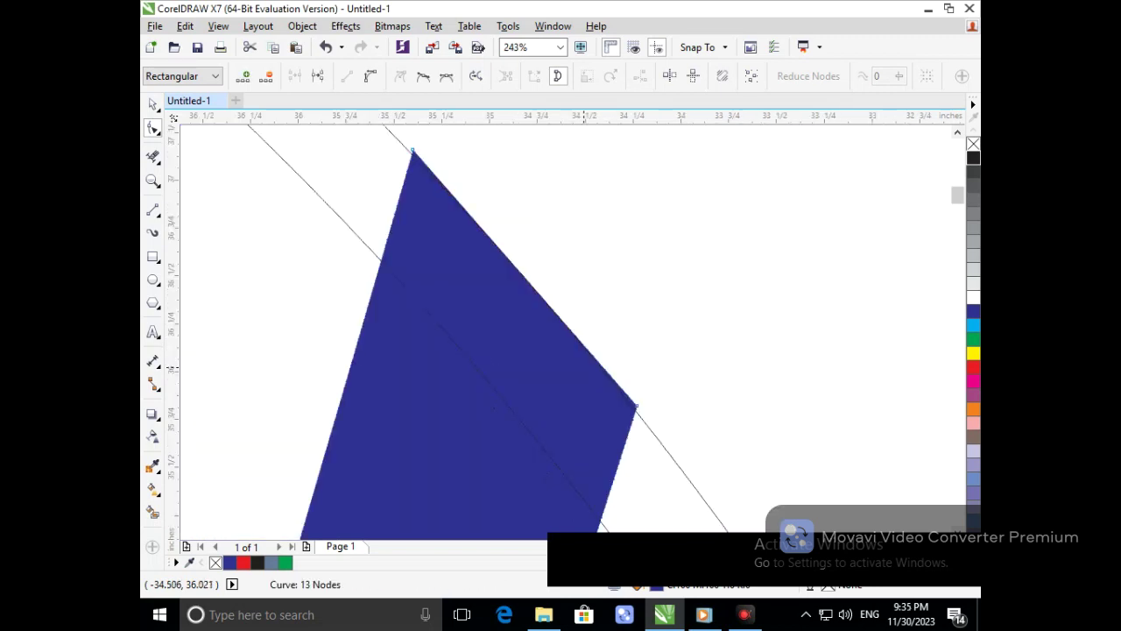
key(ctrl+z)
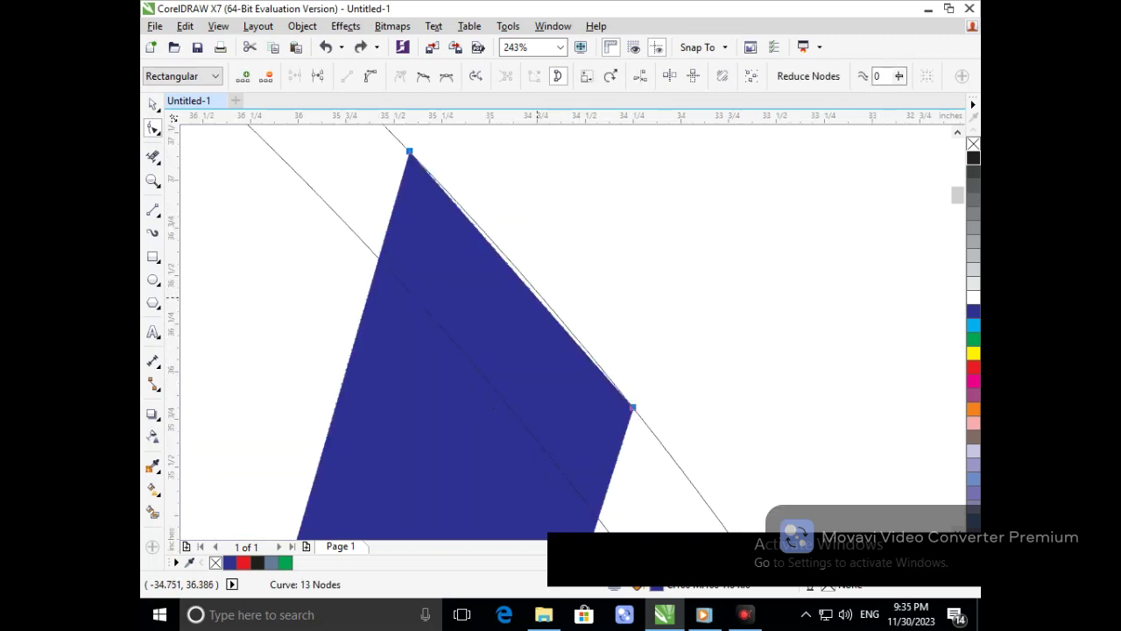
Convert the end segment of the W's arm to a curve and bend it to follow the ring's outer edge
click(535, 296)
click(371, 76)
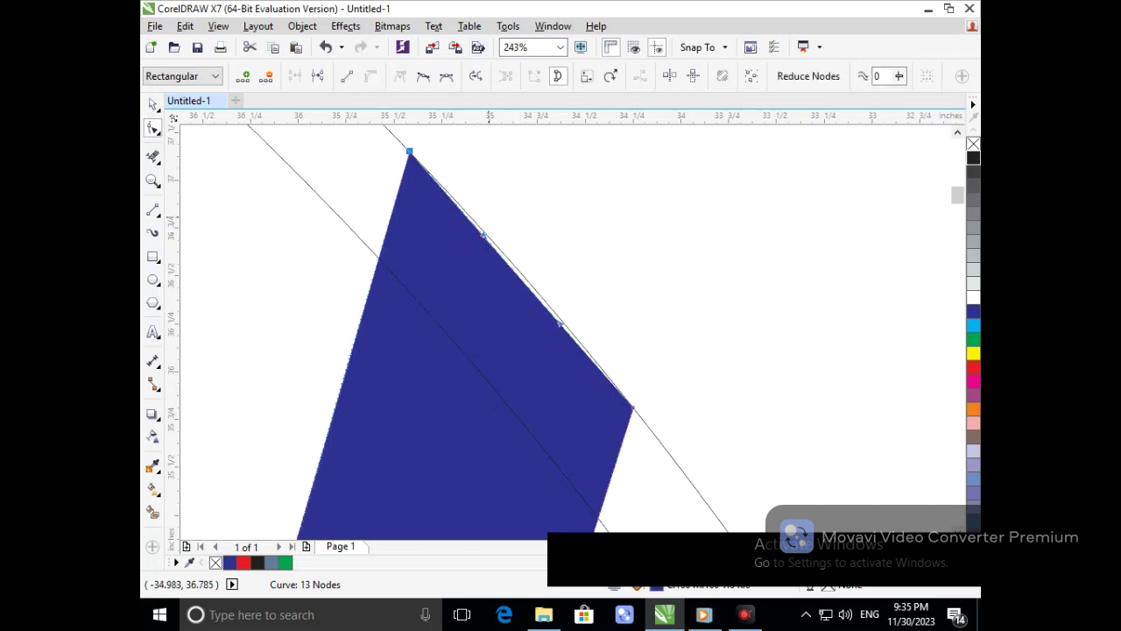
scroll(505, 233, up, 3)
drag(560, 379, 572, 376)
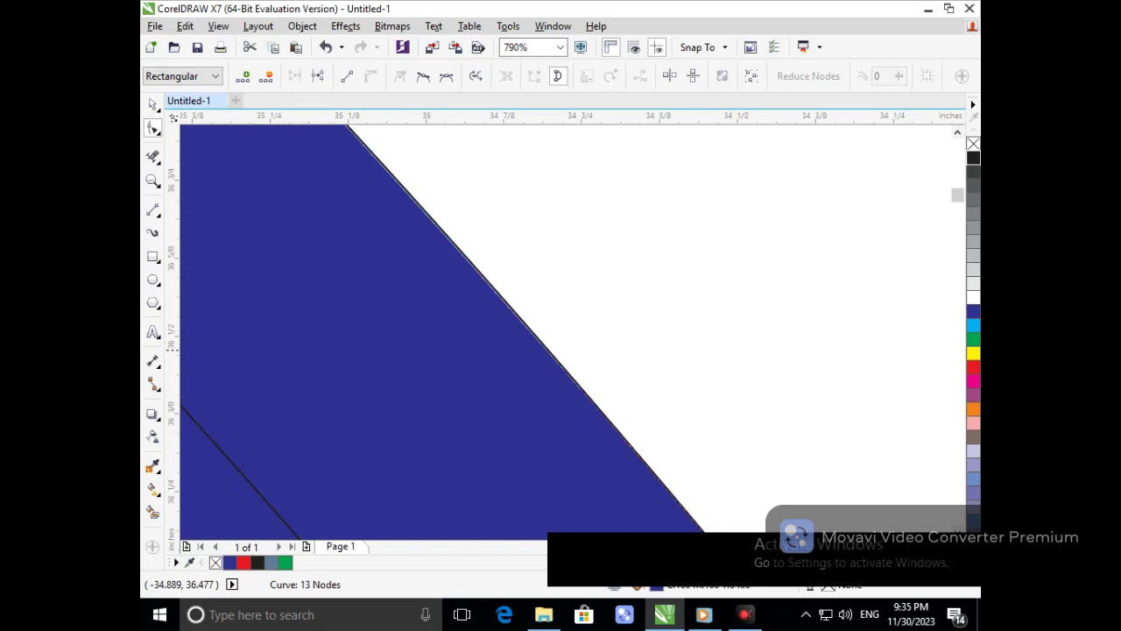
scroll(570, 426, down, 3)
scroll(543, 387, down, 2)
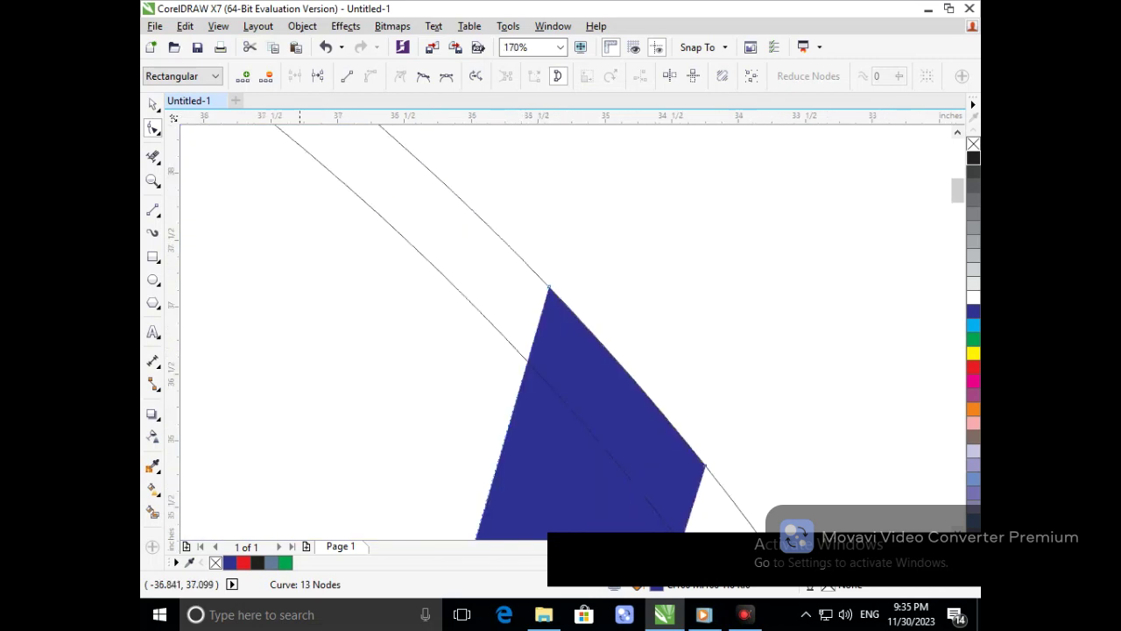
Try to trim the W's arm where it overlaps the ring with Virtual Segment Delete
click(154, 157)
click(537, 330)
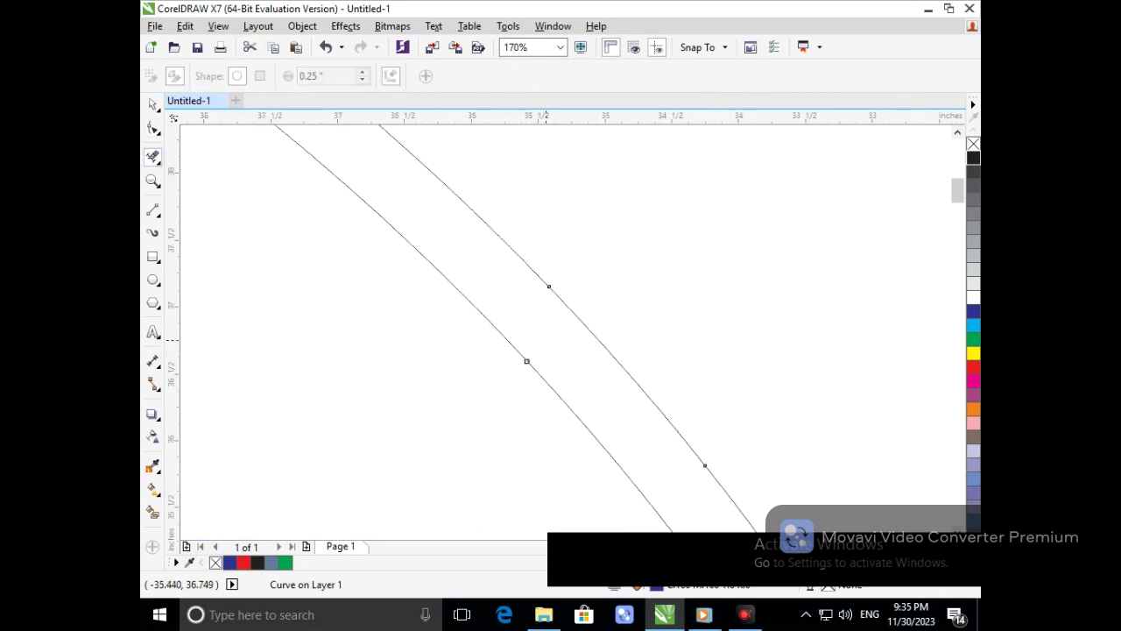
scroll(488, 304, down, 7)
key(ctrl+z)
Give the dark blue W a black hairline outline and remove its fill
key(space)
click(543, 420)
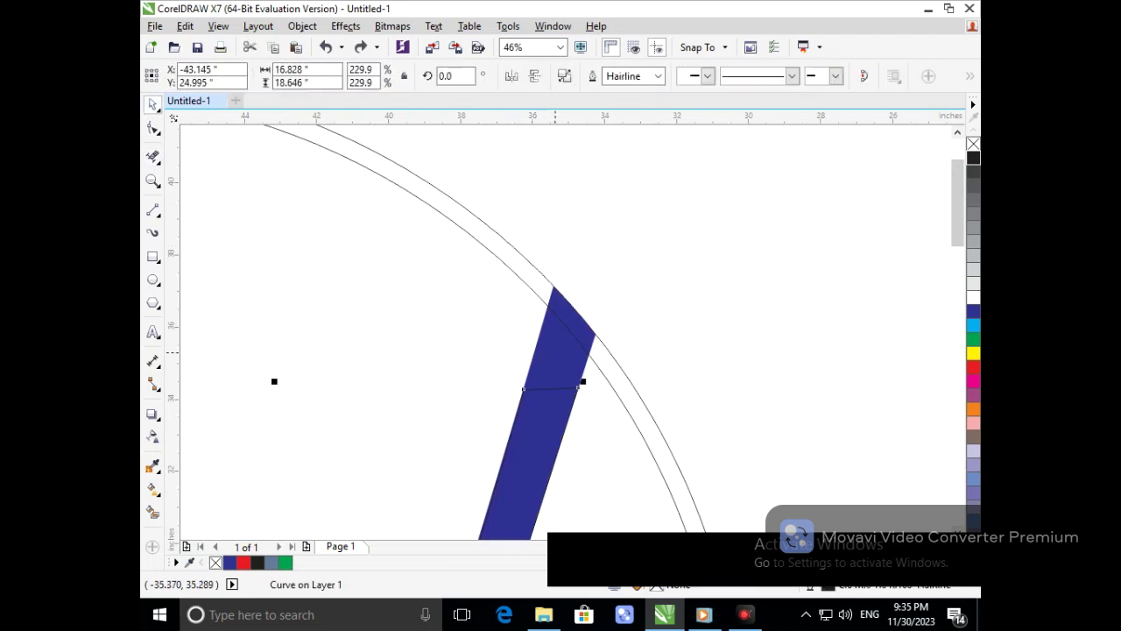
drag(621, 276, 493, 419)
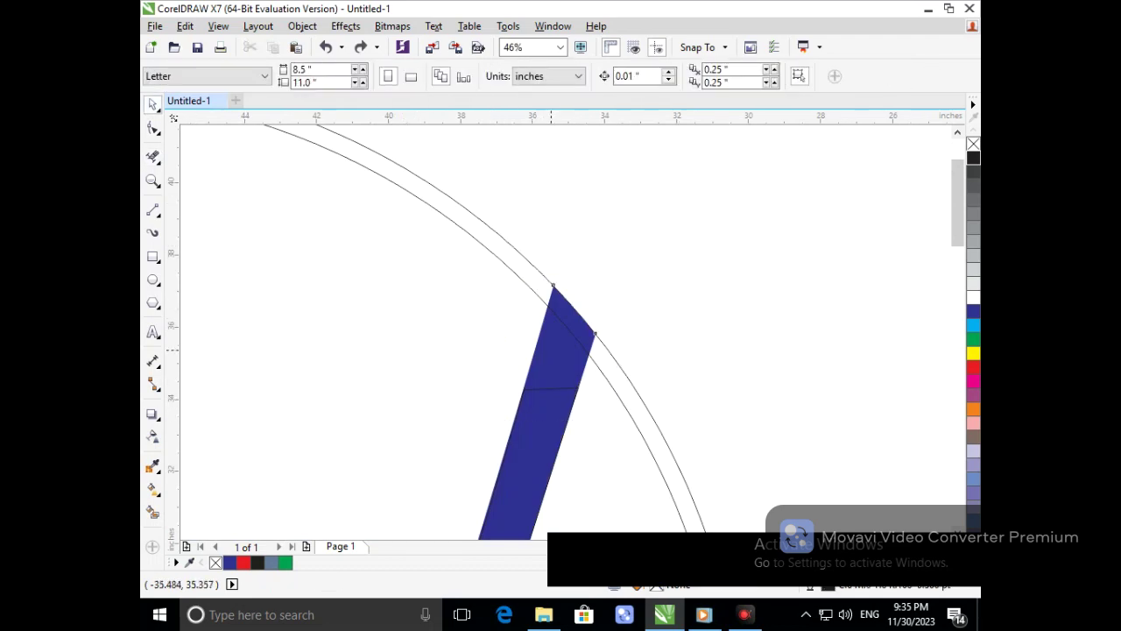
click(551, 350)
right_click(973, 157)
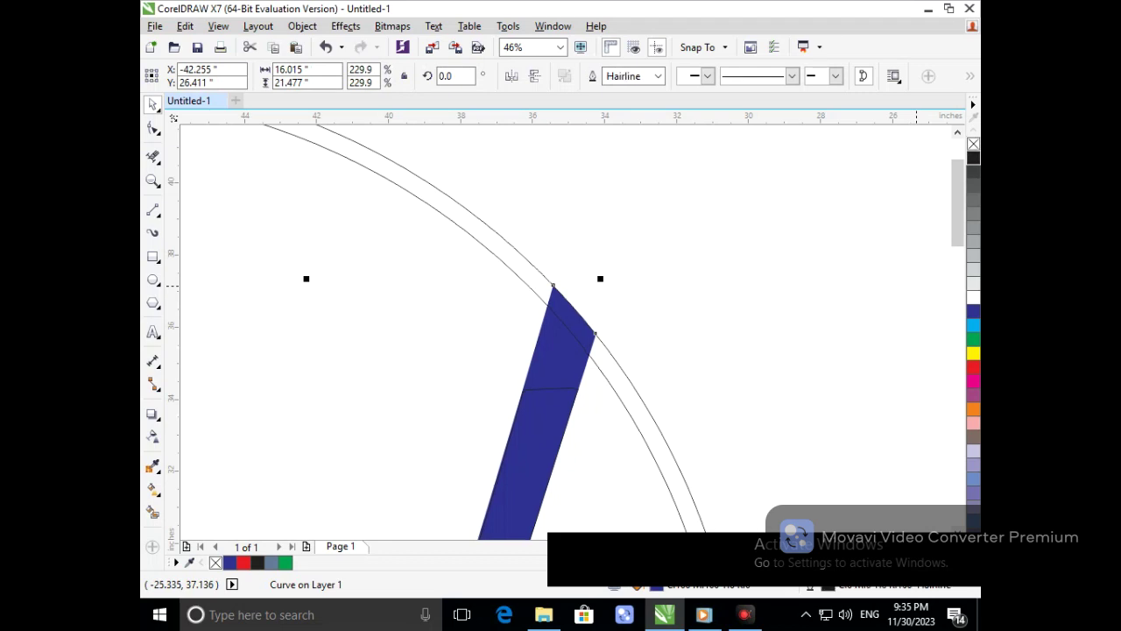
click(973, 144)
click(827, 271)
Delete the overlapping line segments at the ring crossing and along the W's long arm with Virtual Segment Delete
scroll(599, 333, up, 3)
scroll(487, 272, up, 3)
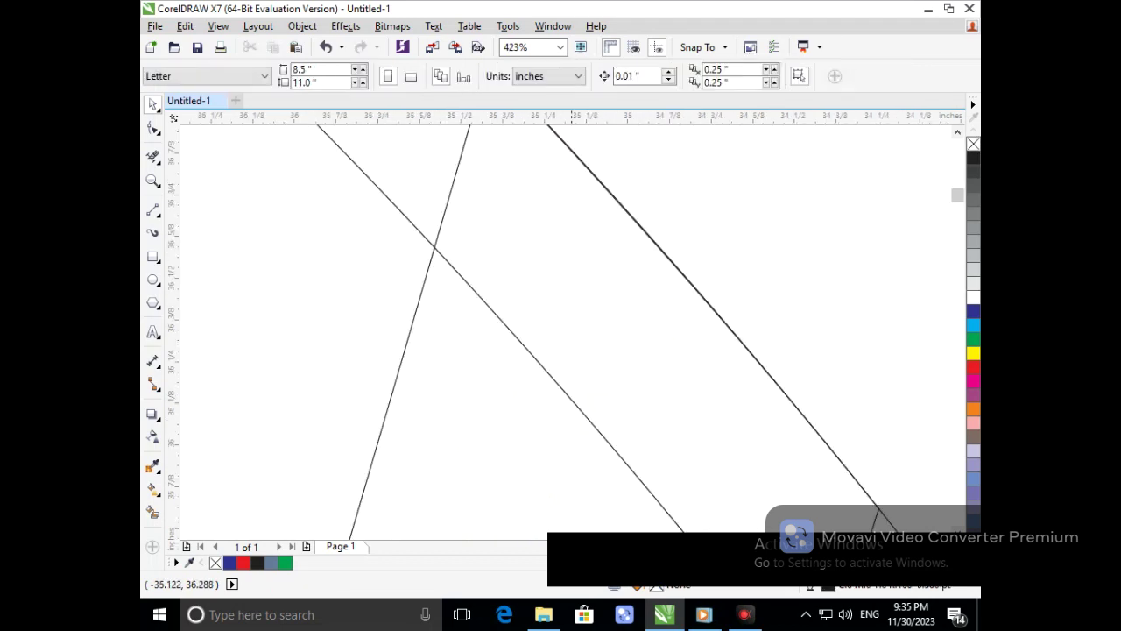
click(153, 157)
drag(407, 300, 513, 388)
scroll(515, 388, down, 8)
scroll(592, 230, up, 4)
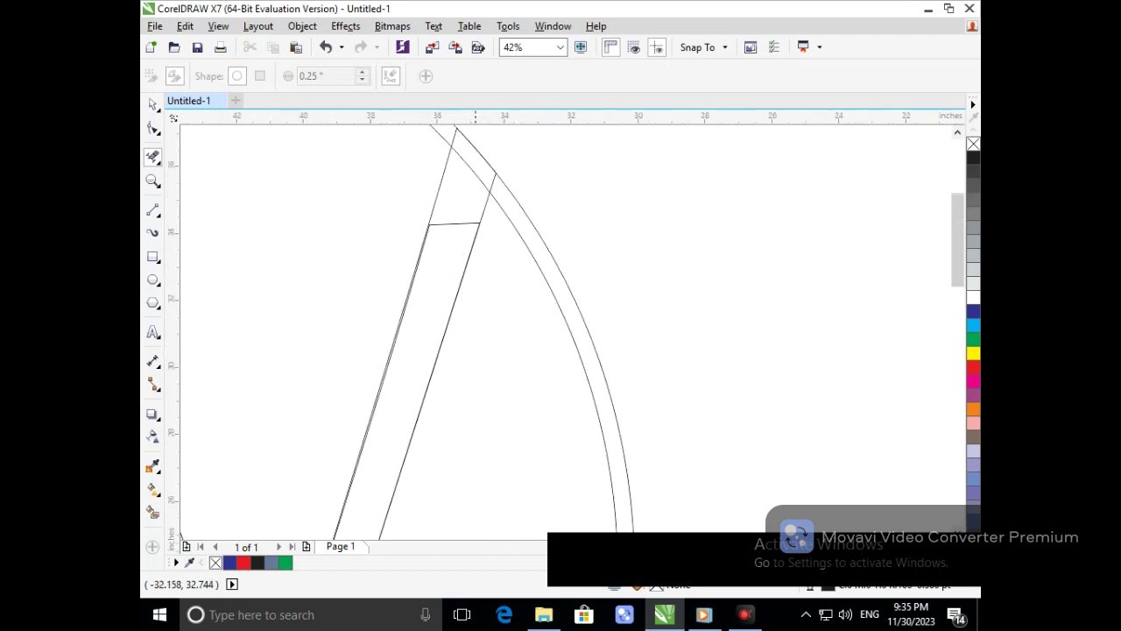
key(F2)
drag(440, 170, 508, 266)
drag(455, 302, 523, 417)
key(F3)
key(F3)
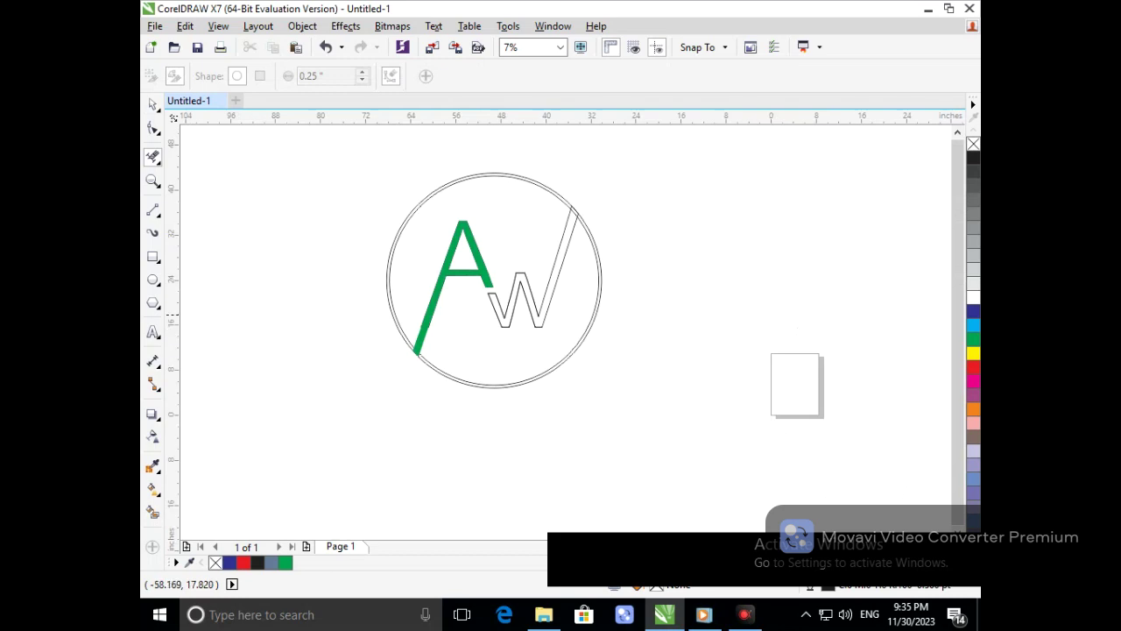
Draw a short slanted cutting line, about 1.5 by 4.5 inches, across the ring just beside the tip of the W's arm
key(F2)
drag(446, 311, 494, 383)
key(F3)
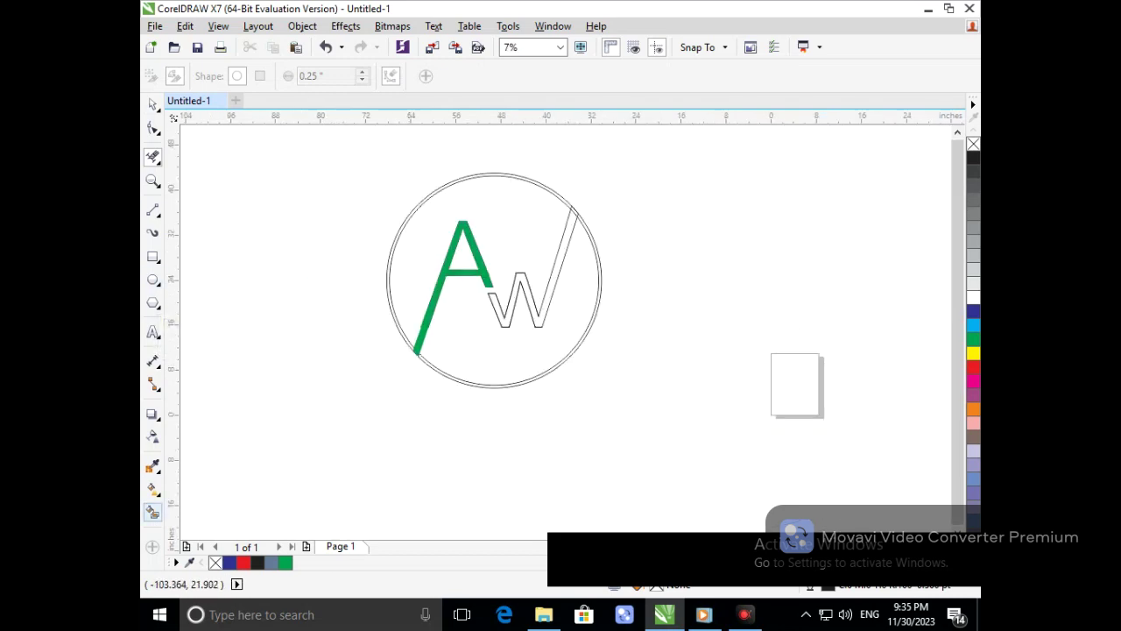
click(152, 513)
scroll(385, 317, up, 2)
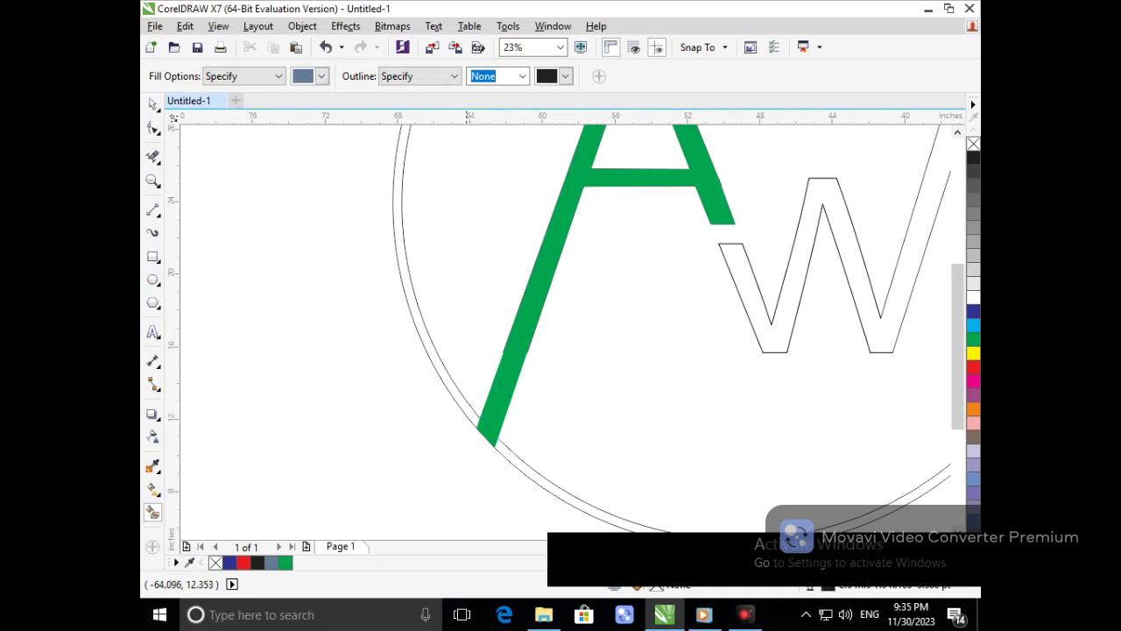
scroll(385, 314, down, 2)
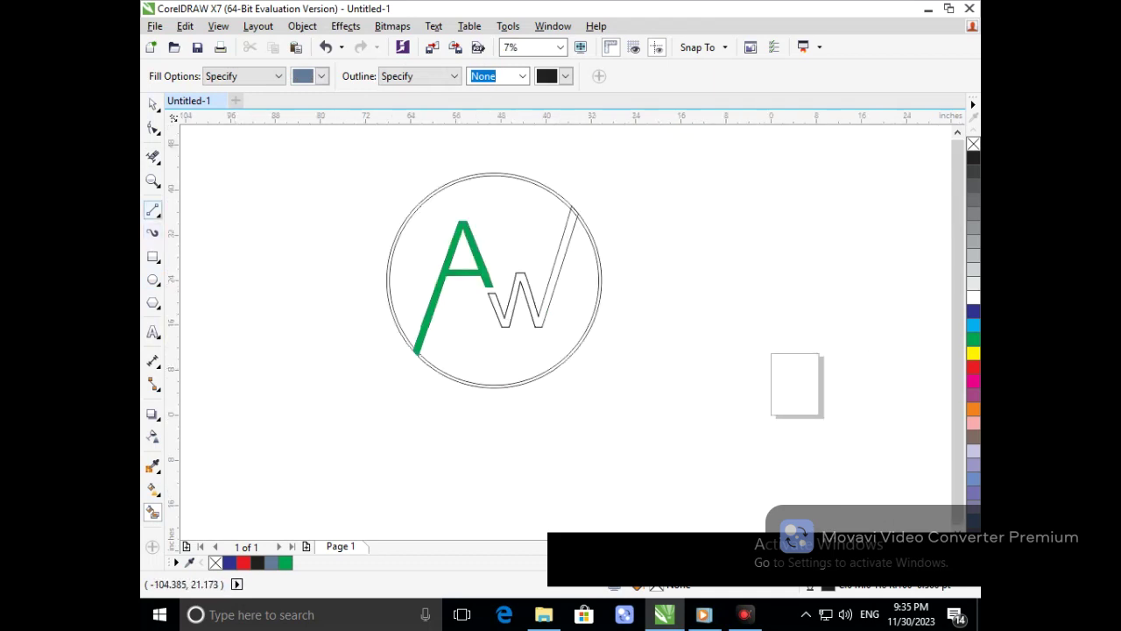
click(153, 210)
drag(537, 174, 633, 260)
drag(493, 237, 458, 357)
scroll(591, 187, down, 3)
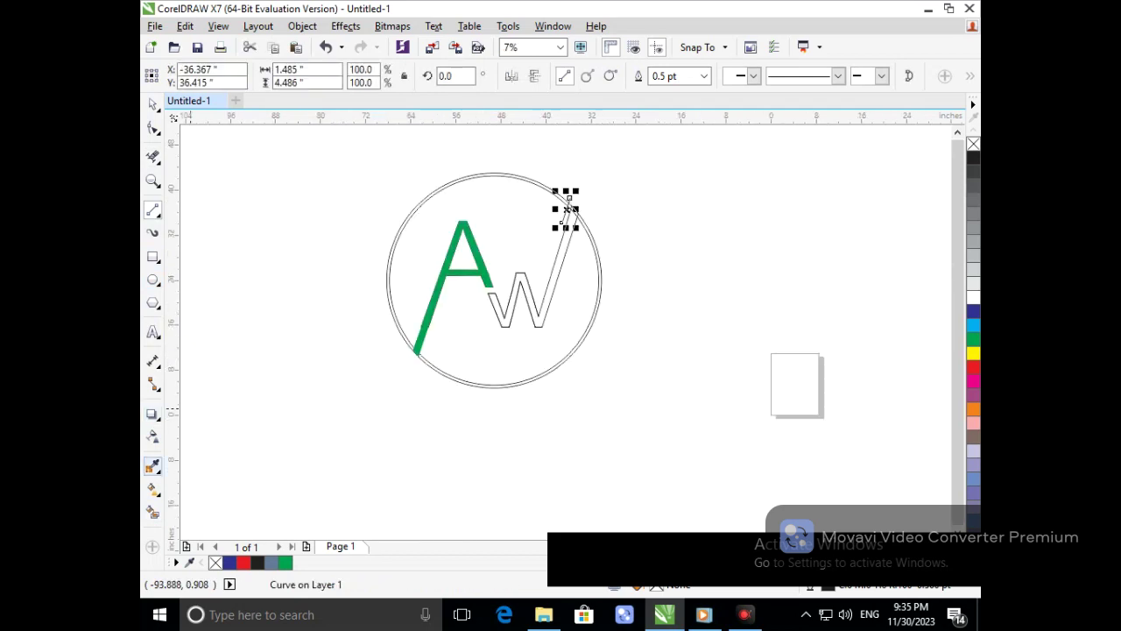
Smart Fill the upper ring section between the cutting line and the A's leg, and give it a green fill and outline
click(153, 511)
click(568, 204)
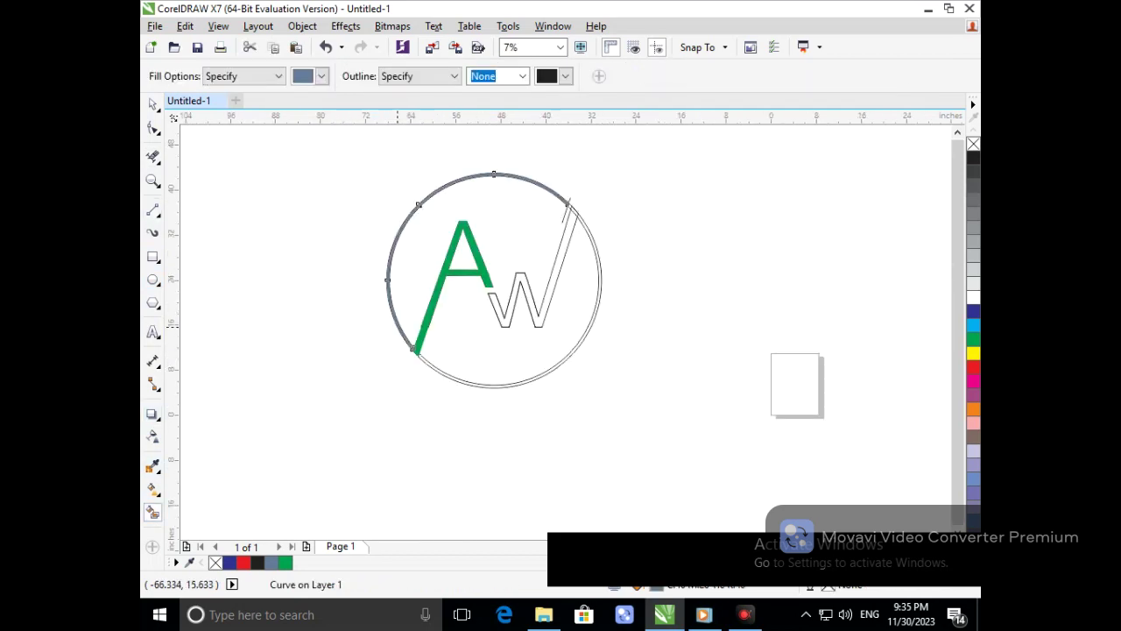
click(974, 354)
click(974, 339)
key(space)
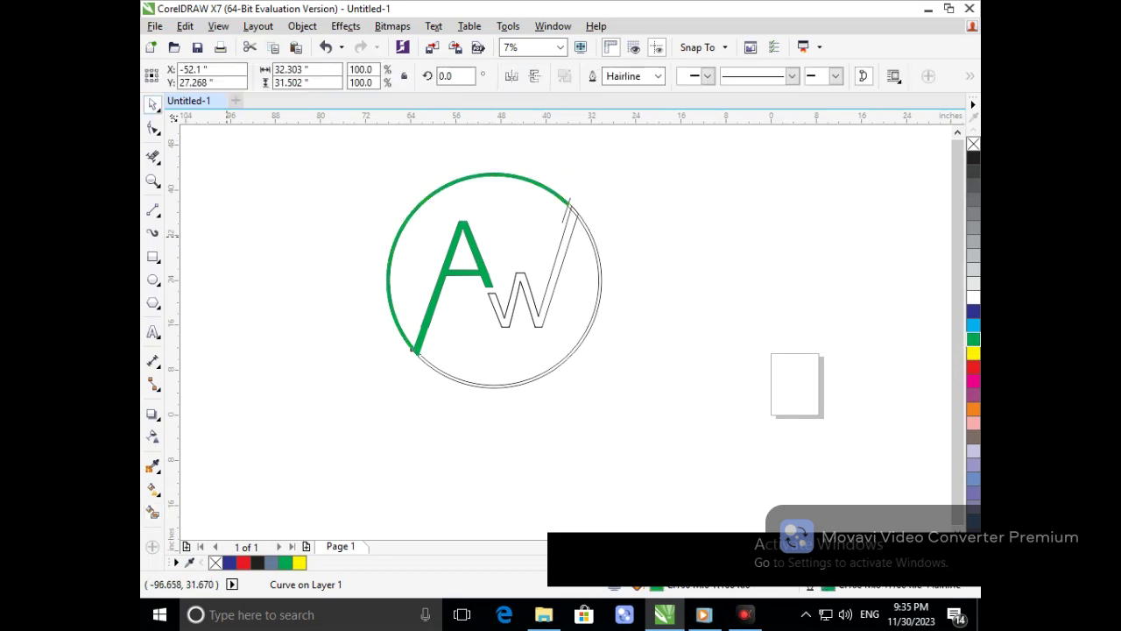
key(Escape)
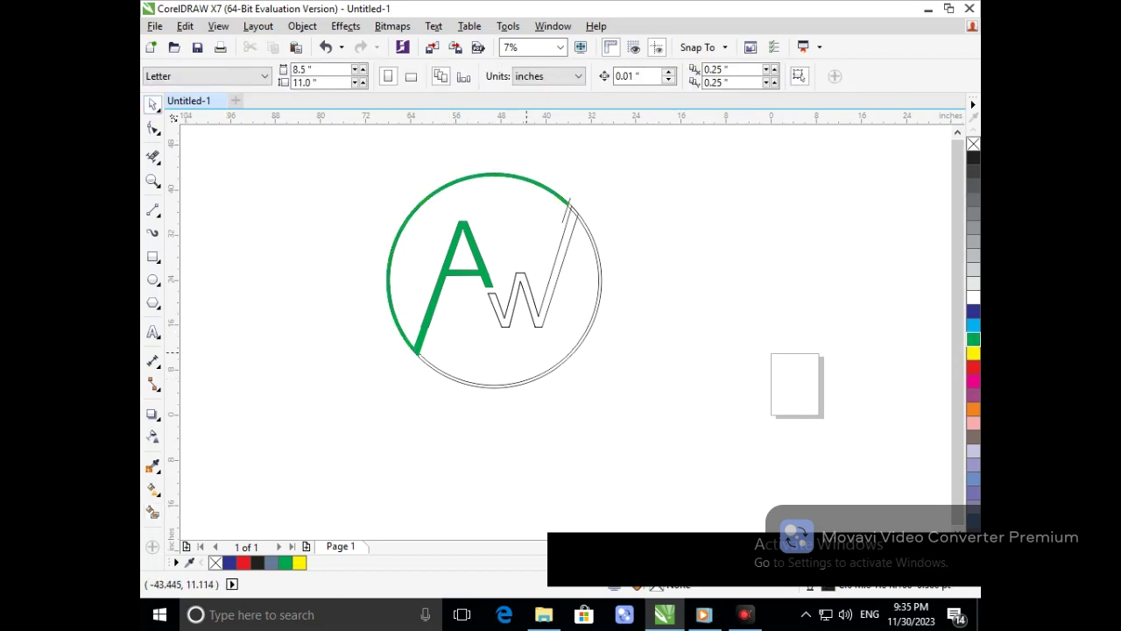
Draw a short slanted cutting line across the ring beside the A's foot and Smart Fill the lower ring section beyond it
click(153, 210)
scroll(418, 372, up, 4)
drag(434, 236, 413, 299)
click(152, 512)
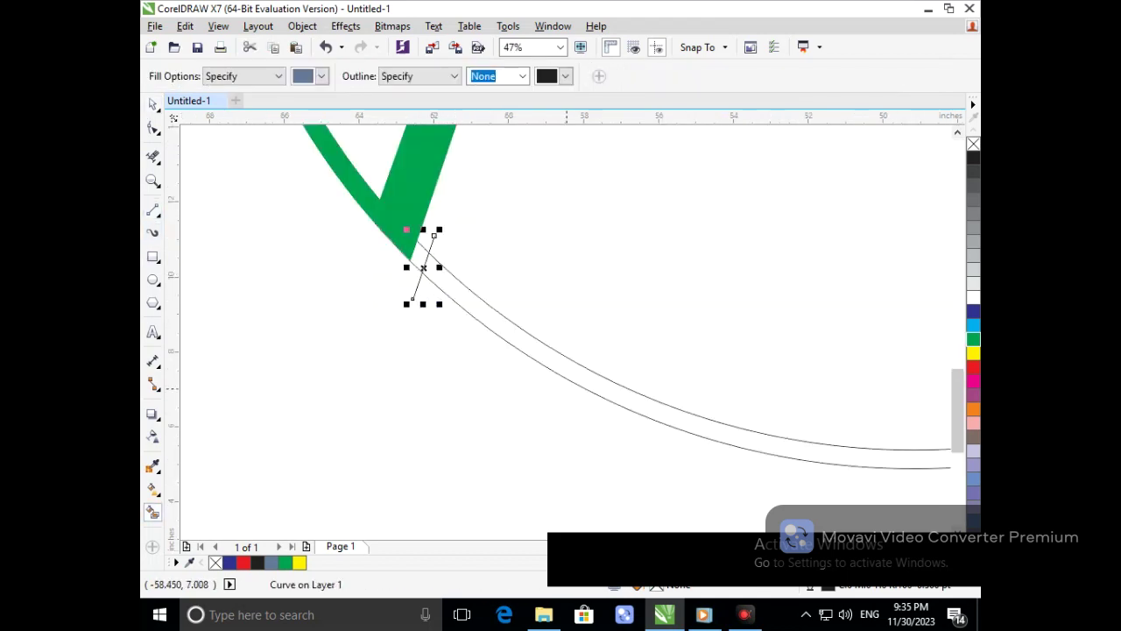
click(589, 379)
scroll(590, 381, down, 4)
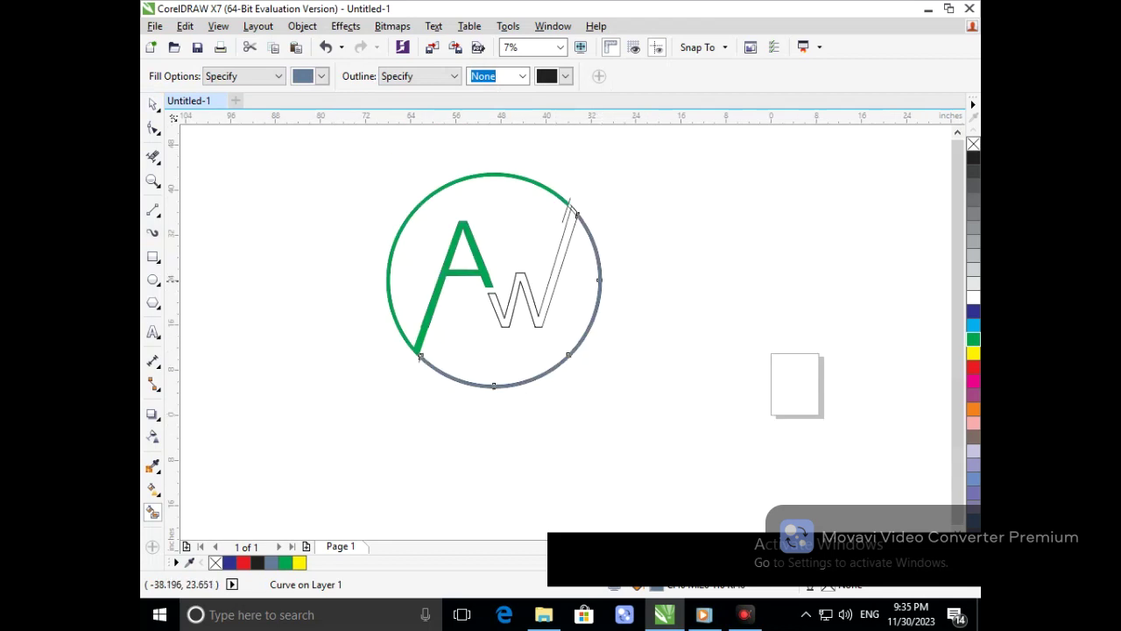
Smart Fill the W, try filling the gap where its arm crosses the ring, and undo that second fill
click(552, 280)
scroll(589, 210, up, 3)
click(457, 223)
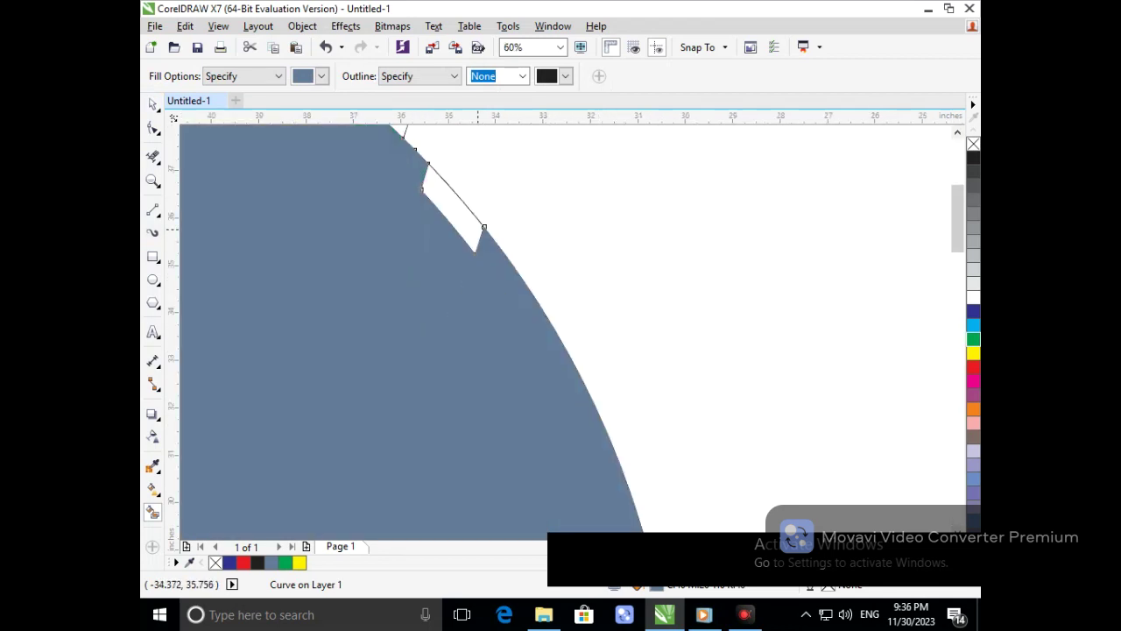
key(ctrl+z)
mouse_move(544, 615)
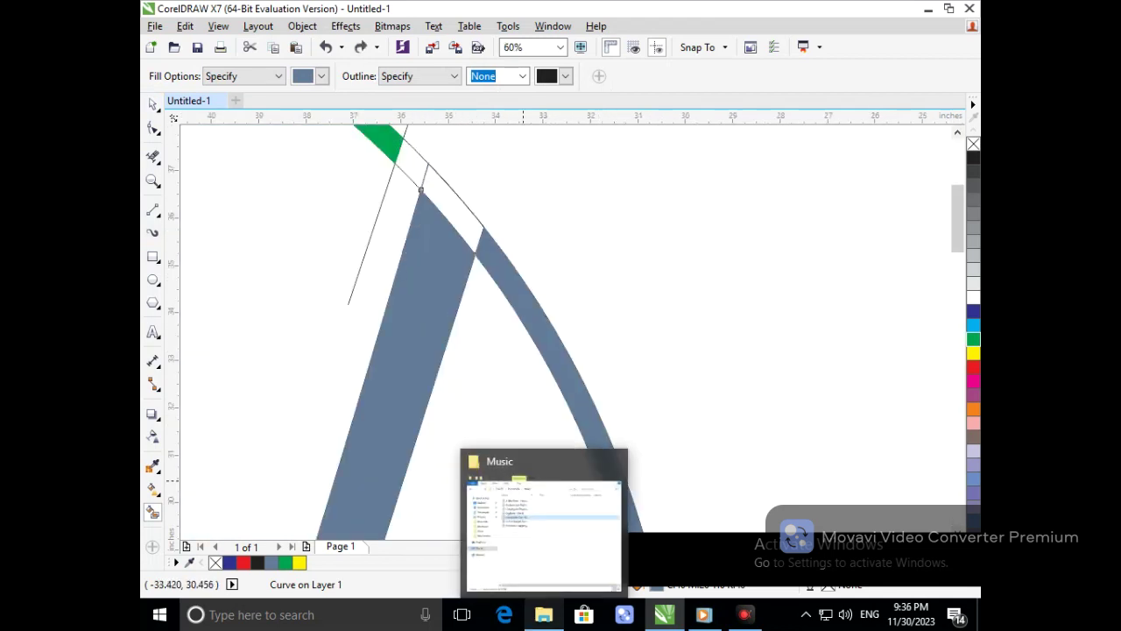
Reshape the end nodes of the filled W's arm so that they extend to the ring's outer edge
key(F10)
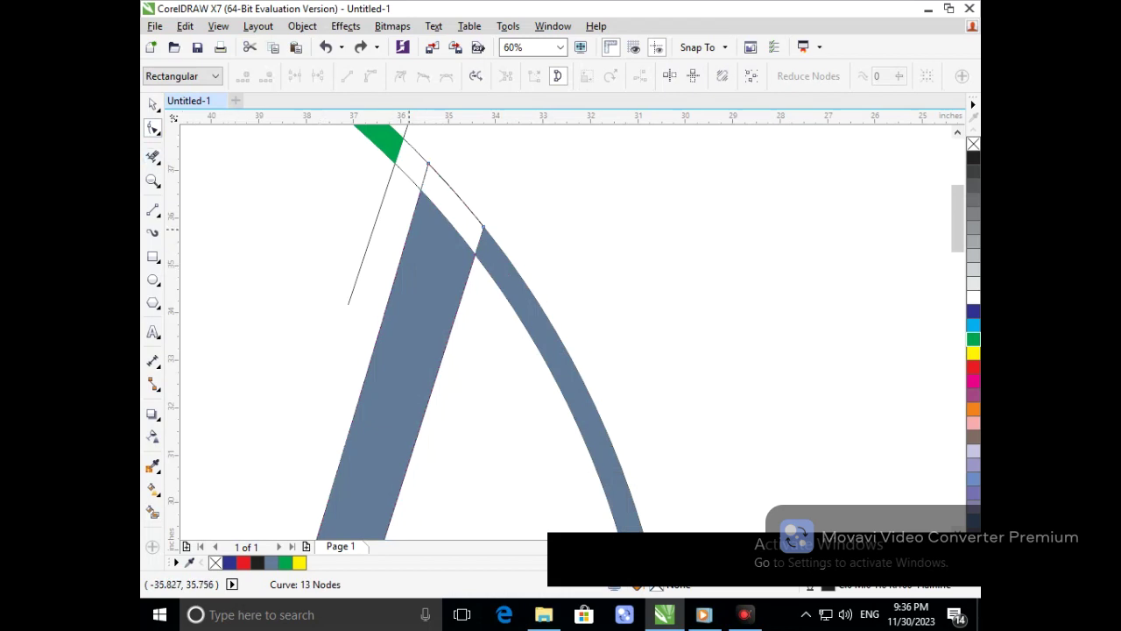
drag(476, 254, 484, 228)
drag(426, 190, 430, 164)
key(ctrl+z)
scroll(571, 209, down, 5)
scroll(572, 209, up, 5)
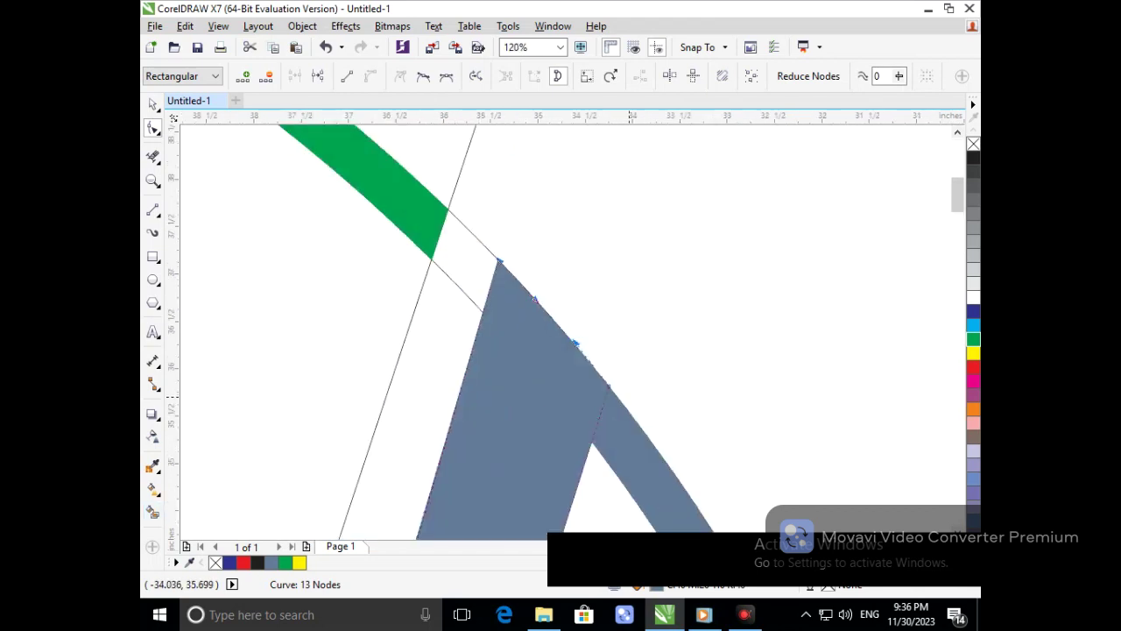
mouse_move(609, 386)
mouse_down()
mouse_move(590, 362)
mouse_move(609, 386)
mouse_up()
scroll(610, 385, down, 2)
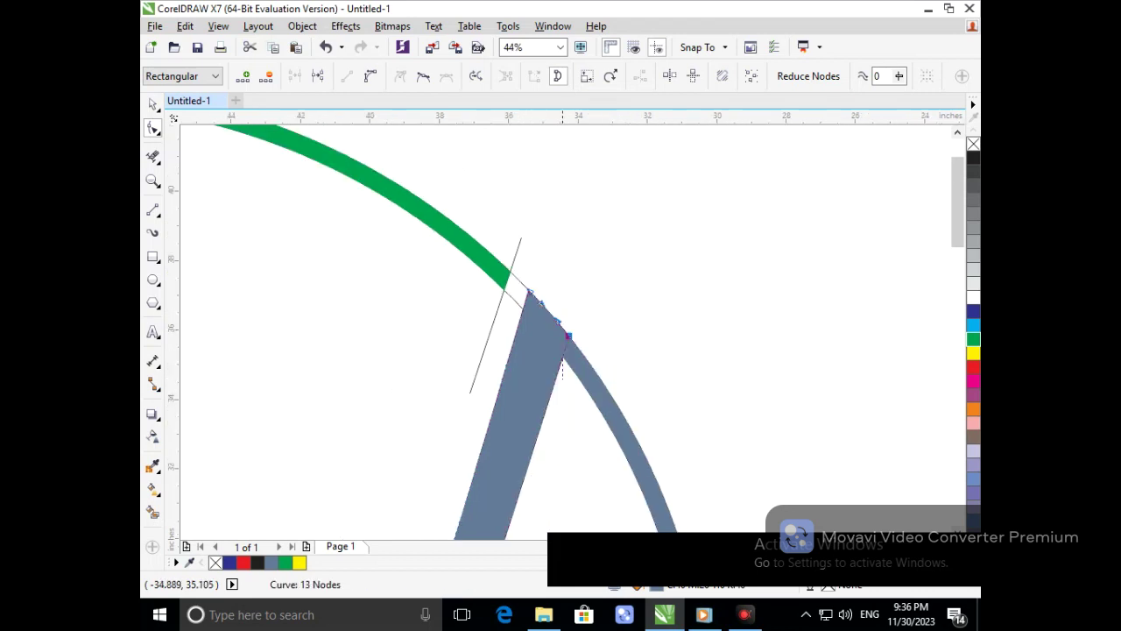
scroll(574, 197, down, 4)
scroll(574, 200, up, 5)
drag(592, 269, 601, 279)
key(F3)
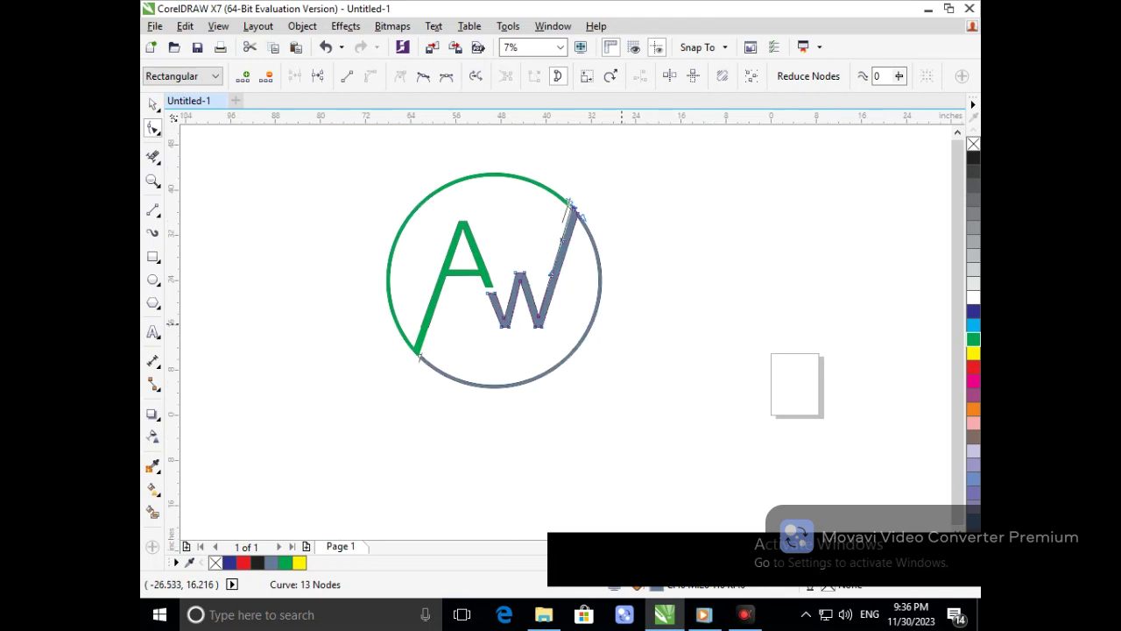
Recolour the filled W and the lower ring section dark blue
click(153, 105)
click(340, 367)
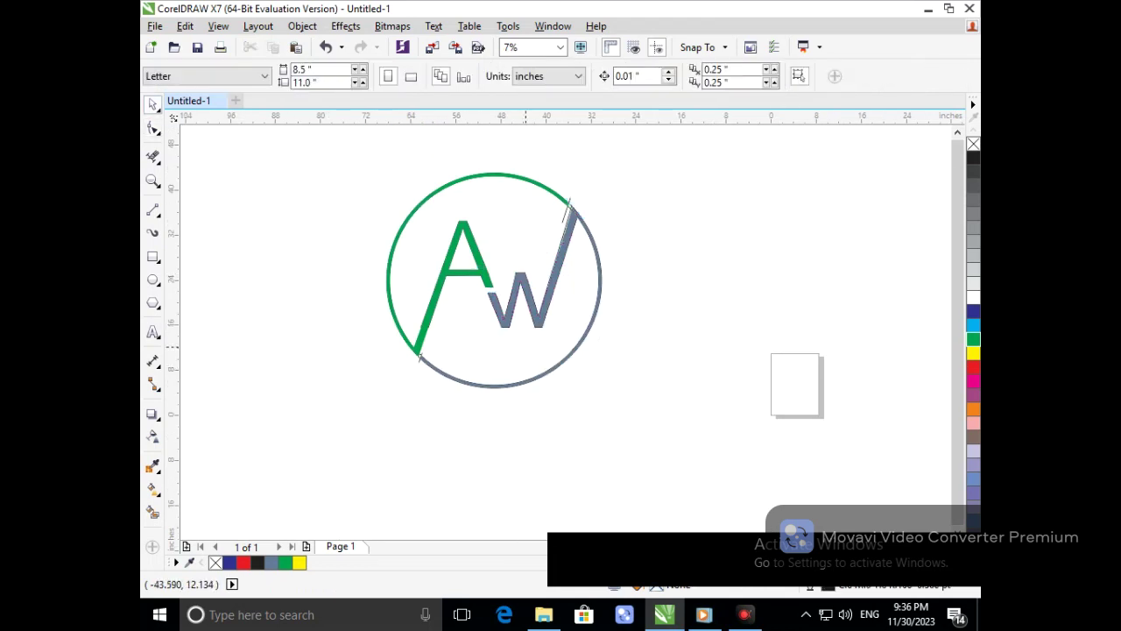
click(541, 322)
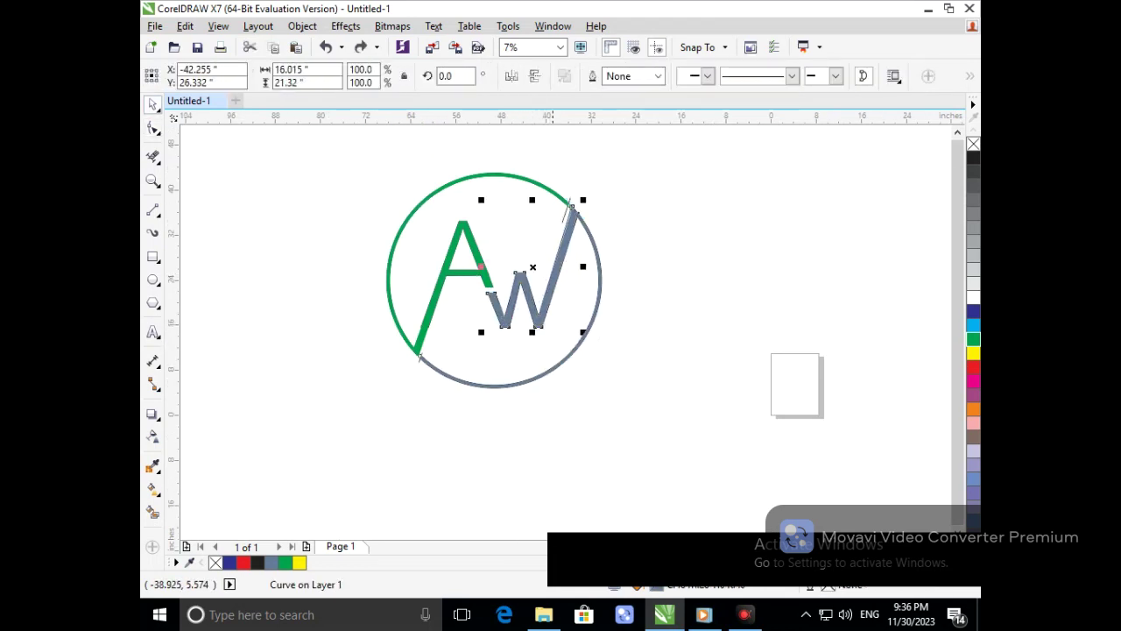
shift+click(543, 371)
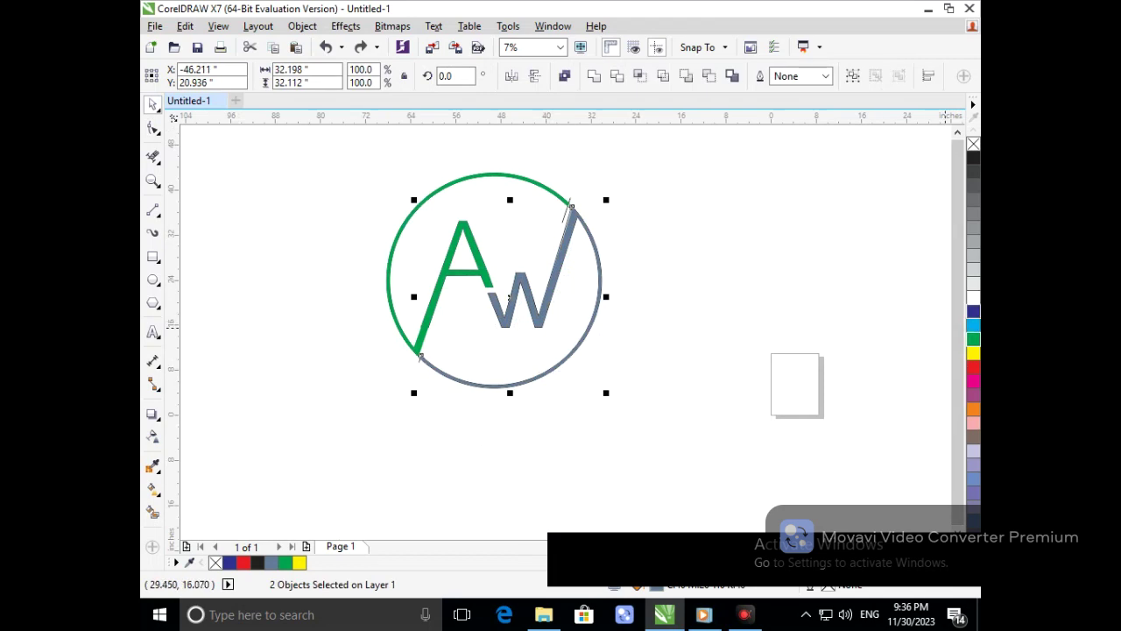
click(974, 311)
click(680, 394)
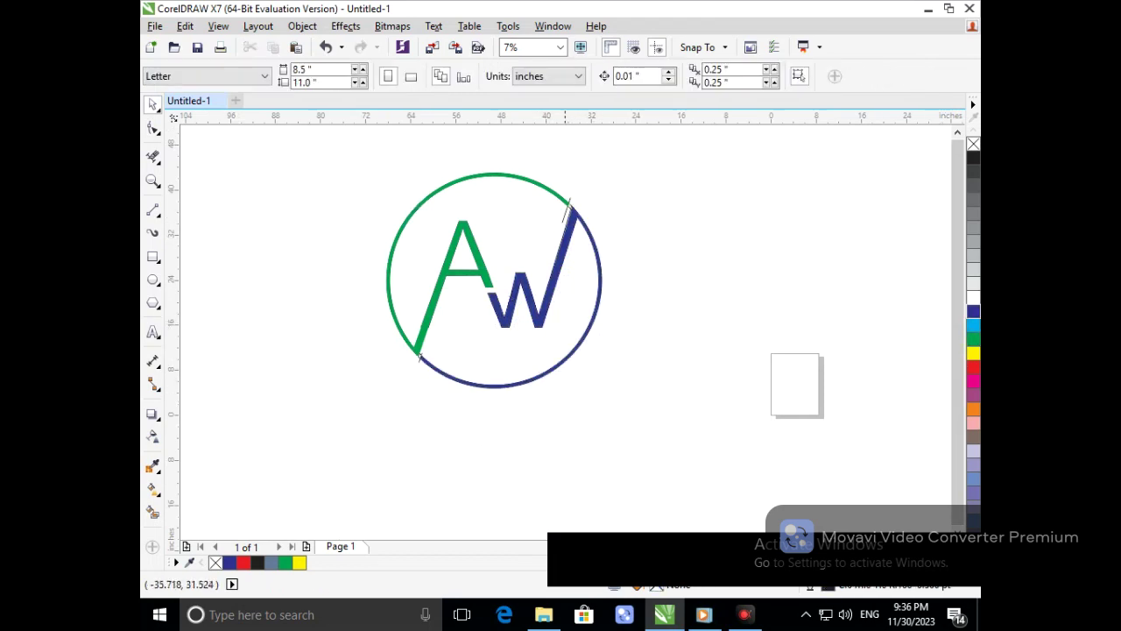
Delete the cutting line and the leftover outline curves beside the tip of the W's arm
scroll(570, 200, up, 3)
click(539, 310)
key(Delete)
click(589, 269)
key(Delete)
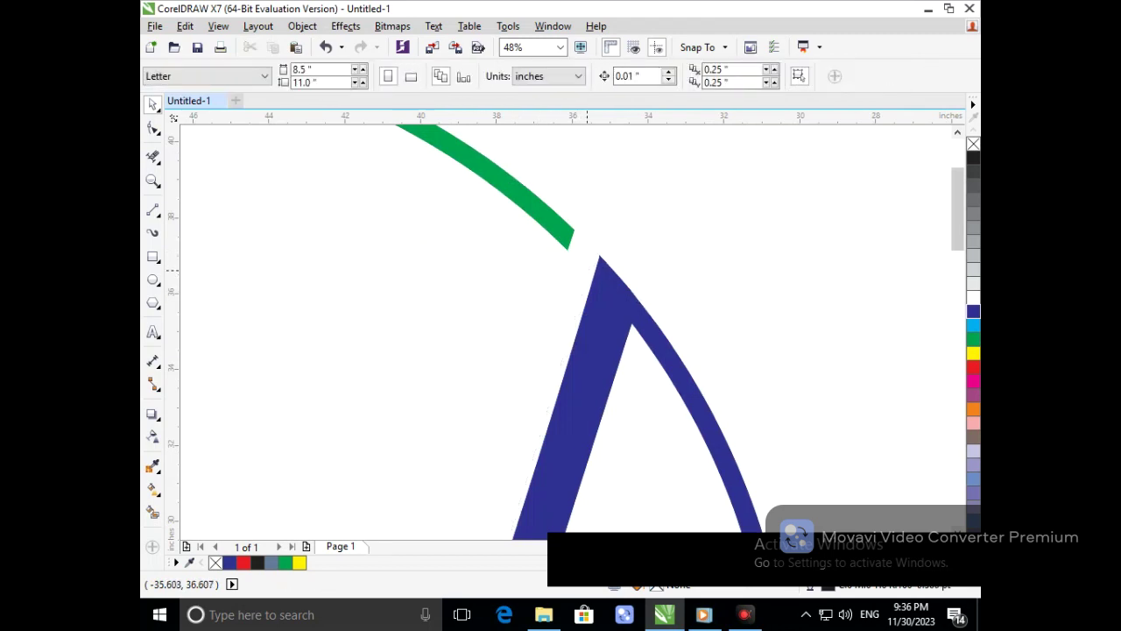
Delete the stray outline remnants along the edge of the green A's long leg
scroll(555, 289, down, 3)
key(F2)
drag(404, 310, 448, 336)
key(F2)
drag(441, 292, 568, 382)
drag(467, 386, 412, 390)
key(Delete)
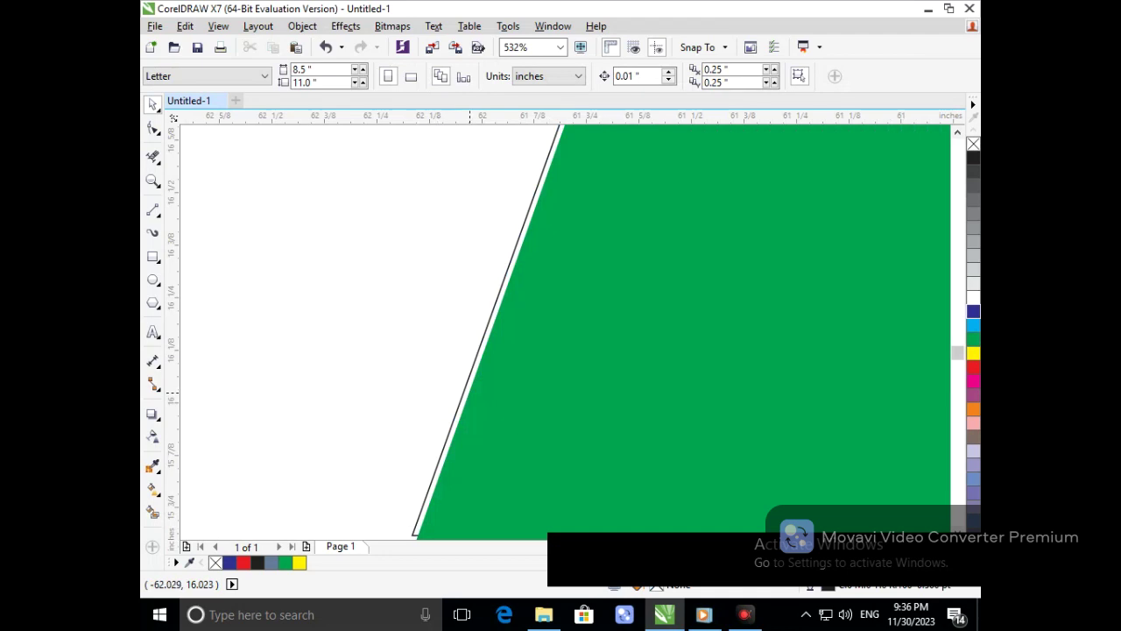
click(466, 385)
key(Delete)
key(F3)
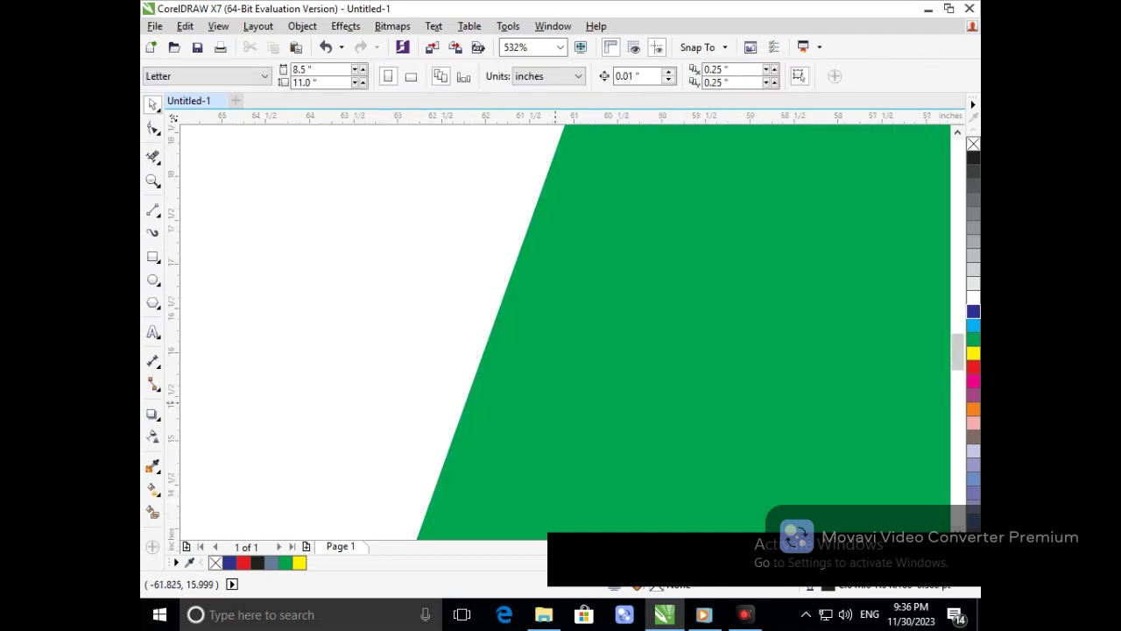
key(F3)
key(F3)
Delete the cutting line between the A's foot and the dark blue ring section
key(F2)
drag(398, 342, 515, 404)
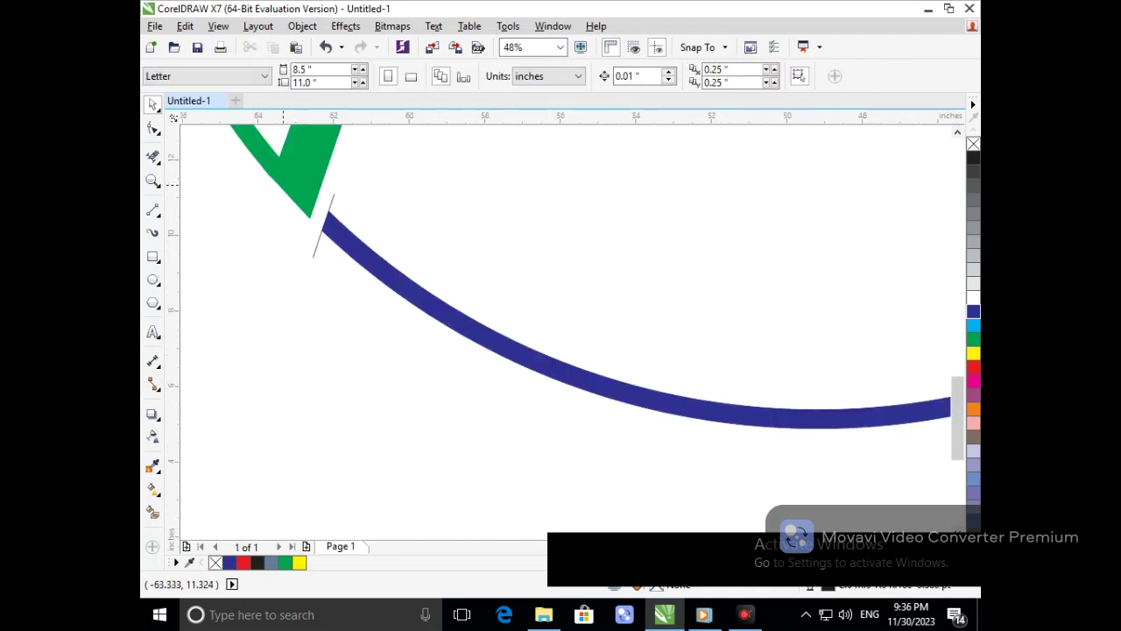
key(F2)
drag(283, 185, 416, 284)
click(436, 361)
key(Delete)
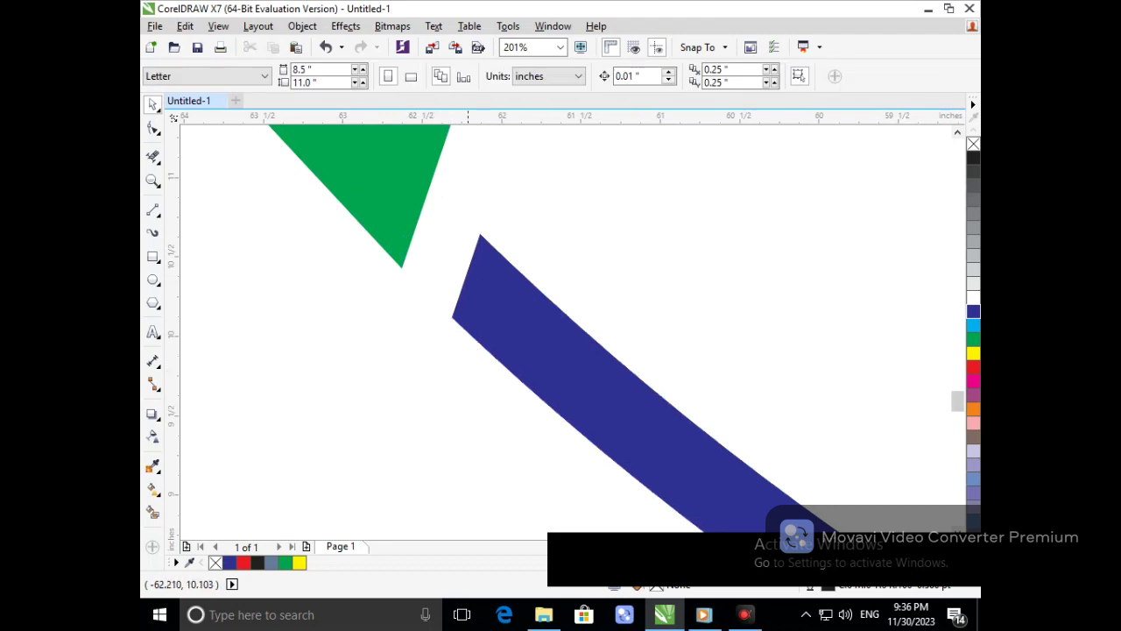
key(F3)
key(F3)
scroll(532, 379, up, 1)
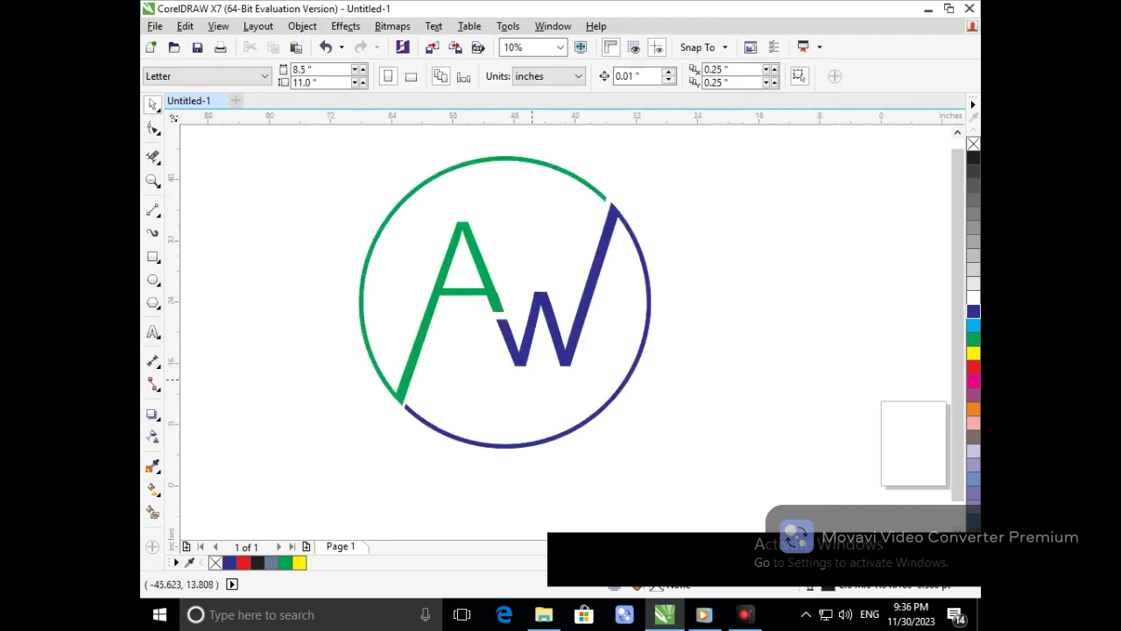
Select all parts of the logo, scale them down proportionally and move them to a new place on the drawing area
drag(305, 142, 681, 481)
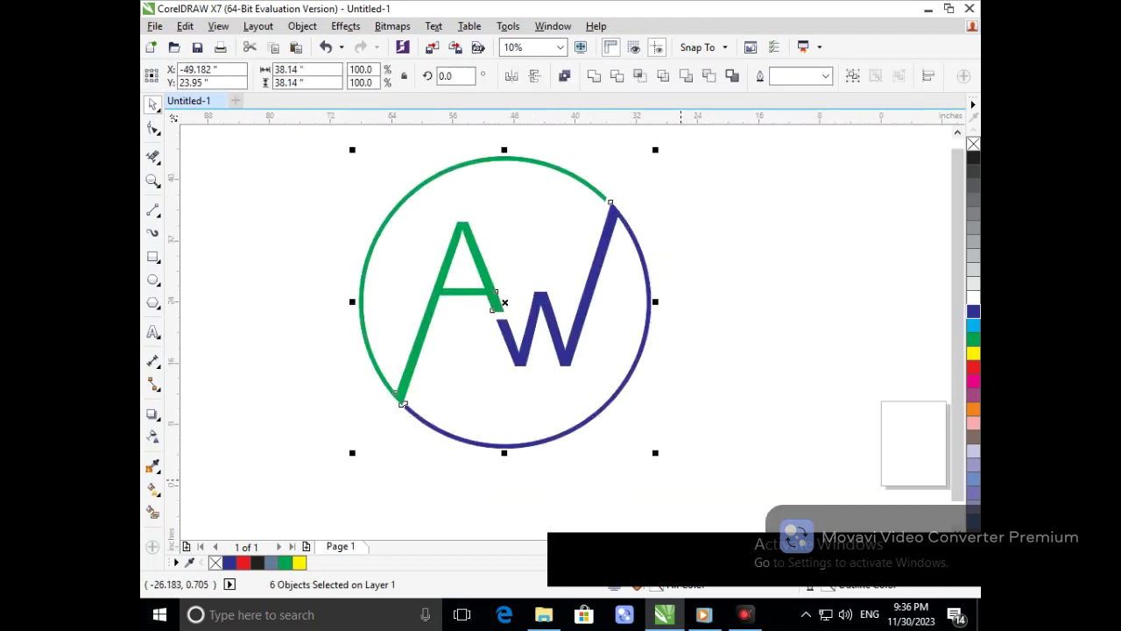
drag(354, 453, 375, 430)
drag(476, 420, 456, 439)
click(735, 248)
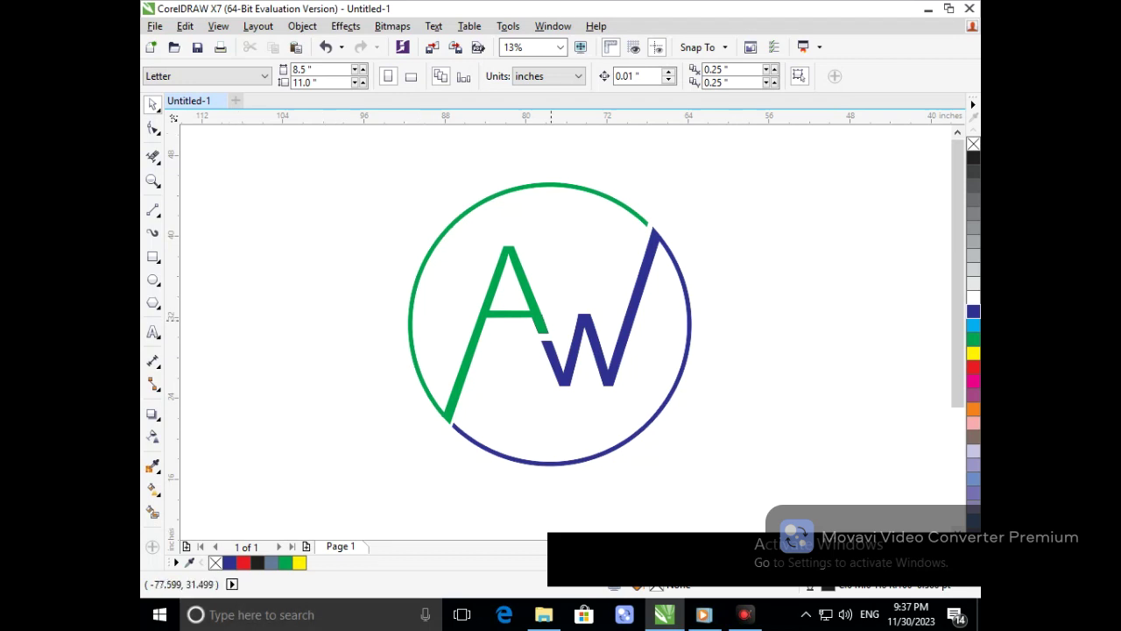
scroll(554, 323, up, 4)
key(F3)
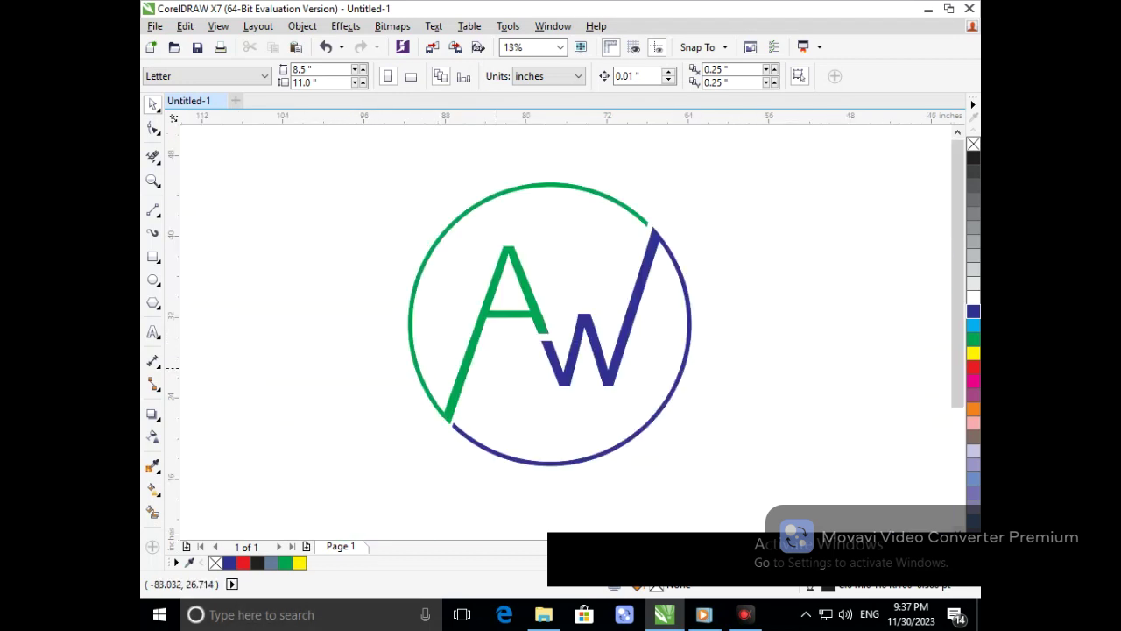